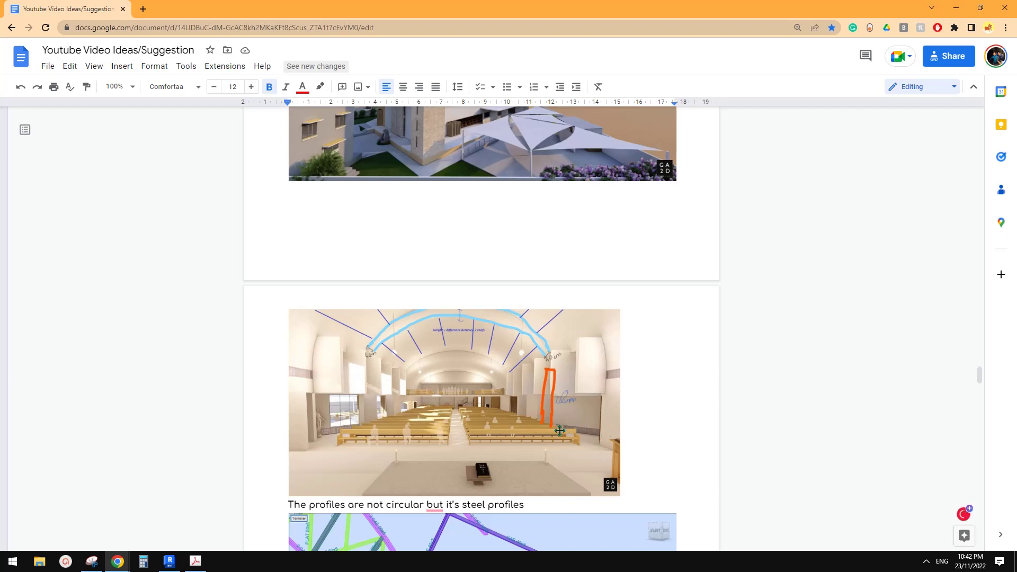
Step: Review the church interior render and the steel truss profile image in the suggestions document
{"action": "scroll", "coordinate": [238, 455], "scroll_direction": "down", "scroll_amount": 1}
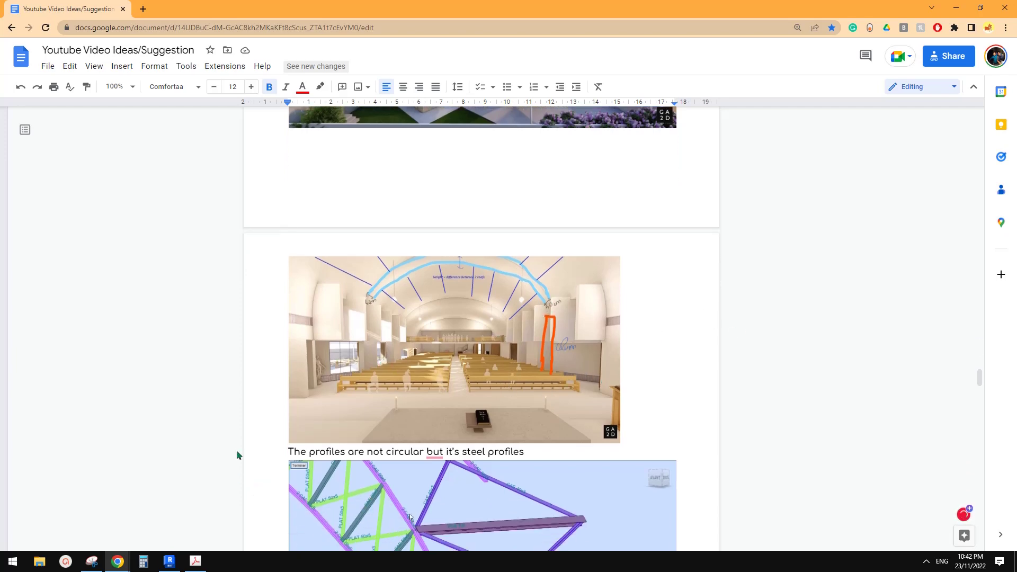
{"action": "scroll", "coordinate": [478, 361], "scroll_direction": "down", "scroll_amount": 5}
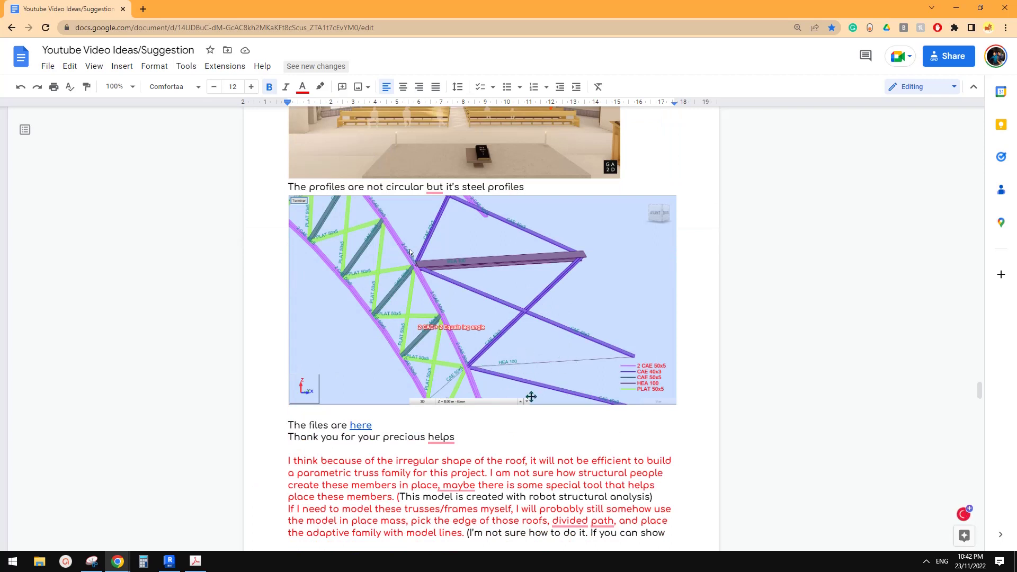
{"action": "scroll", "coordinate": [523, 418], "scroll_direction": "up", "scroll_amount": 2}
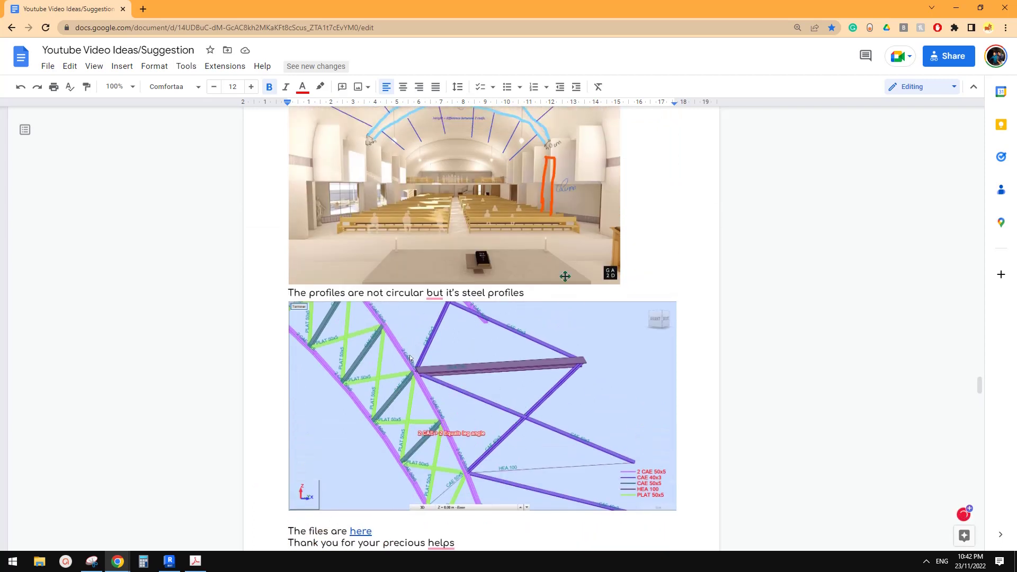
{"action": "scroll", "coordinate": [423, 276], "scroll_direction": "up", "scroll_amount": 1}
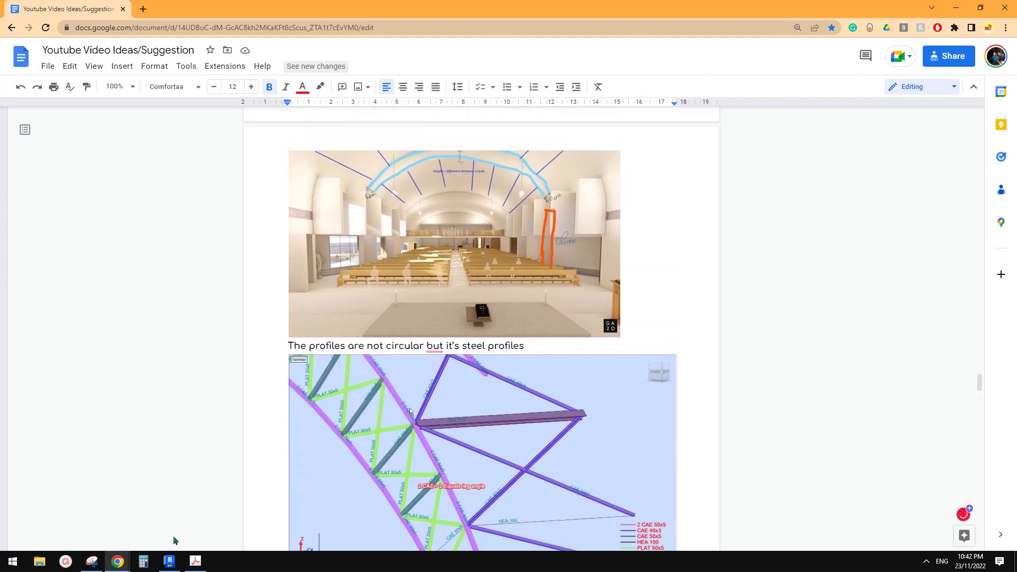
Step: Switch to Revit, open the recent model 20221119 and view its curved roof with trusses from above
{"action": "left_click", "coordinate": [169, 561]}
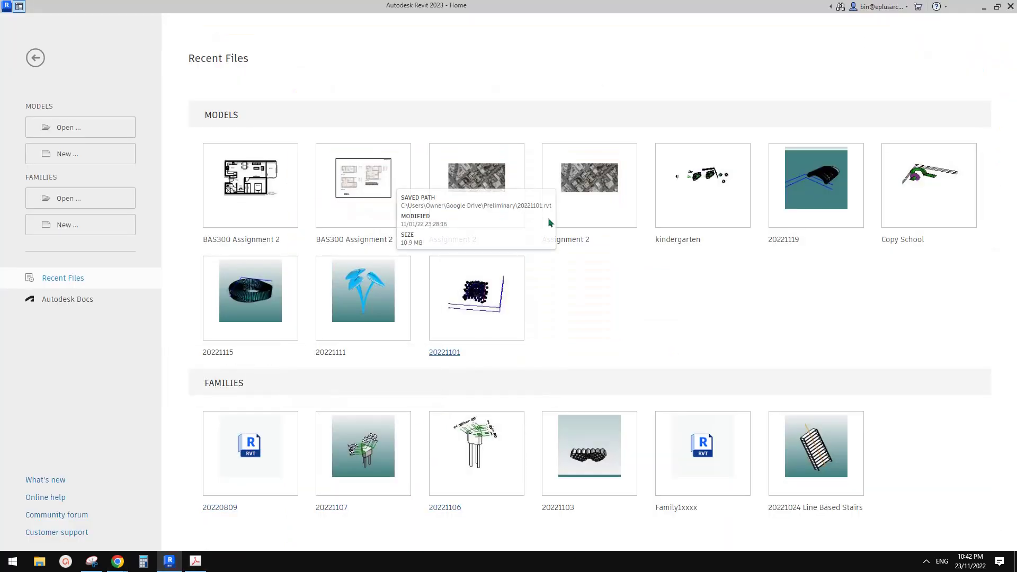
{"action": "left_click", "coordinate": [815, 180]}
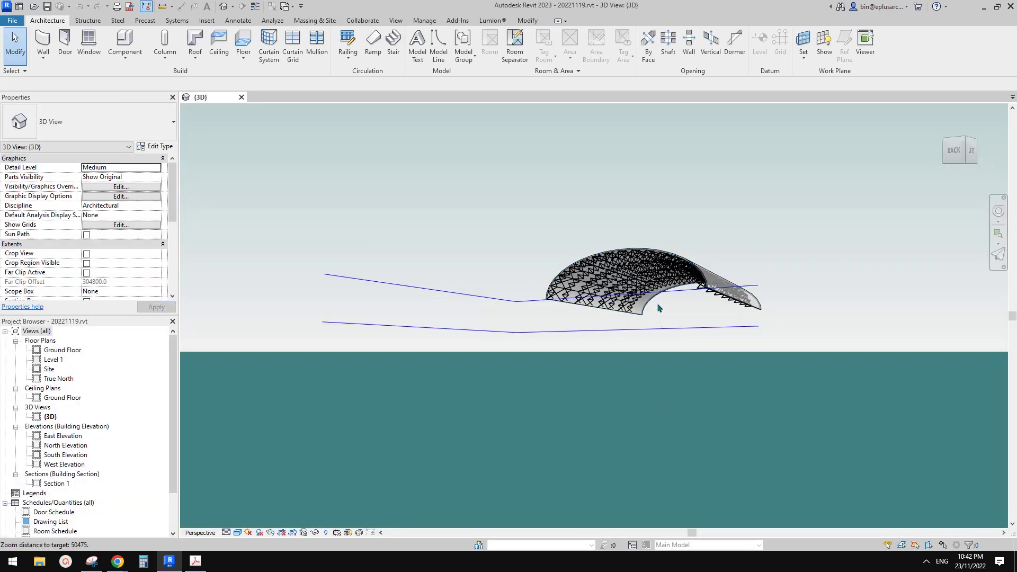
{"action": "scroll", "coordinate": [658, 305], "scroll_direction": "up", "scroll_amount": 2}
{"action": "middle_click_drag", "start_coordinate": [658, 305], "coordinate": [643, 342], "text": "shift"}
{"action": "scroll", "coordinate": [652, 336], "scroll_direction": "up", "scroll_amount": 2}
{"action": "mouse_move", "coordinate": [697, 362]}
{"action": "middle_mouse_down", "text": "shift"}
{"action": "mouse_move", "coordinate": [613, 302]}
{"action": "mouse_move", "coordinate": [495, 355]}
{"action": "mouse_move", "coordinate": [762, 356]}
{"action": "mouse_move", "coordinate": [752, 367]}
{"action": "mouse_move", "coordinate": [709, 368]}
{"action": "middle_mouse_up", "text": "shift"}
{"action": "middle_click_drag", "start_coordinate": [511, 391], "coordinate": [633, 379], "text": "shift"}
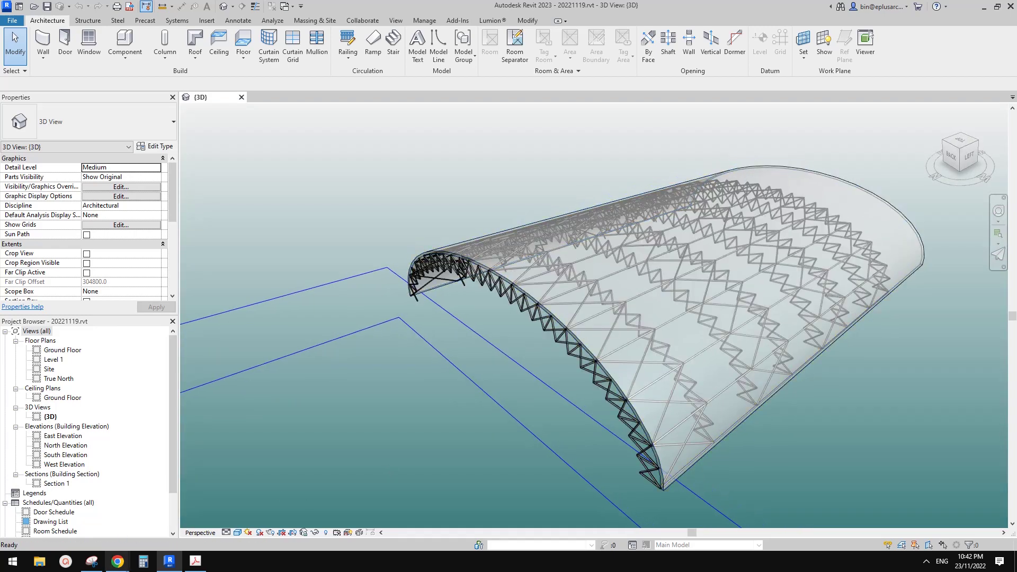
Step: Switch back to the Google Docs document and examine the interior render, steel profile image and notes on modelling the trusses
{"action": "mouse_move", "coordinate": [121, 566]}
{"action": "left_click", "coordinate": [185, 518]}
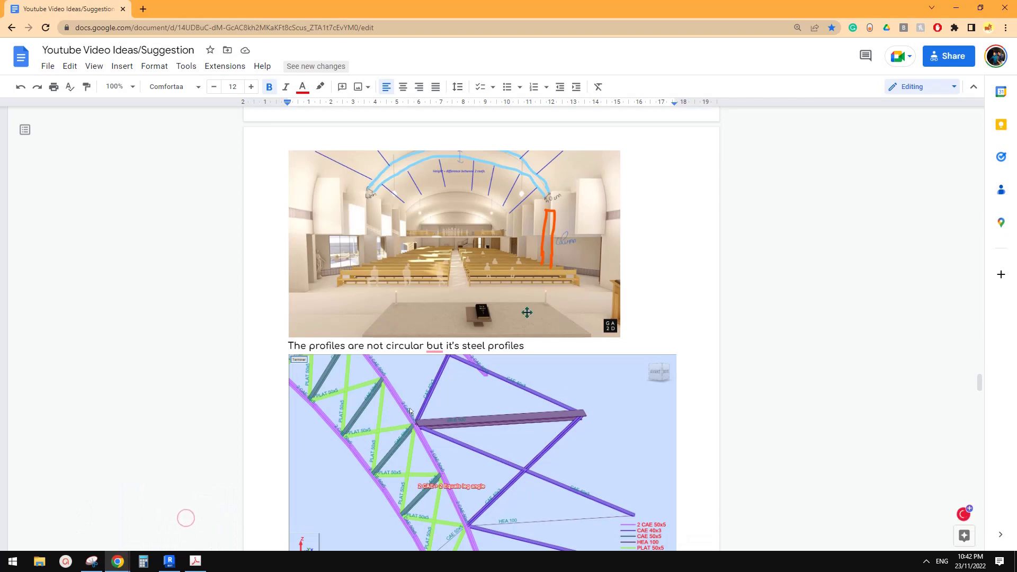
{"action": "scroll", "coordinate": [508, 317], "scroll_direction": "up", "scroll_amount": 2}
{"action": "scroll", "coordinate": [423, 317], "scroll_direction": "down", "scroll_amount": 7}
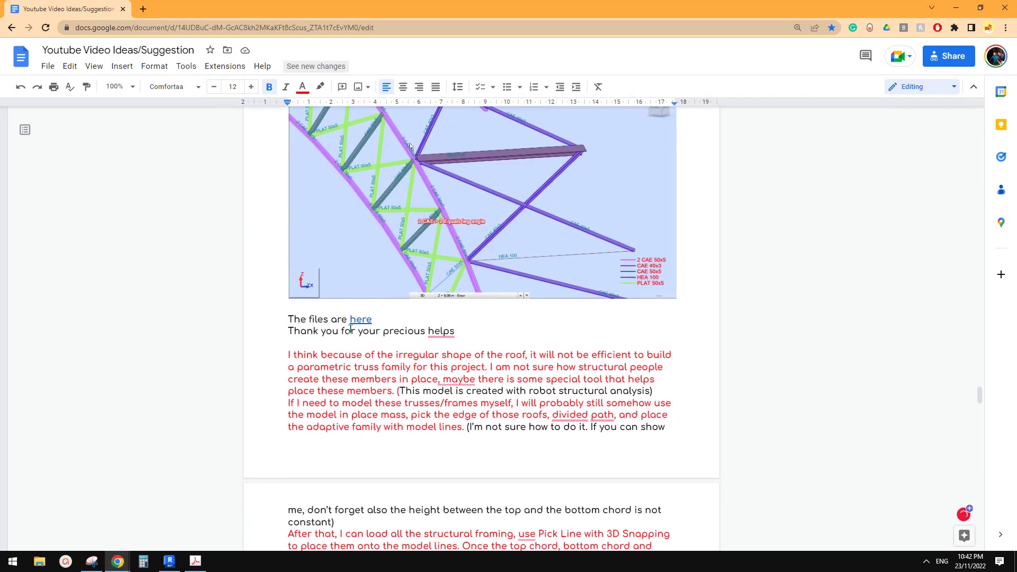
{"action": "scroll", "coordinate": [351, 329], "scroll_direction": "up", "scroll_amount": 5}
{"action": "scroll", "coordinate": [467, 282], "scroll_direction": "down", "scroll_amount": 3}
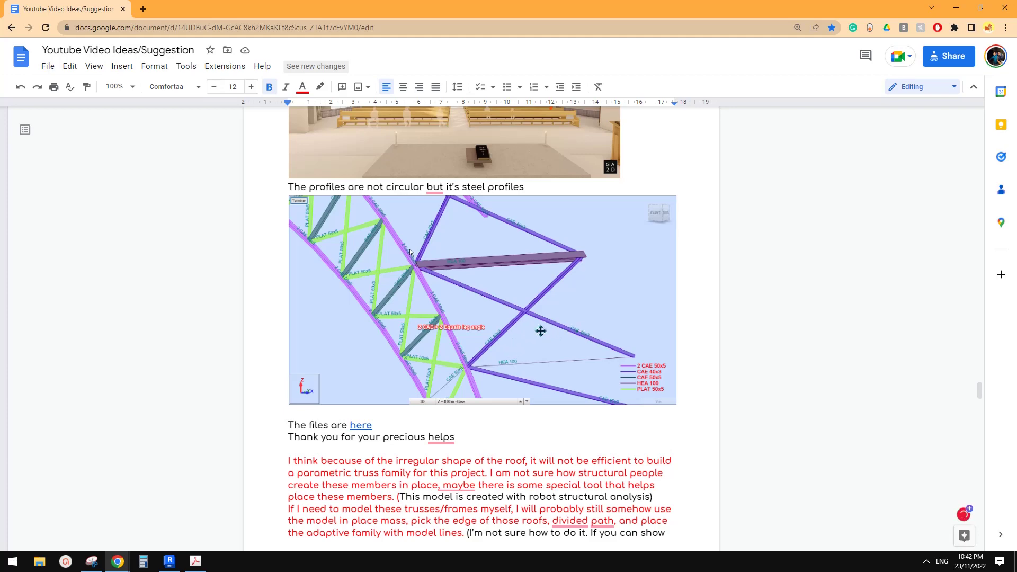
{"action": "scroll", "coordinate": [446, 415], "scroll_direction": "down", "scroll_amount": 3}
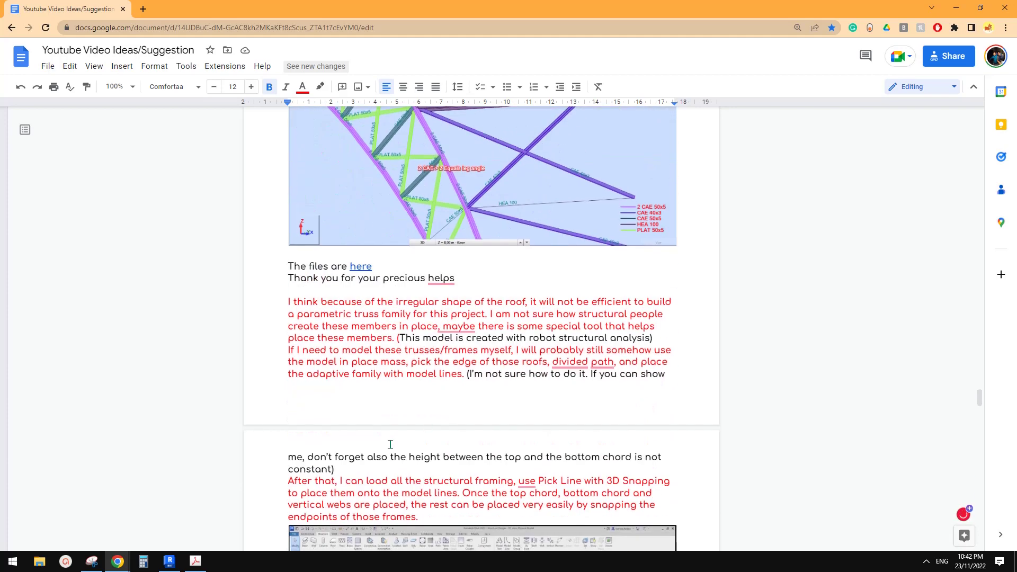
{"action": "scroll", "coordinate": [381, 439], "scroll_direction": "up", "scroll_amount": 1}
Step: Compare the roof truss model in Revit with the interior render and steel profile image in the Google Docs document
{"action": "left_click", "coordinate": [169, 558]}
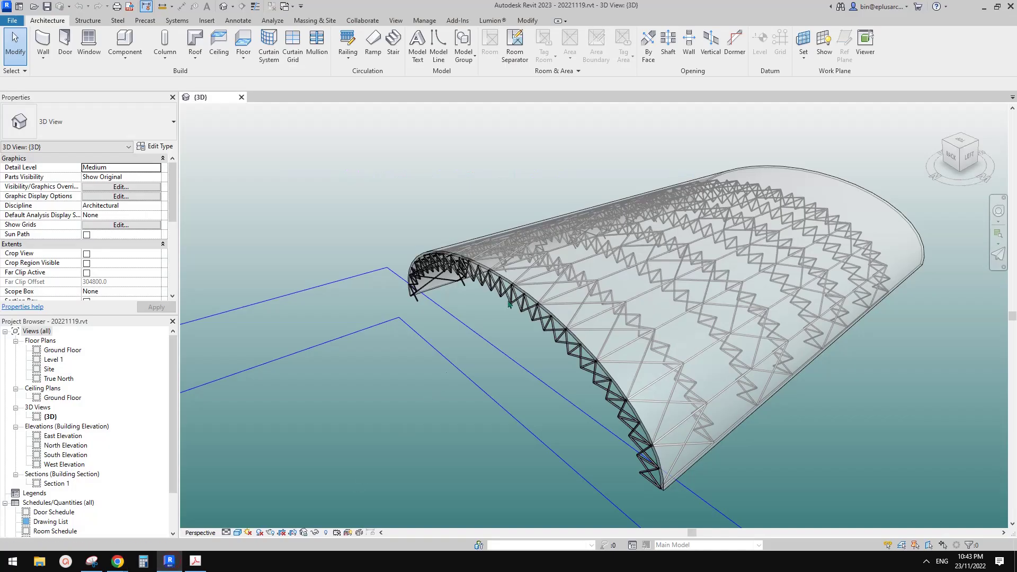
{"action": "mouse_move", "coordinate": [638, 368]}
{"action": "middle_mouse_down", "text": "shift"}
{"action": "mouse_move", "coordinate": [643, 351]}
{"action": "mouse_move", "coordinate": [642, 368]}
{"action": "mouse_move", "coordinate": [629, 366]}
{"action": "mouse_move", "coordinate": [667, 371]}
{"action": "mouse_move", "coordinate": [629, 376]}
{"action": "middle_mouse_up", "text": "shift"}
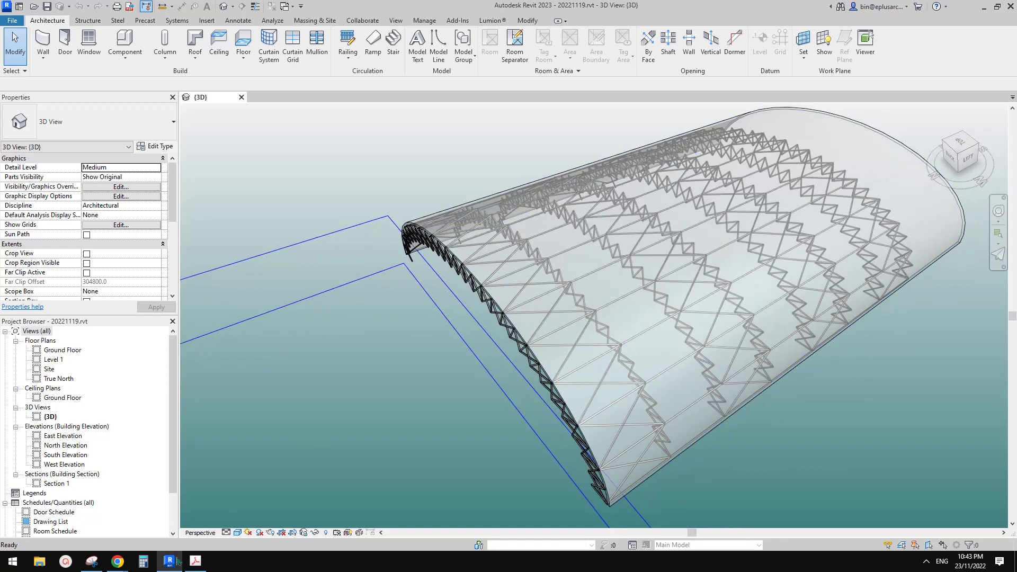
{"action": "middle_click_drag", "start_coordinate": [394, 431], "coordinate": [383, 435]}
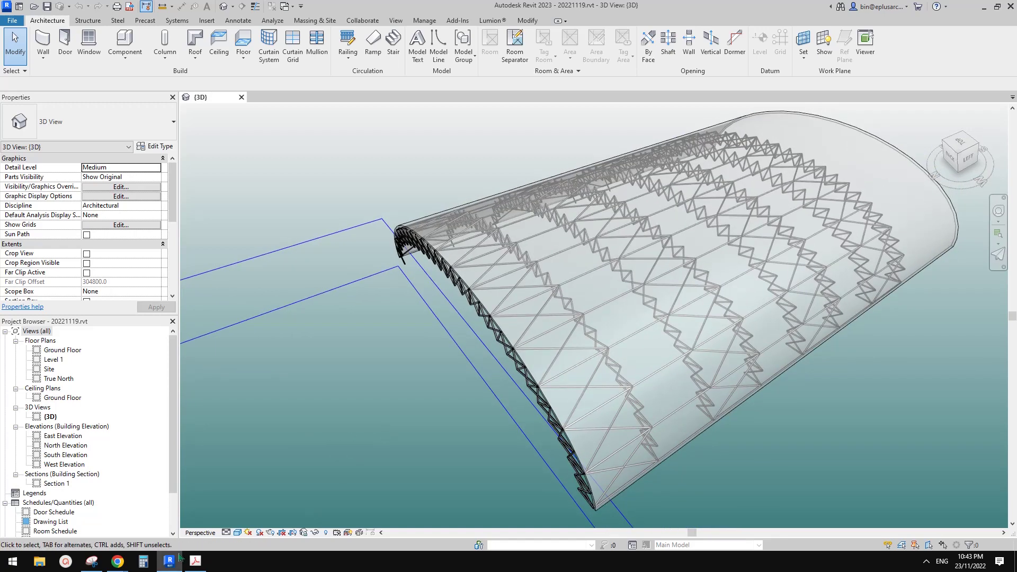
{"action": "mouse_move", "coordinate": [118, 566]}
{"action": "left_click", "coordinate": [174, 519]}
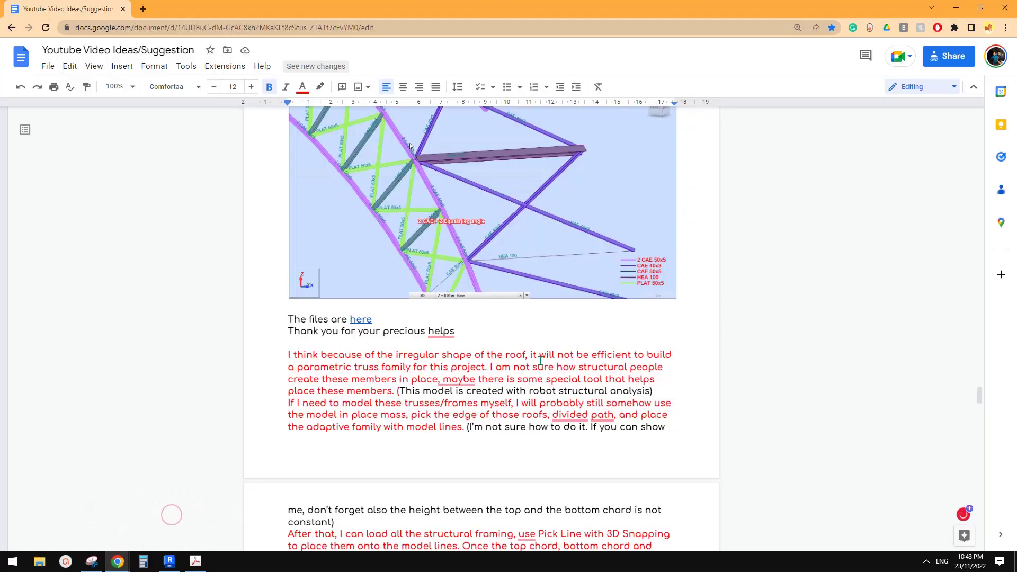
{"action": "scroll", "coordinate": [529, 367], "scroll_direction": "up", "scroll_amount": 3}
{"action": "scroll", "coordinate": [529, 367], "scroll_direction": "up", "scroll_amount": 4}
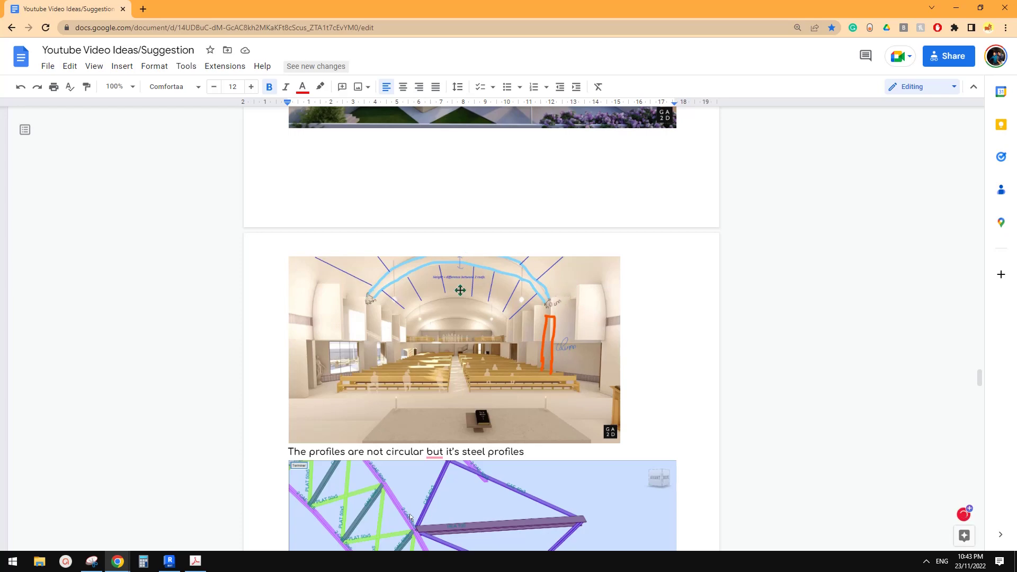
{"action": "scroll", "coordinate": [542, 346], "scroll_direction": "up", "scroll_amount": 3}
{"action": "scroll", "coordinate": [547, 351], "scroll_direction": "down", "scroll_amount": 10}
{"action": "scroll", "coordinate": [549, 349], "scroll_direction": "up", "scroll_amount": 4}
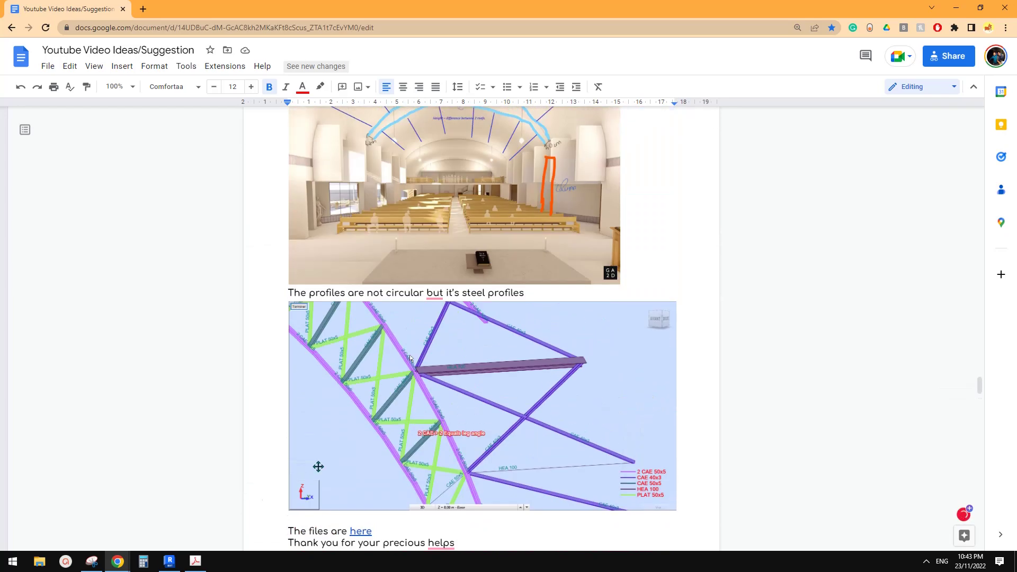
Step: Switch to Revit and set the 3D view's projection mode to Orthographic
{"action": "left_click", "coordinate": [169, 563]}
{"action": "middle_click_drag", "start_coordinate": [604, 358], "coordinate": [570, 358]}
{"action": "scroll", "coordinate": [501, 357], "scroll_direction": "down", "scroll_amount": 1}
{"action": "middle_click_drag", "start_coordinate": [574, 284], "coordinate": [565, 287]}
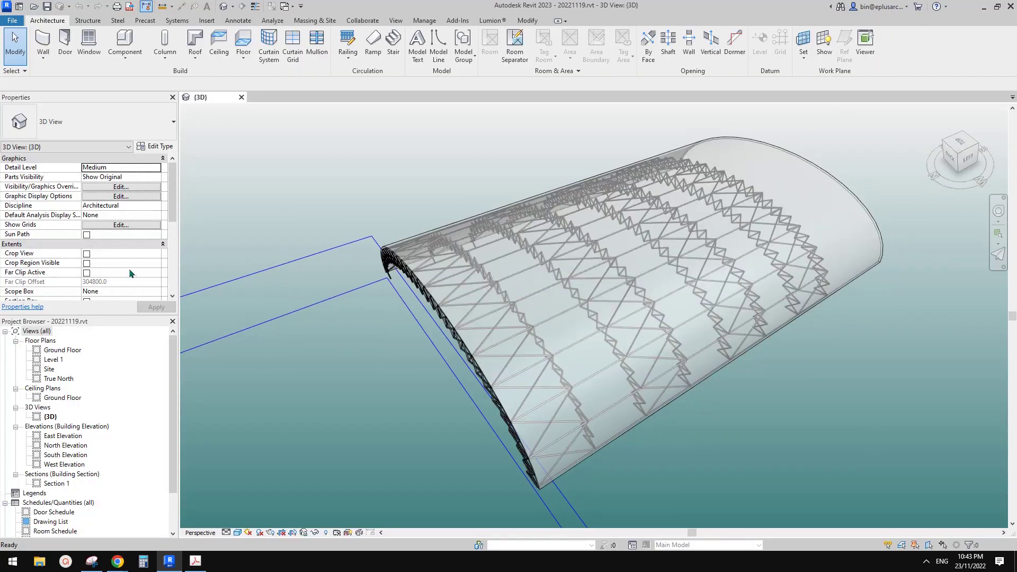
{"action": "scroll", "coordinate": [131, 274], "scroll_direction": "down", "scroll_amount": 5}
{"action": "left_click", "coordinate": [154, 197]}
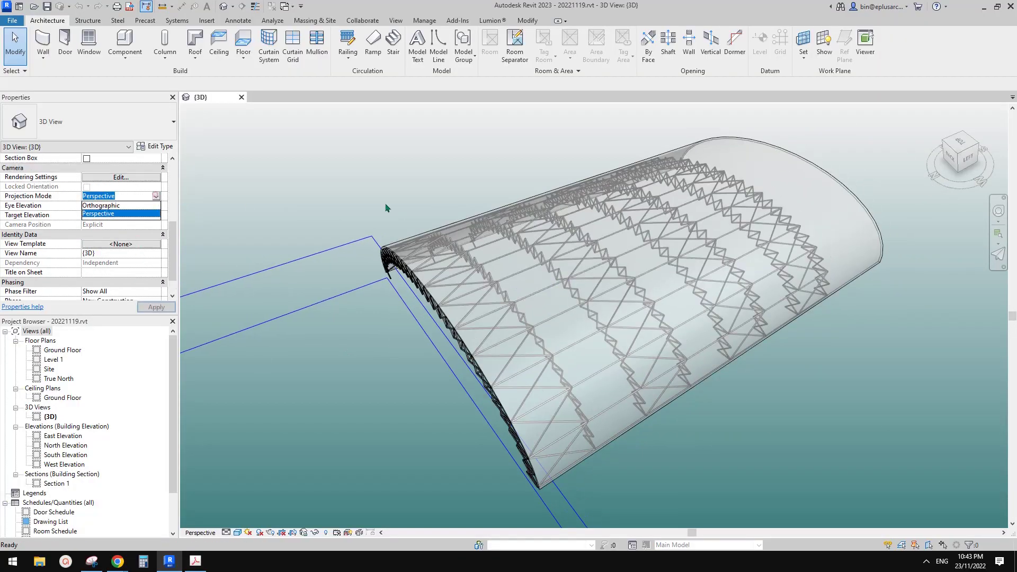
{"action": "left_click", "coordinate": [106, 206]}
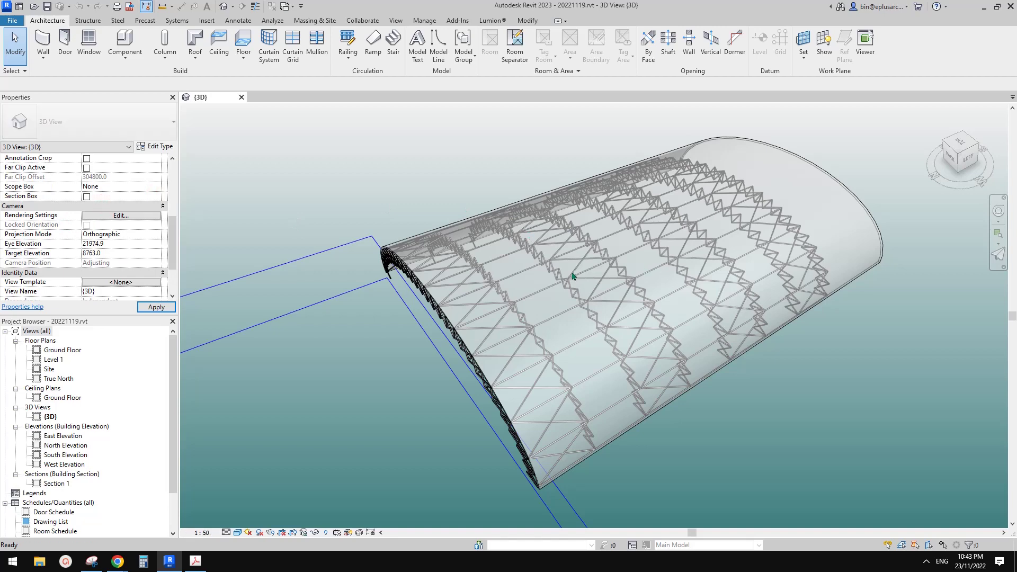
Step: Inspect the curved roof's available types, type properties and layer structure without changing them
{"action": "left_click", "coordinate": [882, 202]}
{"action": "scroll", "coordinate": [751, 243], "scroll_direction": "down", "scroll_amount": 2}
{"action": "middle_click_drag", "start_coordinate": [751, 243], "coordinate": [596, 337]}
{"action": "middle_click_drag", "start_coordinate": [634, 340], "coordinate": [499, 356], "text": "shift"}
{"action": "middle_click_drag", "start_coordinate": [644, 335], "coordinate": [422, 334], "text": "shift"}
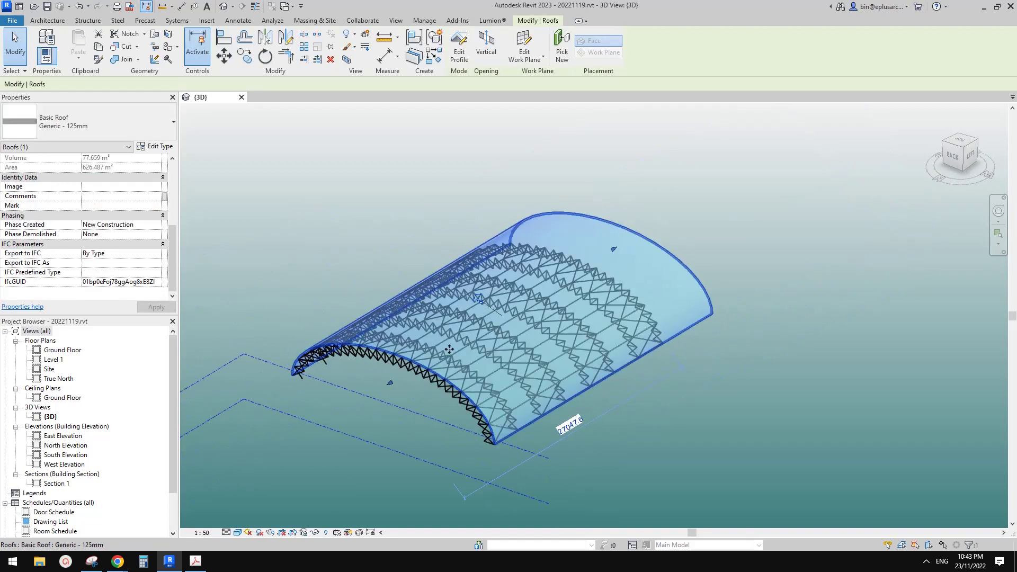
{"action": "left_click", "coordinate": [112, 116]}
{"action": "left_click", "coordinate": [132, 176]}
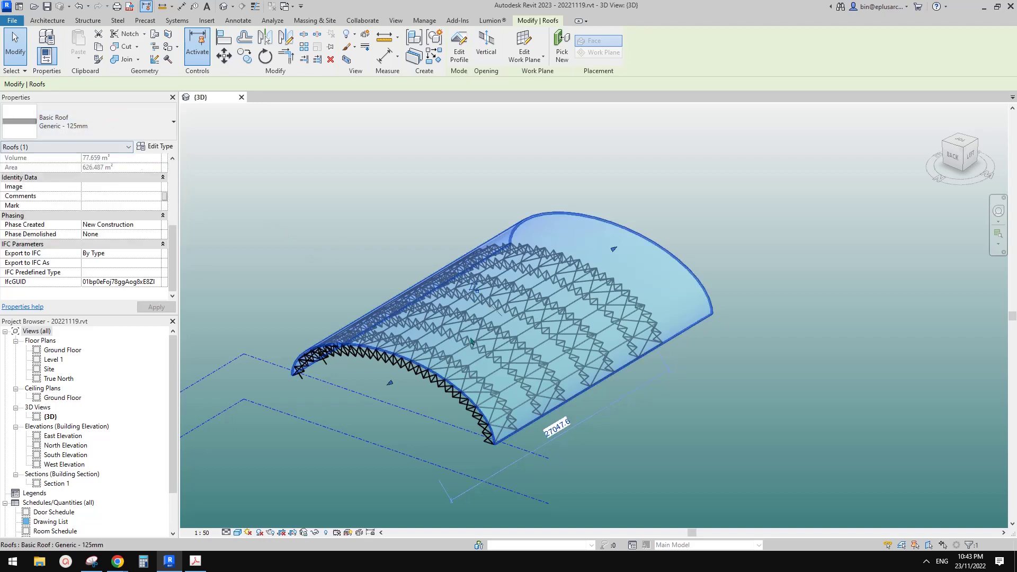
{"action": "left_click", "coordinate": [158, 149]}
{"action": "left_click", "coordinate": [159, 148]}
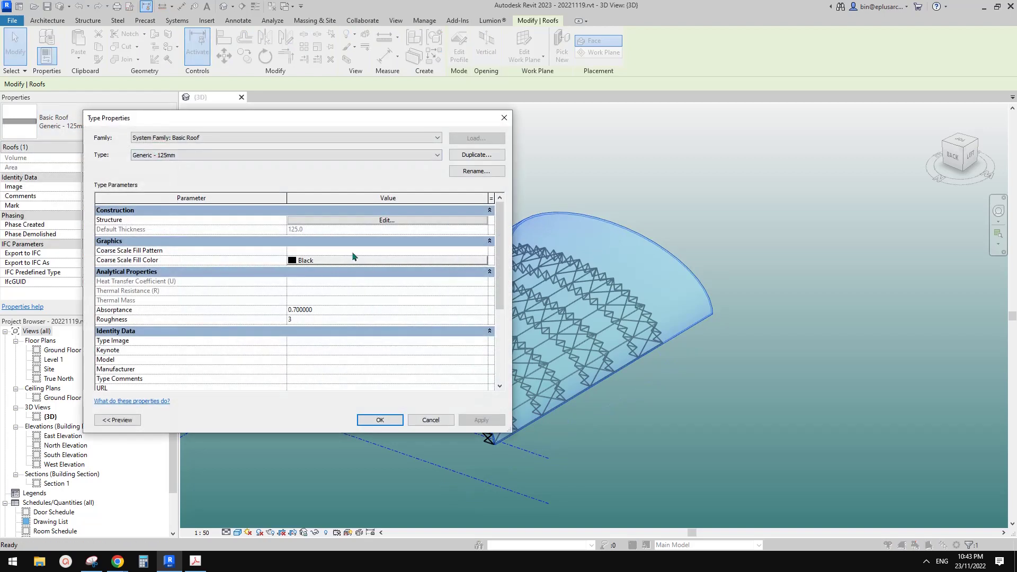
{"action": "left_click", "coordinate": [388, 221]}
{"action": "key", "text": "Escape"}
{"action": "key", "text": "Escape"}
{"action": "key", "text": "Escape"}
Step: Create an in-place model in the Roofs category with the default name and start an extrusion in it
{"action": "middle_click_drag", "start_coordinate": [715, 350], "coordinate": [485, 316], "text": "shift"}
{"action": "scroll", "coordinate": [400, 354], "scroll_direction": "down", "scroll_amount": 1}
{"action": "middle_click_drag", "start_coordinate": [603, 408], "coordinate": [611, 409], "text": "shift"}
{"action": "left_click", "coordinate": [137, 58]}
{"action": "left_click", "coordinate": [372, 172]}
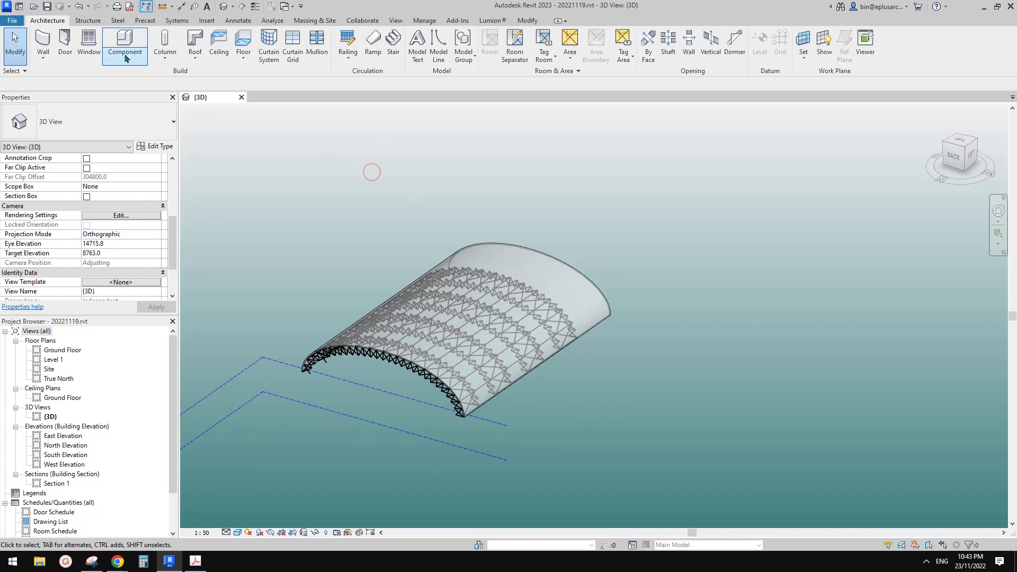
{"action": "left_click", "coordinate": [126, 58]}
{"action": "left_click", "coordinate": [136, 99]}
{"action": "scroll", "coordinate": [425, 202], "scroll_direction": "down", "scroll_amount": 10}
{"action": "left_click", "coordinate": [426, 205]}
{"action": "left_click", "coordinate": [501, 344]}
{"action": "left_click", "coordinate": [452, 270]}
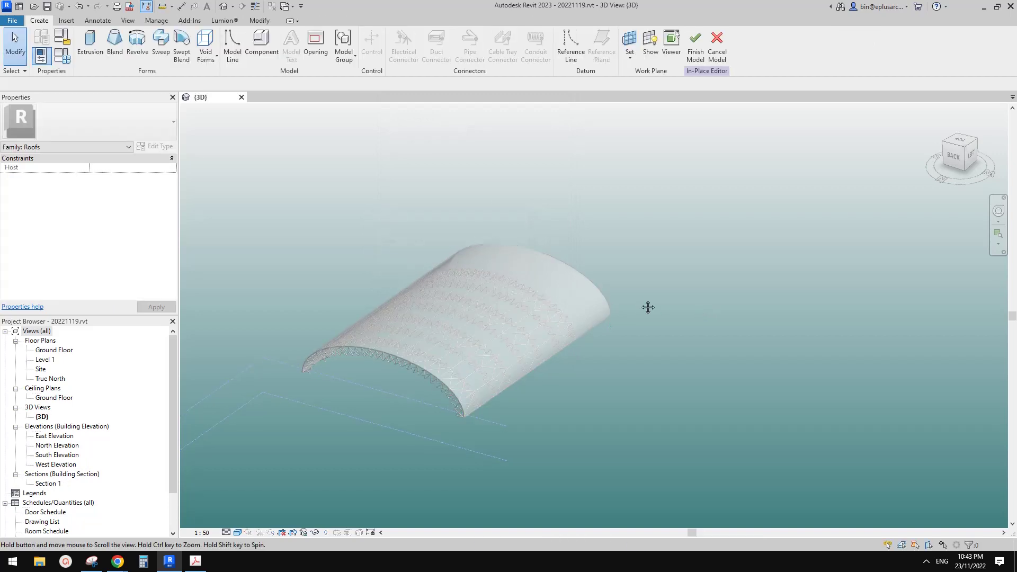
{"action": "left_click", "coordinate": [88, 43]}
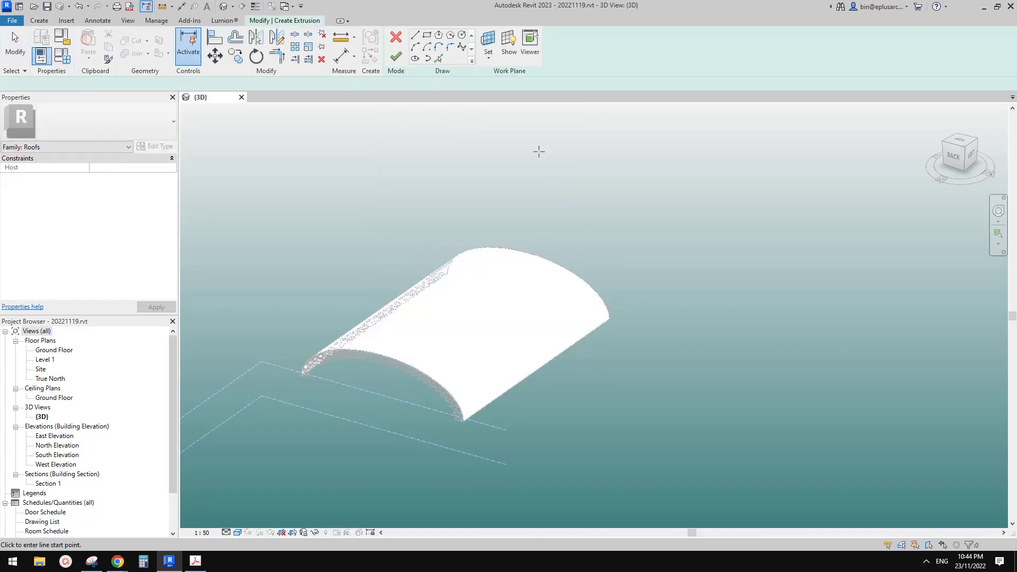
{"action": "left_click", "coordinate": [414, 35]}
{"action": "left_click", "coordinate": [439, 60]}
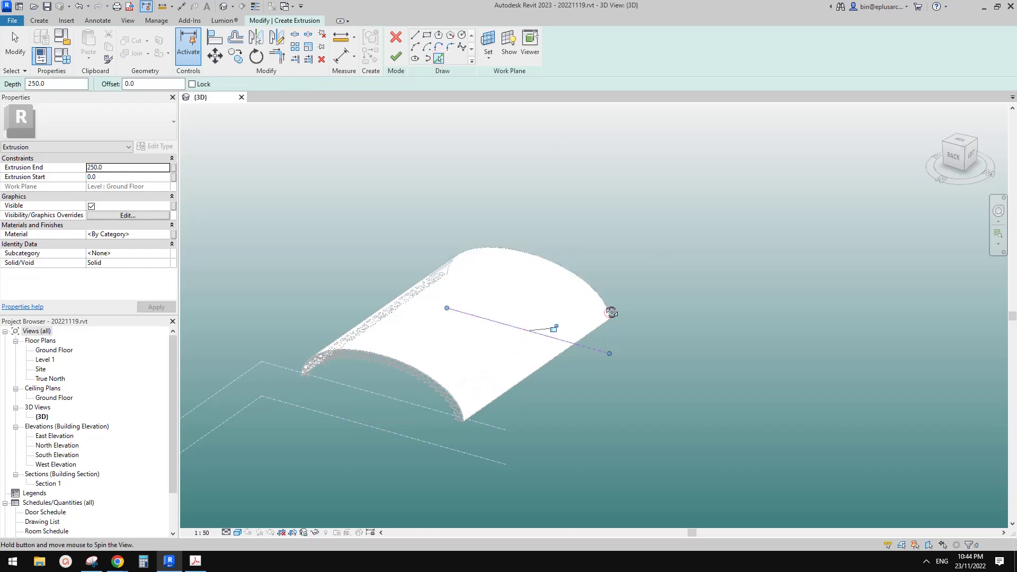
{"action": "mouse_move", "coordinate": [612, 312]}
{"action": "middle_mouse_down", "text": "shift"}
{"action": "mouse_move", "coordinate": [536, 335]}
{"action": "mouse_move", "coordinate": [650, 310]}
{"action": "mouse_move", "coordinate": [576, 354]}
{"action": "middle_mouse_up", "text": "shift"}
{"action": "key", "text": "Escape"}
{"action": "left_click", "coordinate": [569, 349]}
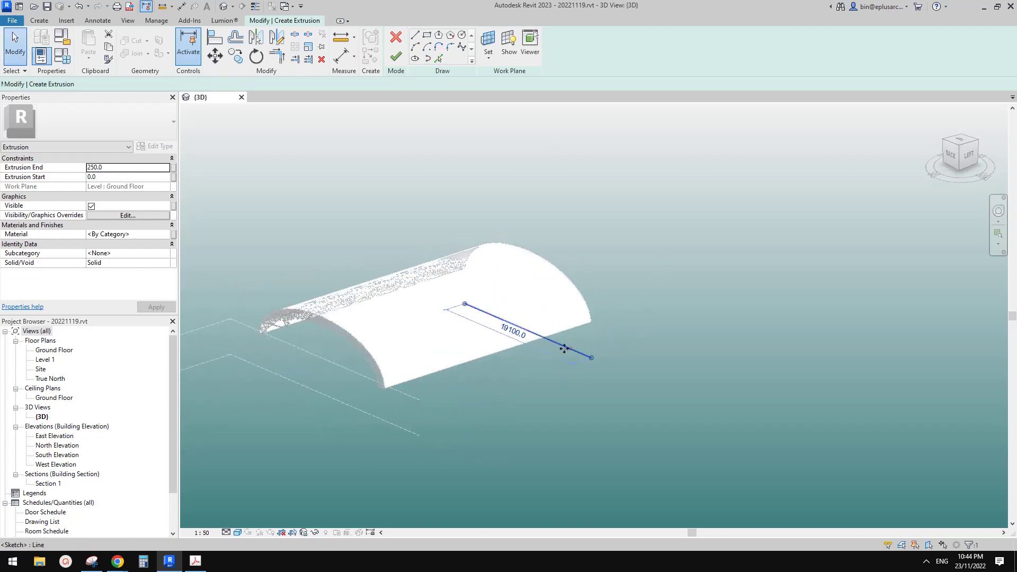
Step: Set the extrusion's work plane by picking the existing roof's arched end face
{"action": "left_click", "coordinate": [488, 37]}
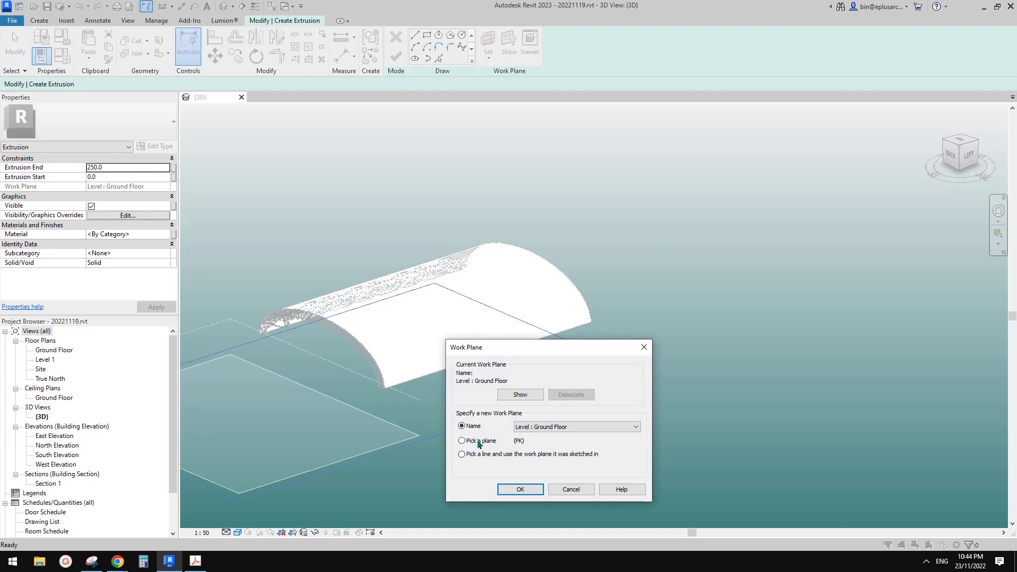
{"action": "left_click", "coordinate": [462, 441]}
{"action": "left_click", "coordinate": [519, 489]}
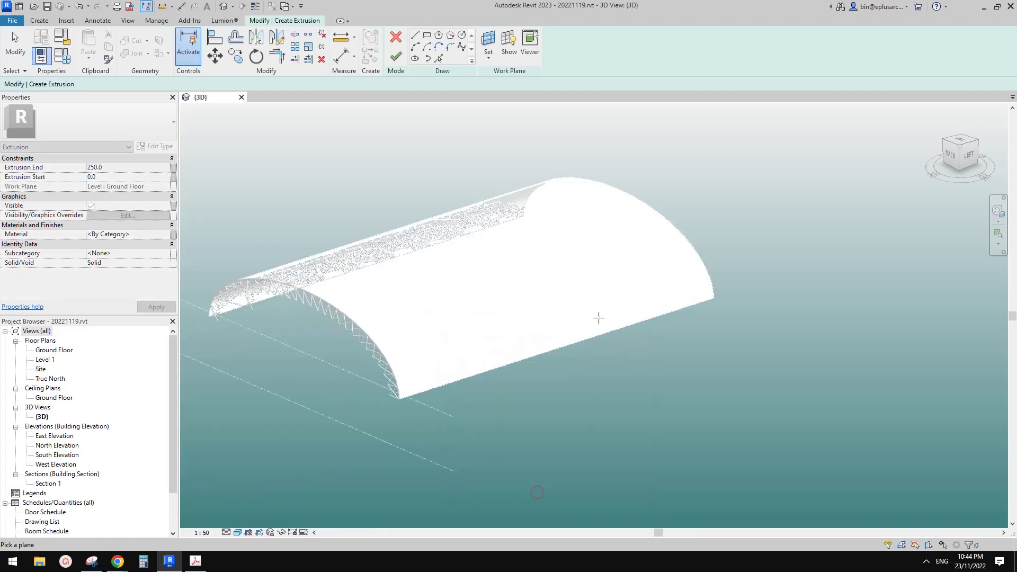
{"action": "left_click", "coordinate": [365, 326]}
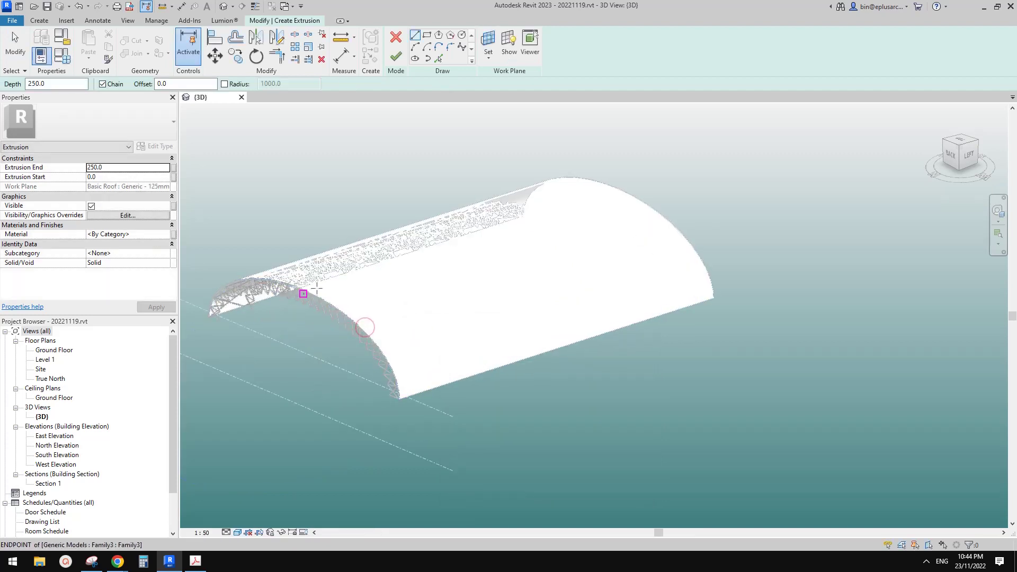
Step: Pick the outer arched edge of the existing roof's end face as the extrusion's upper profile line
{"action": "middle_click_drag", "start_coordinate": [316, 288], "coordinate": [481, 271]}
{"action": "left_click", "coordinate": [439, 58]}
{"action": "left_click", "coordinate": [854, 246]}
{"action": "left_click", "coordinate": [504, 307]}
{"action": "scroll", "coordinate": [475, 289], "scroll_direction": "up", "scroll_amount": 1}
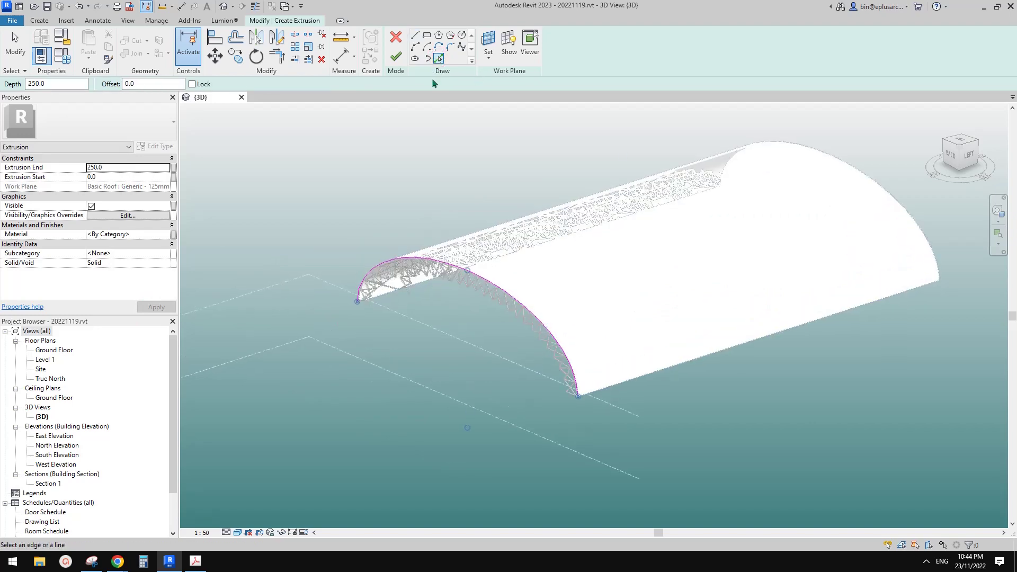
Step: Sketch the profile's lower arc between the truss's two inner base points, shallower than the outer arc
{"action": "left_click", "coordinate": [416, 47]}
{"action": "middle_click_drag", "start_coordinate": [467, 265], "coordinate": [551, 273], "text": "shift"}
{"action": "scroll", "coordinate": [564, 363], "scroll_direction": "up", "scroll_amount": 1}
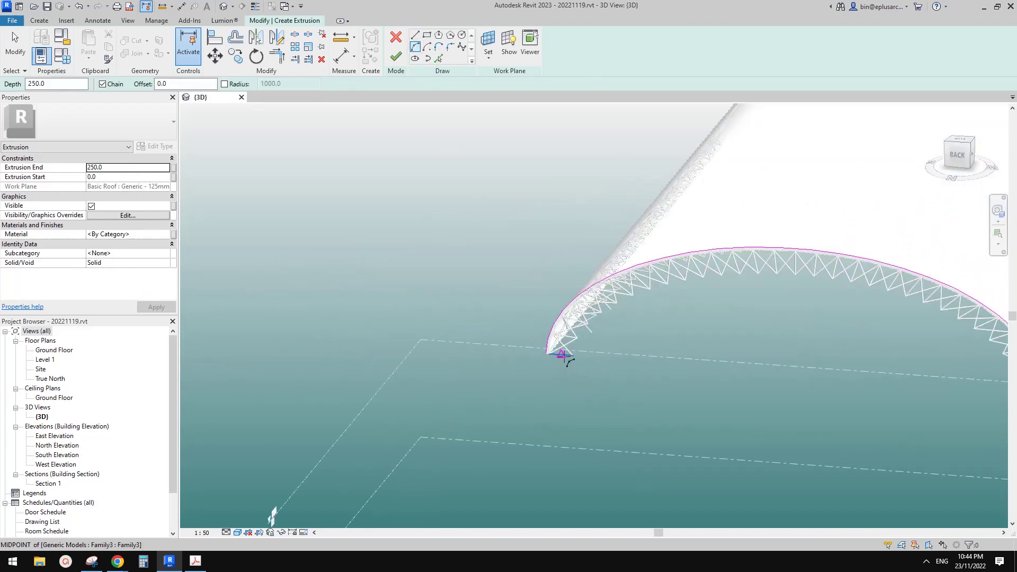
{"action": "left_click", "coordinate": [555, 354]}
{"action": "scroll", "coordinate": [741, 368], "scroll_direction": "up", "scroll_amount": 2}
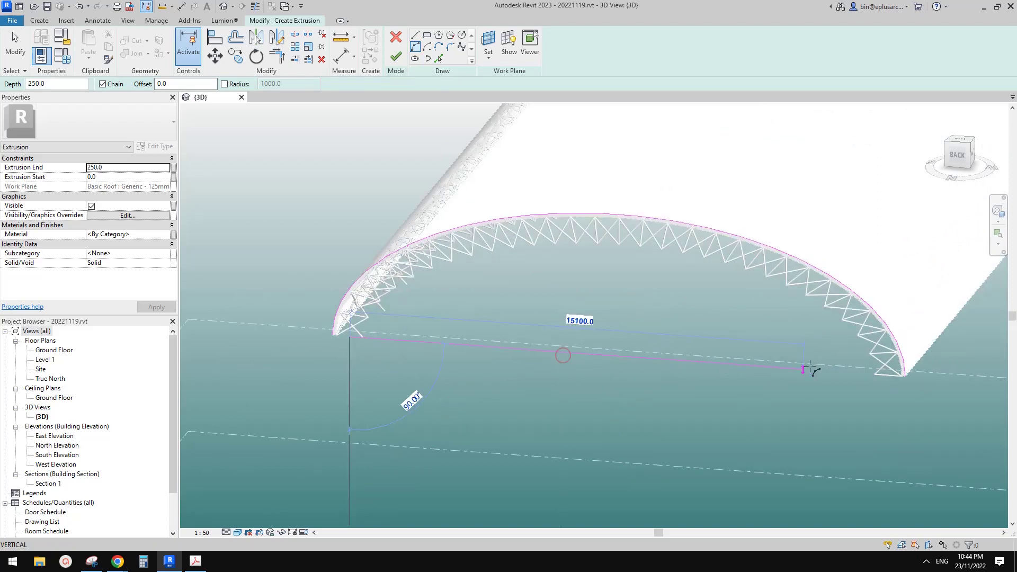
{"action": "left_click", "coordinate": [875, 375]}
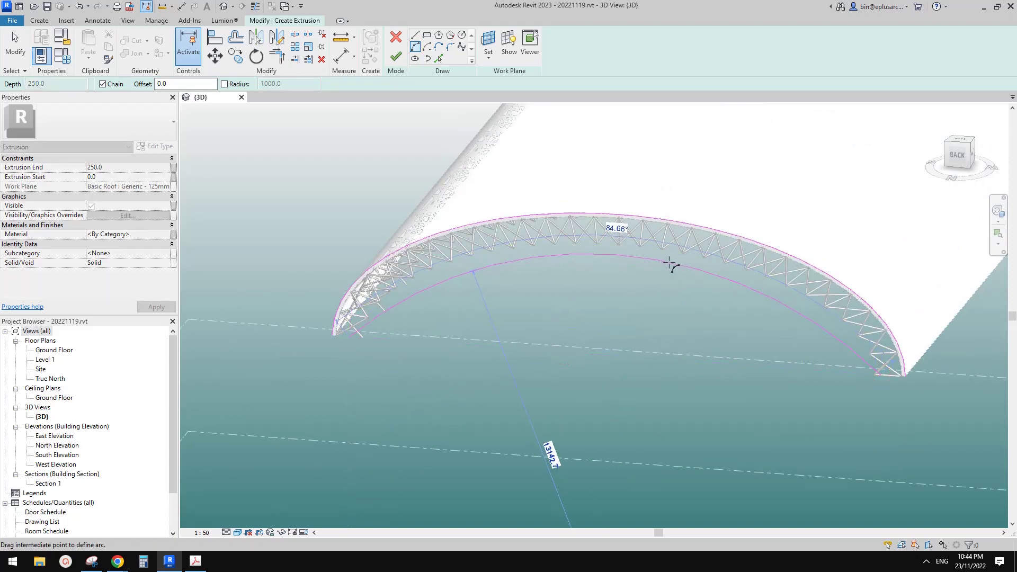
{"action": "left_click", "coordinate": [674, 282]}
{"action": "middle_click_drag", "start_coordinate": [687, 277], "coordinate": [667, 273]}
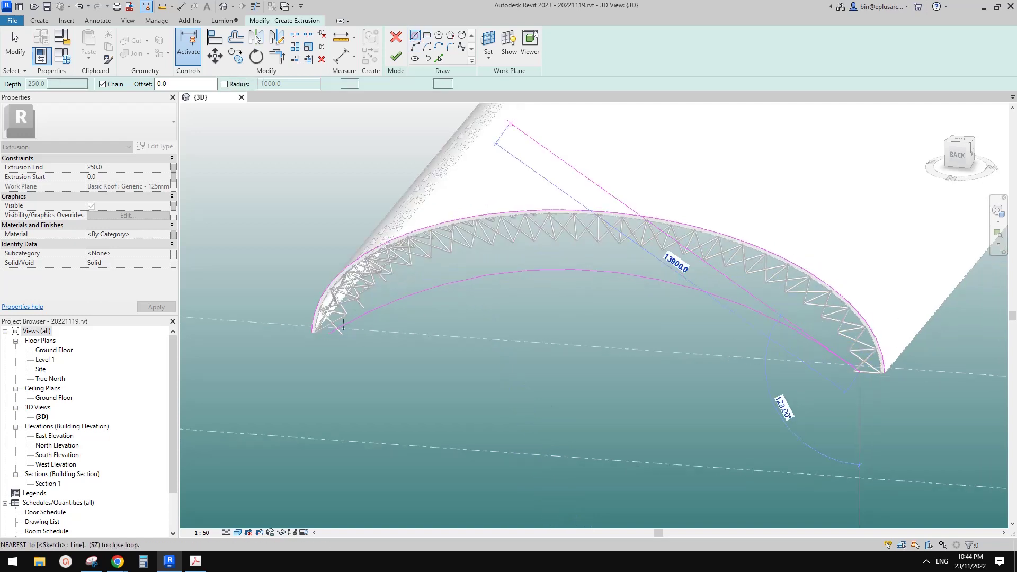
Step: Join the two arcs with an 800 mm line at one end and delete the stray straight line spanning the lower arc
{"action": "key", "text": "e"}
{"action": "left_click", "coordinate": [329, 333]}
{"action": "left_click", "coordinate": [313, 333]}
{"action": "key", "text": "Escape"}
{"action": "key", "text": "l"}
{"action": "key", "text": "i"}
{"action": "left_click", "coordinate": [859, 371]}
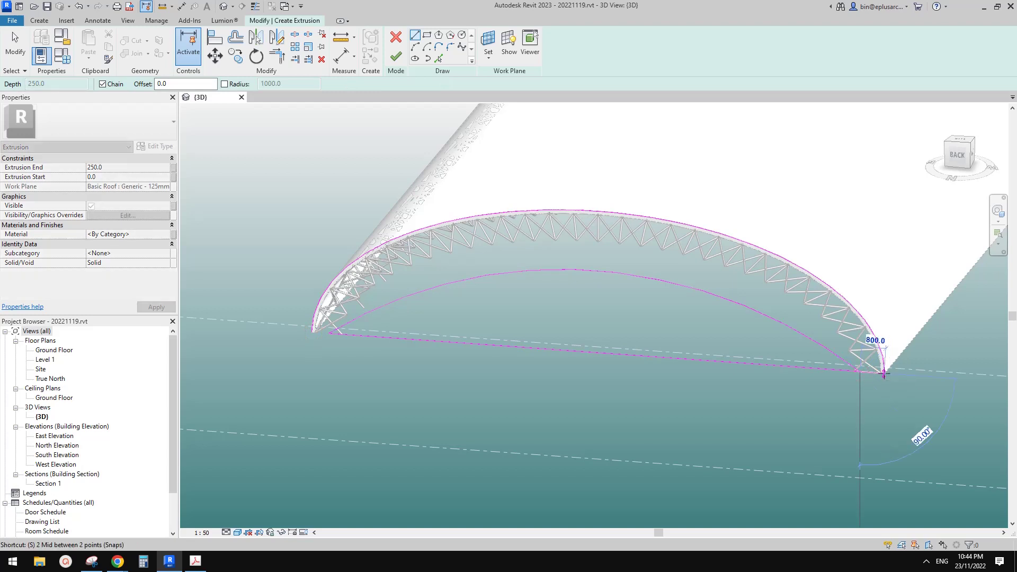
{"action": "left_click", "coordinate": [883, 373]}
{"action": "key", "text": "Escape"}
{"action": "key", "text": "Escape"}
{"action": "left_click", "coordinate": [752, 366]}
{"action": "key", "text": "Delete"}
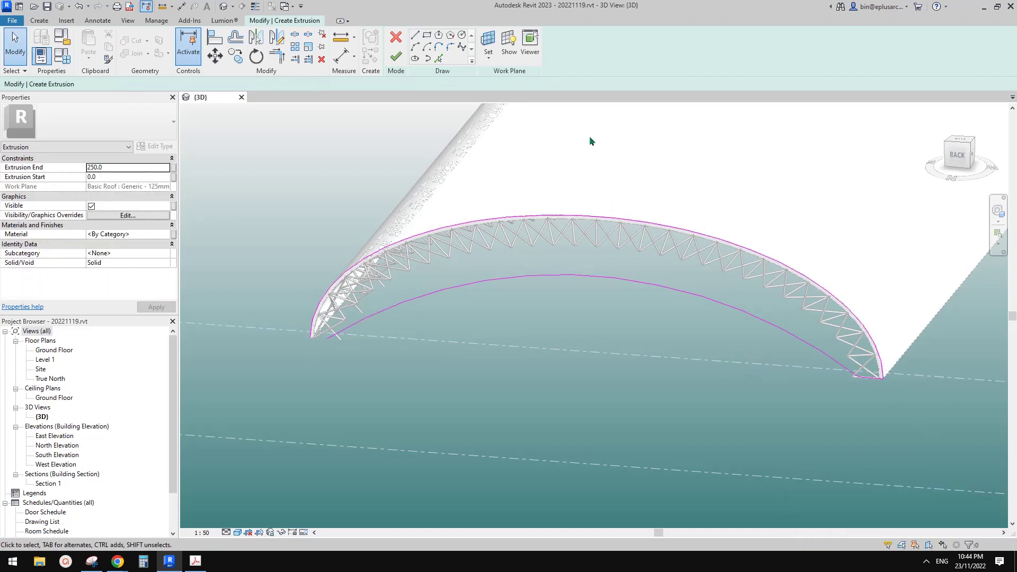
Step: Close the profile with a short line joining the arcs at the other end and finish the extrusion sketch
{"action": "left_click", "coordinate": [415, 35]}
{"action": "left_click", "coordinate": [310, 338]}
{"action": "key", "text": "Escape"}
{"action": "key", "text": "Escape"}
{"action": "left_click", "coordinate": [396, 57]}
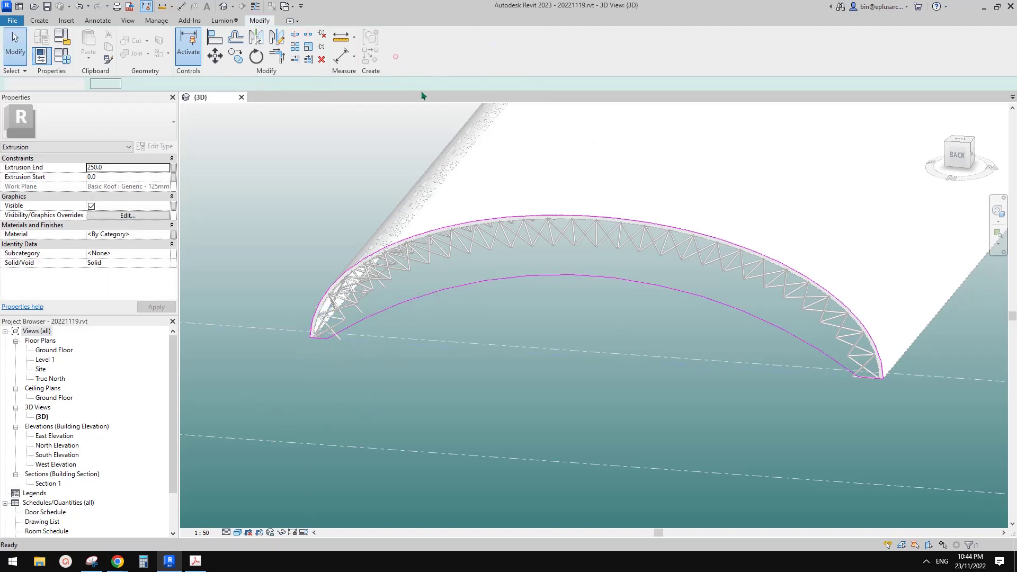
Step: Move the crescent-shaped extrusion away from the existing roof into empty space
{"action": "scroll", "coordinate": [566, 226], "scroll_direction": "down", "scroll_amount": 5}
{"action": "left_click_drag", "start_coordinate": [578, 272], "coordinate": [860, 302]}
{"action": "scroll", "coordinate": [681, 306], "scroll_direction": "up", "scroll_amount": 2}
{"action": "middle_click_drag", "start_coordinate": [861, 302], "coordinate": [542, 347]}
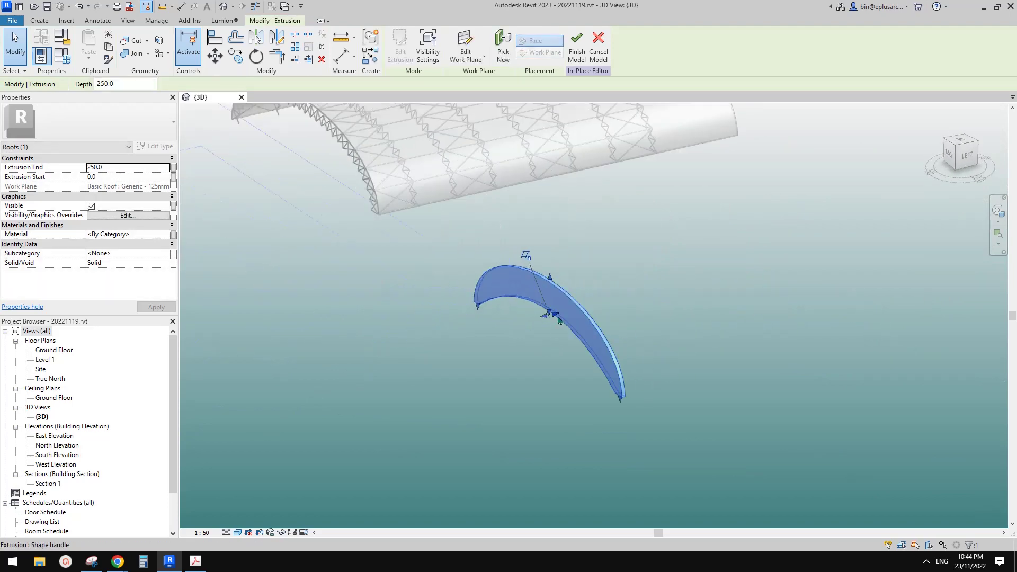
Step: Lengthen the crescent extrusion from its end face to a depth of about 8980 mm
{"action": "left_click_drag", "start_coordinate": [558, 314], "coordinate": [670, 298]}
{"action": "mouse_move", "coordinate": [670, 298]}
{"action": "middle_mouse_down", "text": "shift"}
{"action": "mouse_move", "coordinate": [651, 297]}
{"action": "mouse_move", "coordinate": [781, 251]}
{"action": "mouse_move", "coordinate": [775, 220]}
{"action": "mouse_move", "coordinate": [679, 285]}
{"action": "middle_mouse_up", "text": "shift"}
{"action": "key", "text": "Escape"}
{"action": "left_click", "coordinate": [649, 296]}
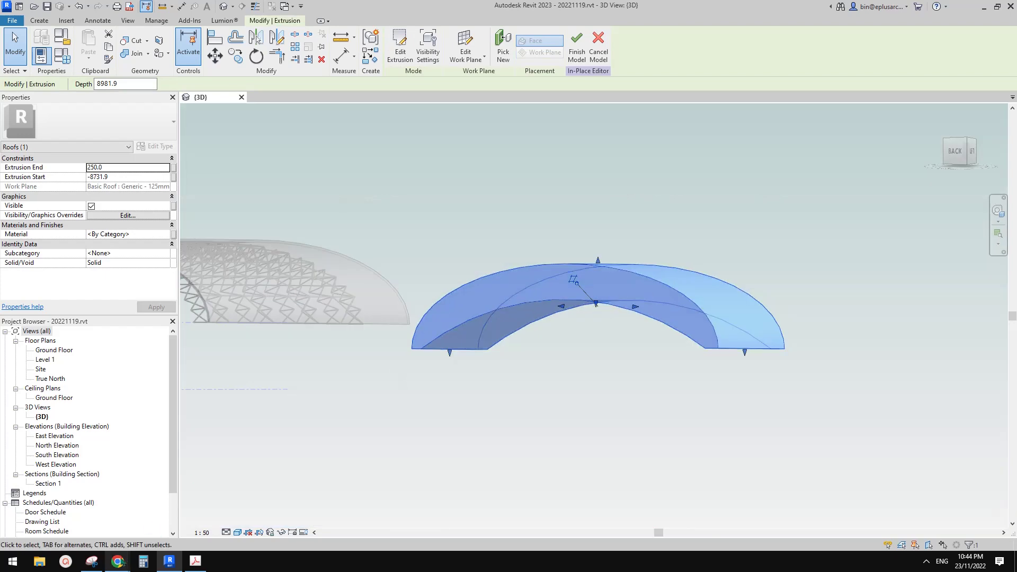
Step: Check the reference images of the church roof and steel profiles in the Google Docs document and return to Revit
{"action": "mouse_move", "coordinate": [118, 560]}
{"action": "left_click", "coordinate": [162, 523]}
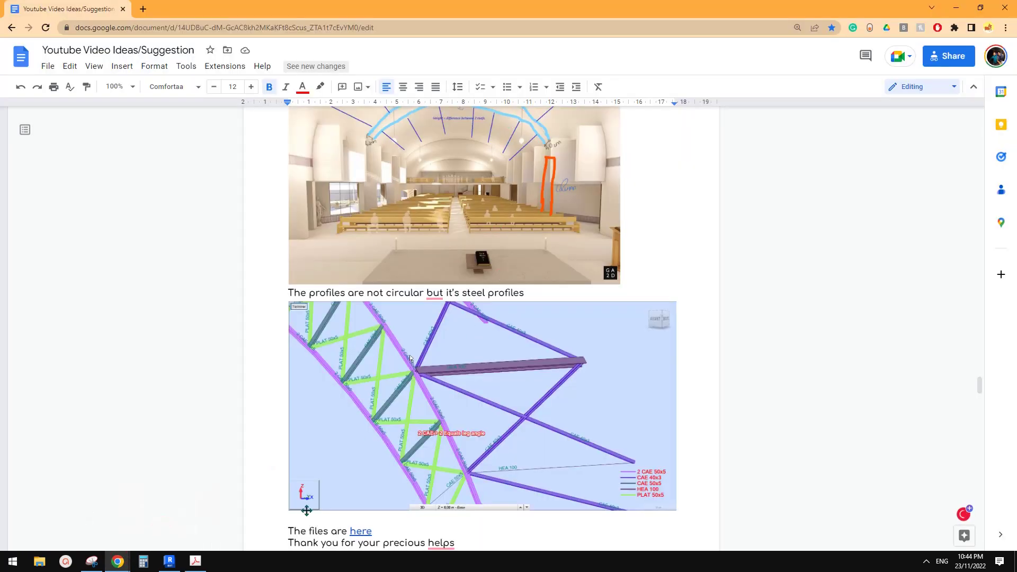
{"action": "left_click", "coordinate": [170, 562]}
Step: Copy the crescent extrusion and paste the duplicate in the same place
{"action": "middle_click_drag", "start_coordinate": [704, 322], "coordinate": [651, 353], "text": "shift"}
{"action": "left_click", "coordinate": [652, 354]}
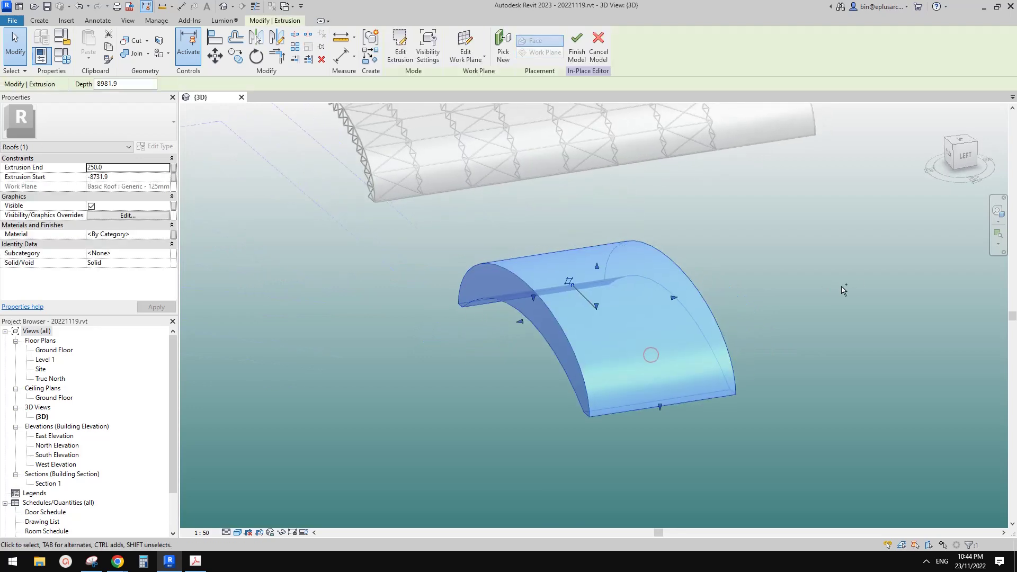
{"action": "middle_click_drag", "start_coordinate": [635, 233], "coordinate": [622, 234]}
{"action": "left_click", "coordinate": [108, 47]}
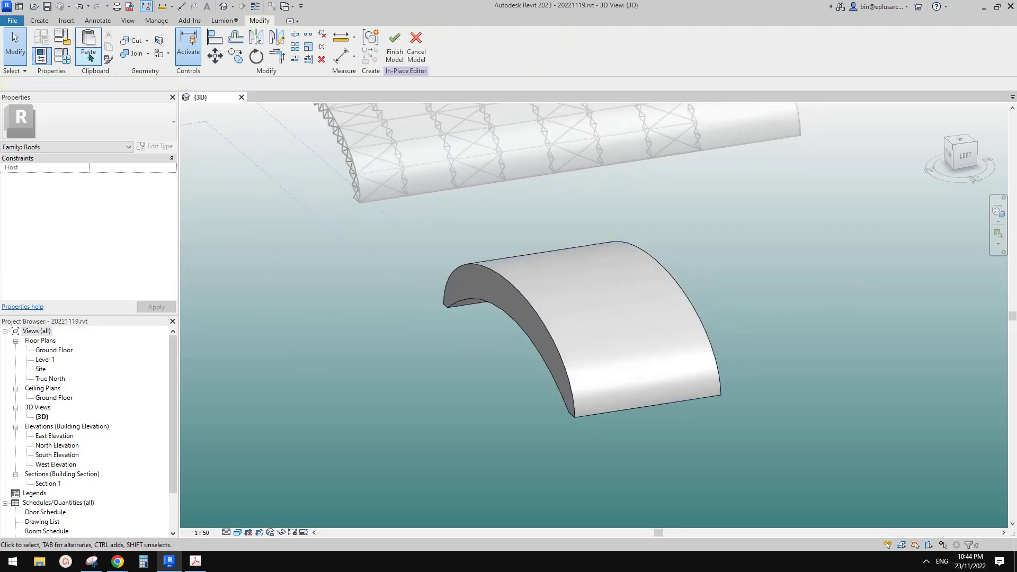
{"action": "left_click", "coordinate": [88, 56]}
{"action": "left_click", "coordinate": [126, 160]}
Step: Extend the pasted extrusion to the far side of the original's end face, about 10670 mm deep
{"action": "left_click_drag", "start_coordinate": [494, 323], "coordinate": [817, 270]}
{"action": "middle_click_drag", "start_coordinate": [817, 270], "coordinate": [758, 280], "text": "shift"}
{"action": "middle_click_drag", "start_coordinate": [700, 313], "coordinate": [909, 199], "text": "shift"}
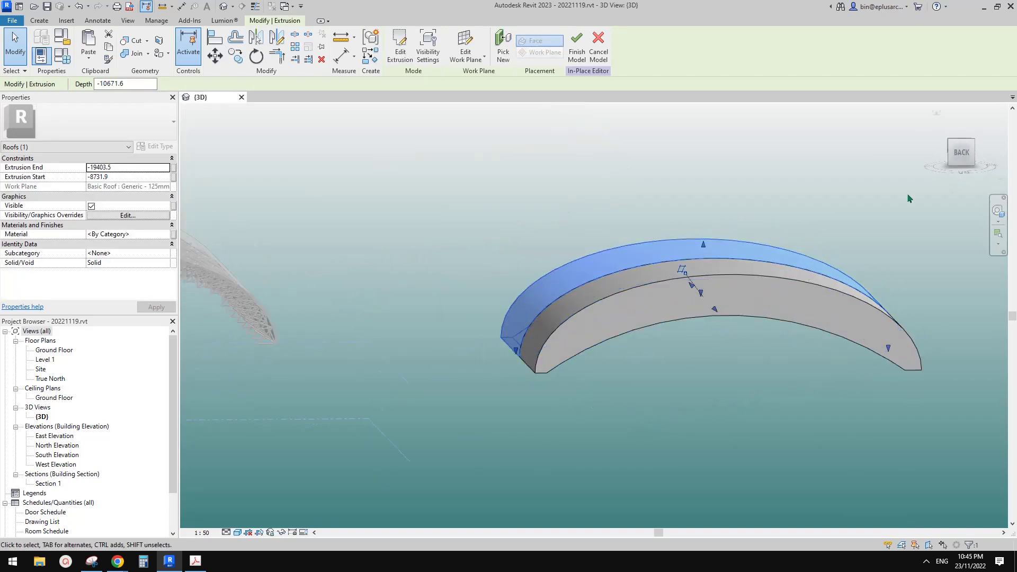
Step: Raise the pasted extrusion above the original in the back view so the two roof parts are stepped
{"action": "left_click", "coordinate": [960, 141]}
{"action": "key", "text": "Up"}
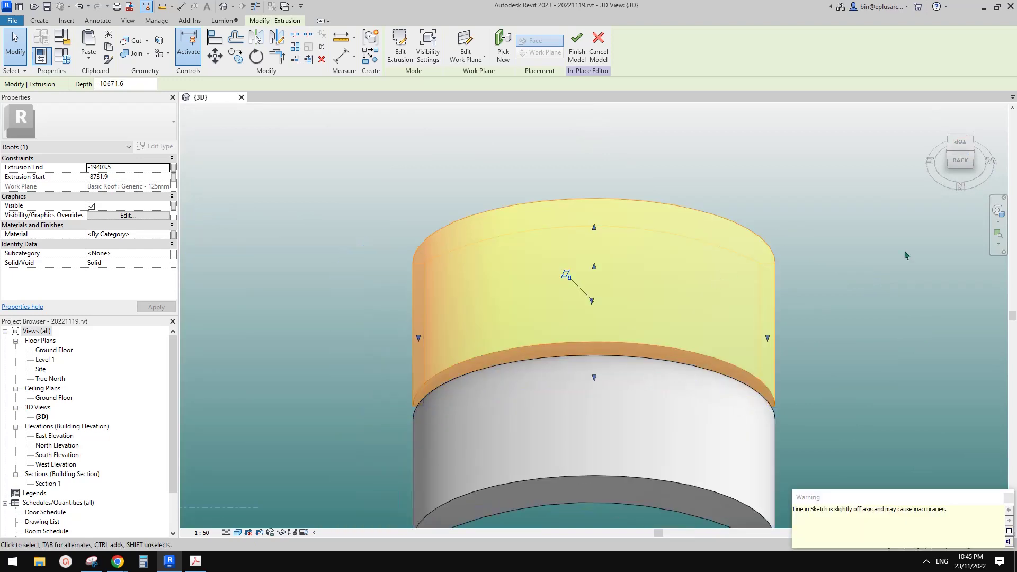
{"action": "left_click", "coordinate": [960, 160]}
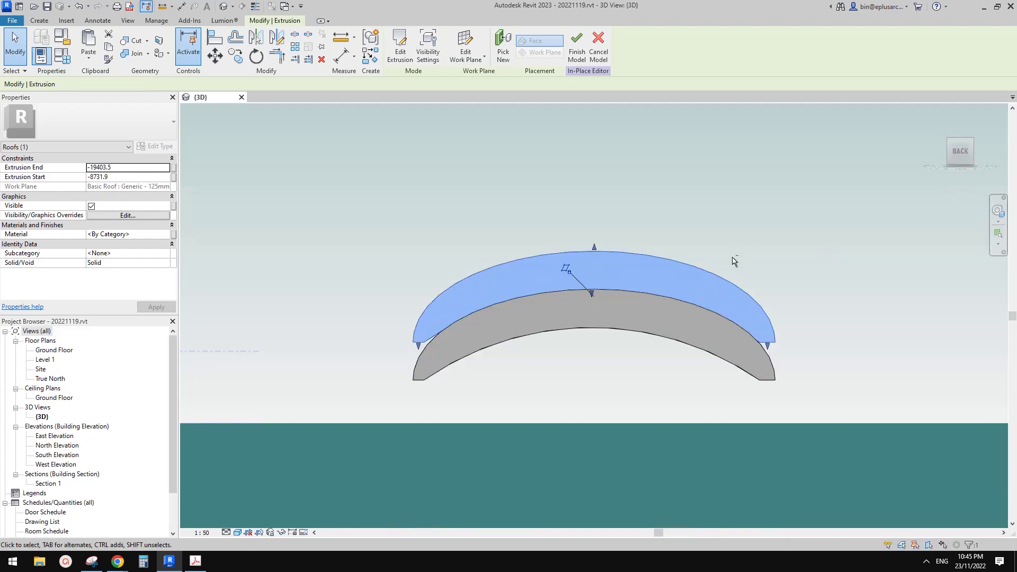
{"action": "left_click", "coordinate": [776, 268]}
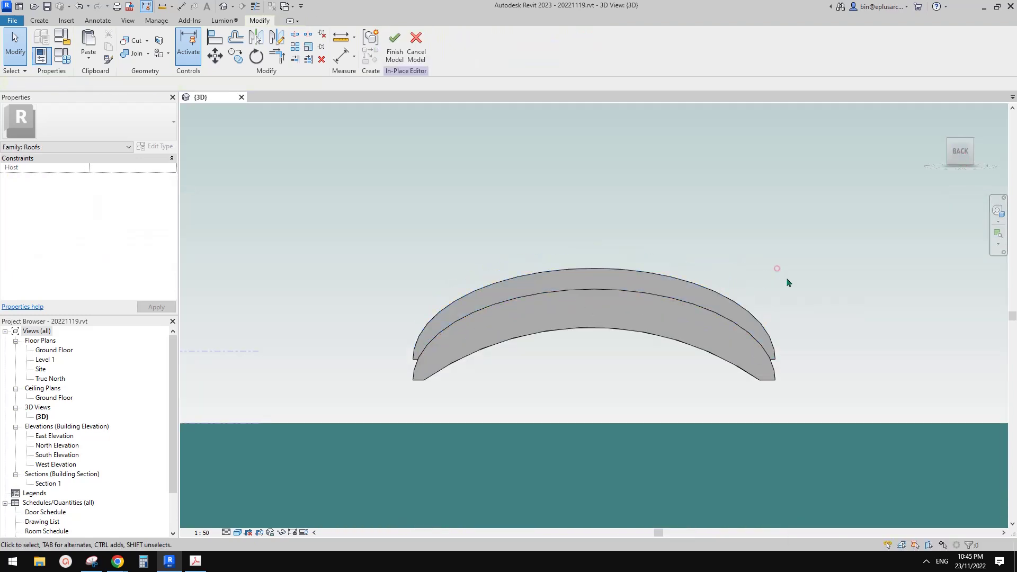
Step: Check the two stepped extrusions from several sides and finish the in-place roof model
{"action": "scroll", "coordinate": [789, 280], "scroll_direction": "down", "scroll_amount": 2}
{"action": "middle_click_drag", "start_coordinate": [815, 307], "coordinate": [556, 323], "text": "shift"}
{"action": "scroll", "coordinate": [672, 324], "scroll_direction": "up", "scroll_amount": 2}
{"action": "middle_click_drag", "start_coordinate": [673, 324], "coordinate": [703, 300], "text": "shift"}
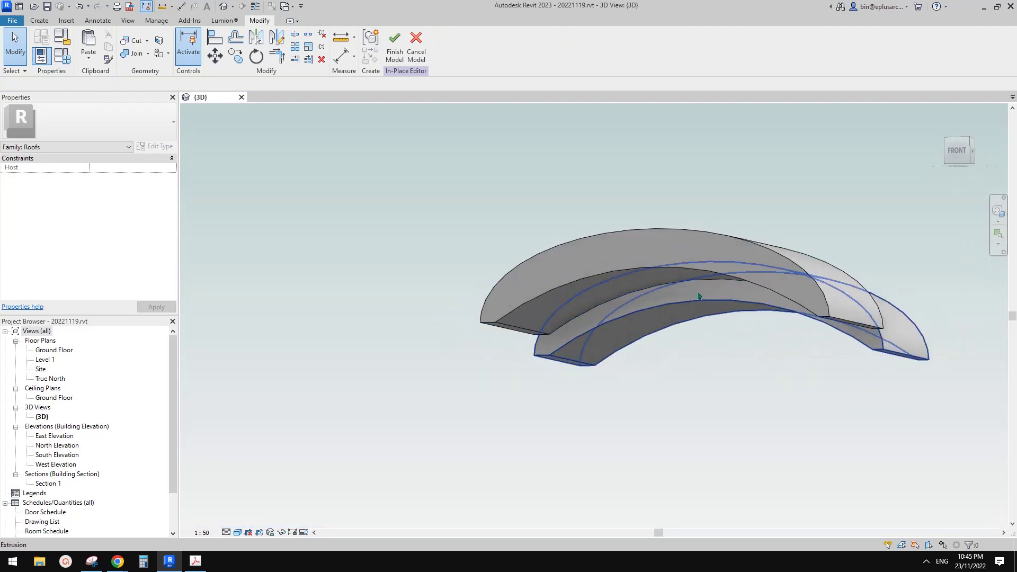
{"action": "mouse_move", "coordinate": [586, 308]}
{"action": "middle_mouse_down", "text": "shift"}
{"action": "mouse_move", "coordinate": [807, 328]}
{"action": "mouse_move", "coordinate": [668, 301]}
{"action": "mouse_move", "coordinate": [586, 224]}
{"action": "mouse_move", "coordinate": [751, 281]}
{"action": "mouse_move", "coordinate": [588, 295]}
{"action": "middle_mouse_up", "text": "shift"}
{"action": "middle_click_drag", "start_coordinate": [760, 295], "coordinate": [658, 323]}
{"action": "middle_click_drag", "start_coordinate": [554, 271], "coordinate": [705, 278]}
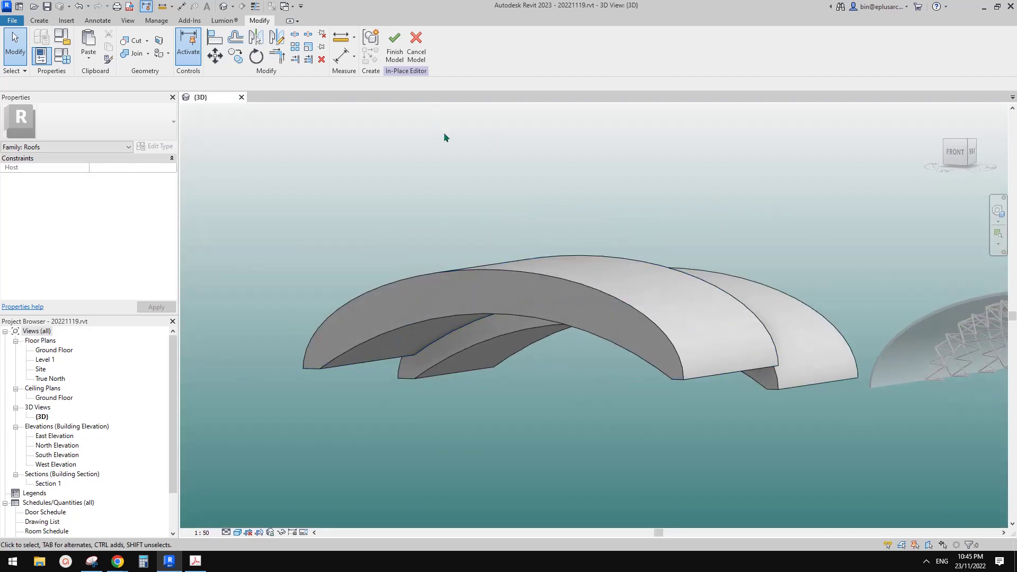
{"action": "middle_click_drag", "start_coordinate": [444, 138], "coordinate": [443, 154], "text": "shift"}
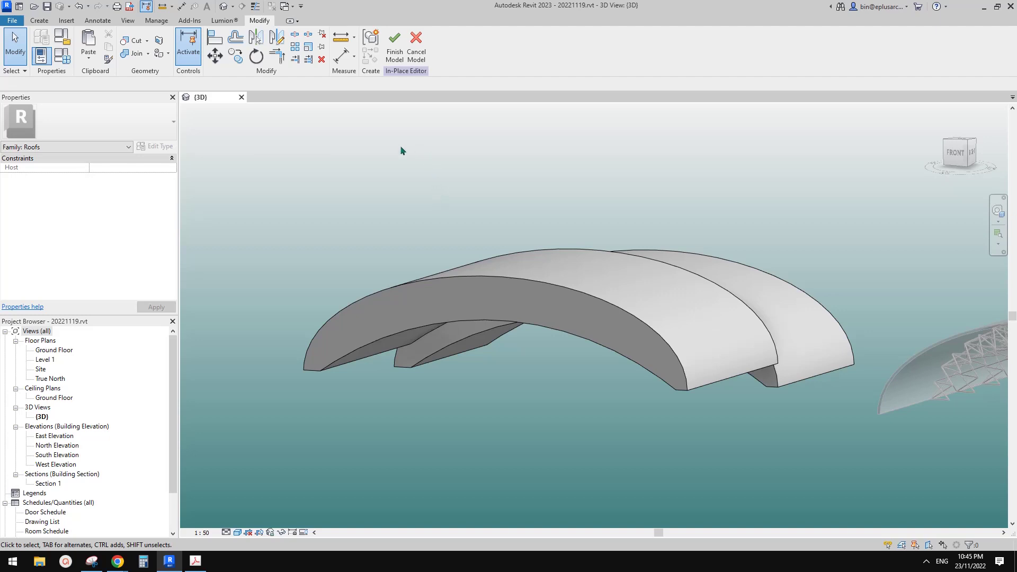
{"action": "left_click", "coordinate": [395, 42]}
{"action": "middle_click_drag", "start_coordinate": [557, 276], "coordinate": [585, 286], "text": "shift"}
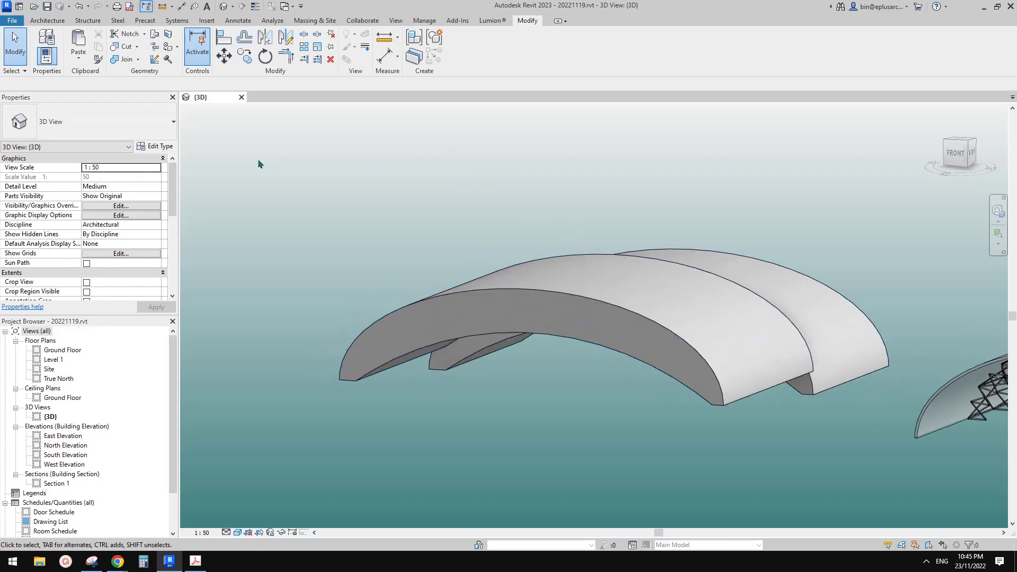
Step: Examine the stepped roof's arched end faces and compare them with the trusses under the existing roof
{"action": "left_click", "coordinate": [84, 21]}
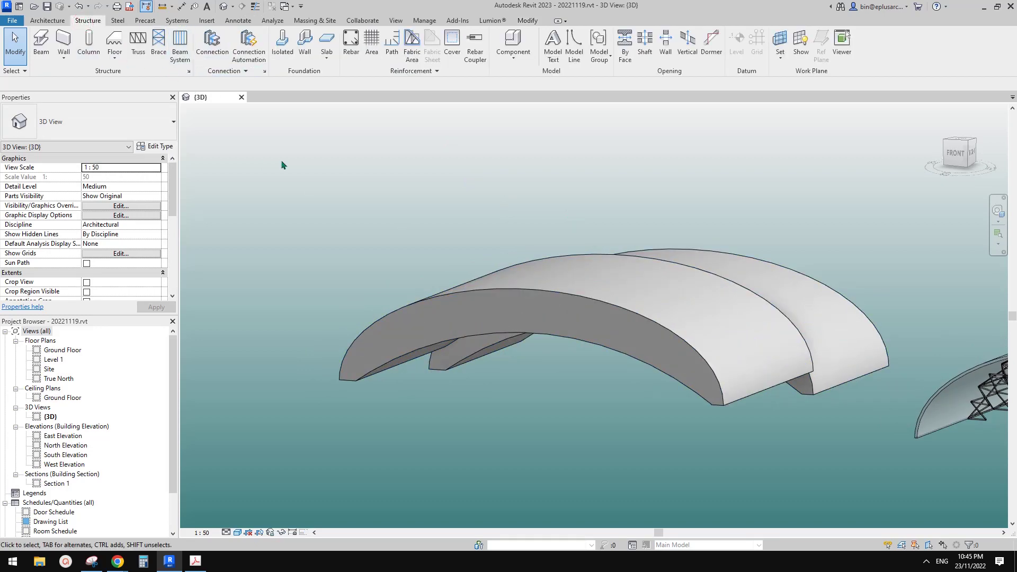
{"action": "middle_click_drag", "start_coordinate": [353, 189], "coordinate": [348, 200]}
{"action": "middle_click_drag", "start_coordinate": [402, 222], "coordinate": [422, 239], "text": "shift"}
{"action": "middle_click_drag", "start_coordinate": [484, 265], "coordinate": [518, 297]}
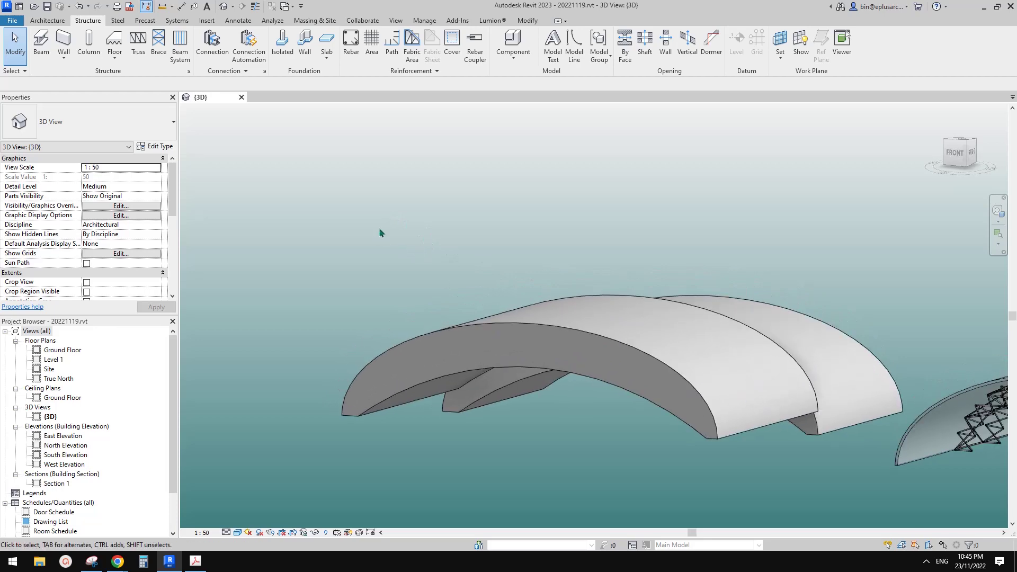
{"action": "middle_click_drag", "start_coordinate": [395, 238], "coordinate": [425, 235], "text": "shift"}
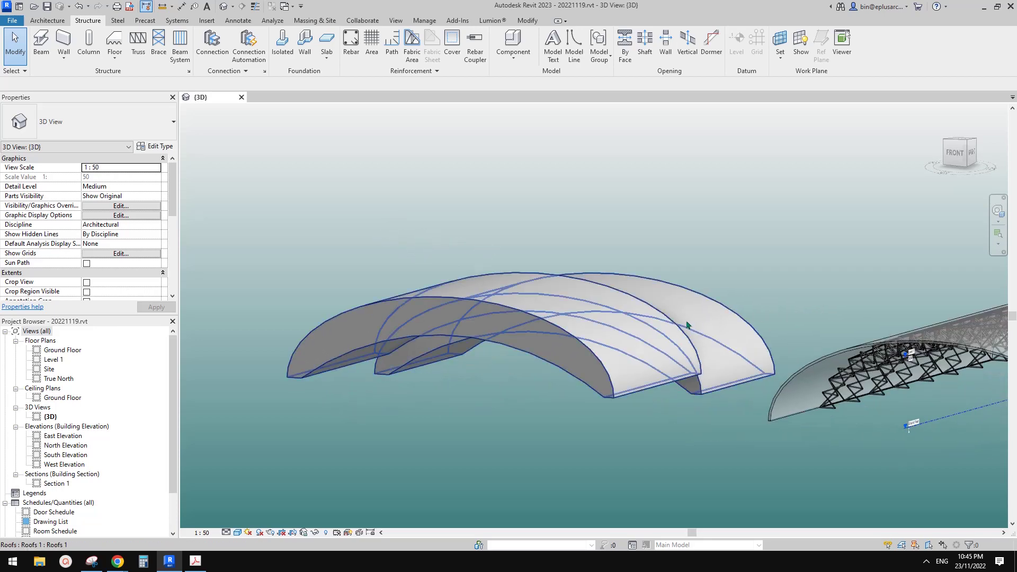
{"action": "scroll", "coordinate": [857, 393], "scroll_direction": "up", "scroll_amount": 3}
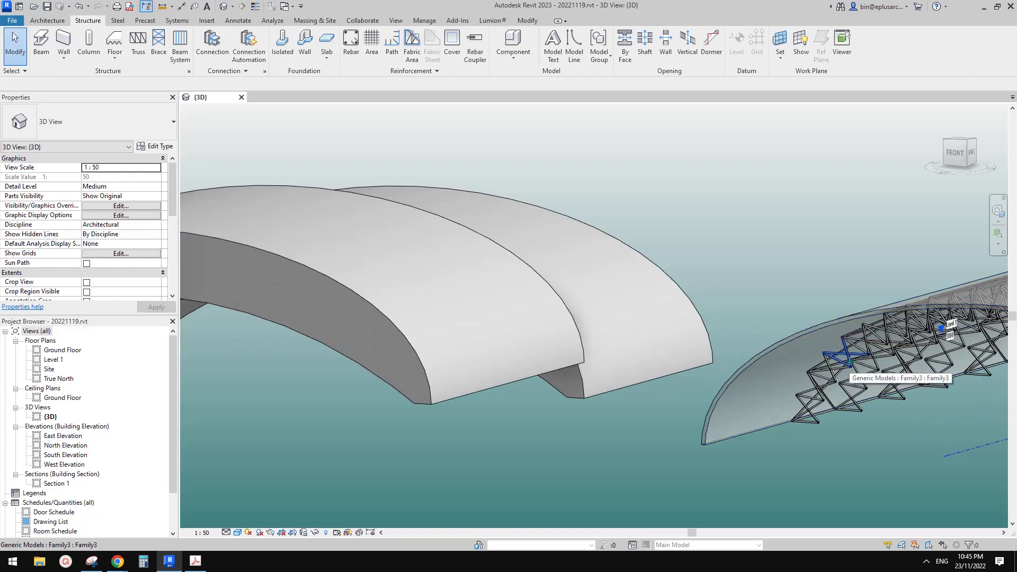
{"action": "scroll", "coordinate": [850, 360], "scroll_direction": "down", "scroll_amount": 3}
{"action": "middle_click_drag", "start_coordinate": [581, 363], "coordinate": [614, 355]}
{"action": "scroll", "coordinate": [506, 290], "scroll_direction": "up", "scroll_amount": 2}
{"action": "left_click", "coordinate": [468, 277]}
{"action": "middle_click_drag", "start_coordinate": [516, 296], "coordinate": [518, 264]}
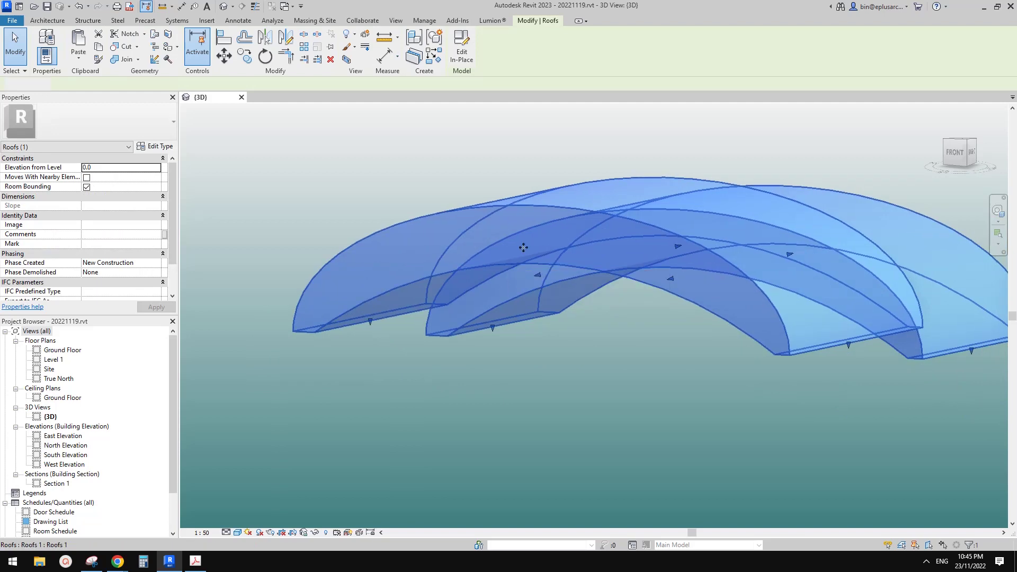
{"action": "key", "text": "Escape"}
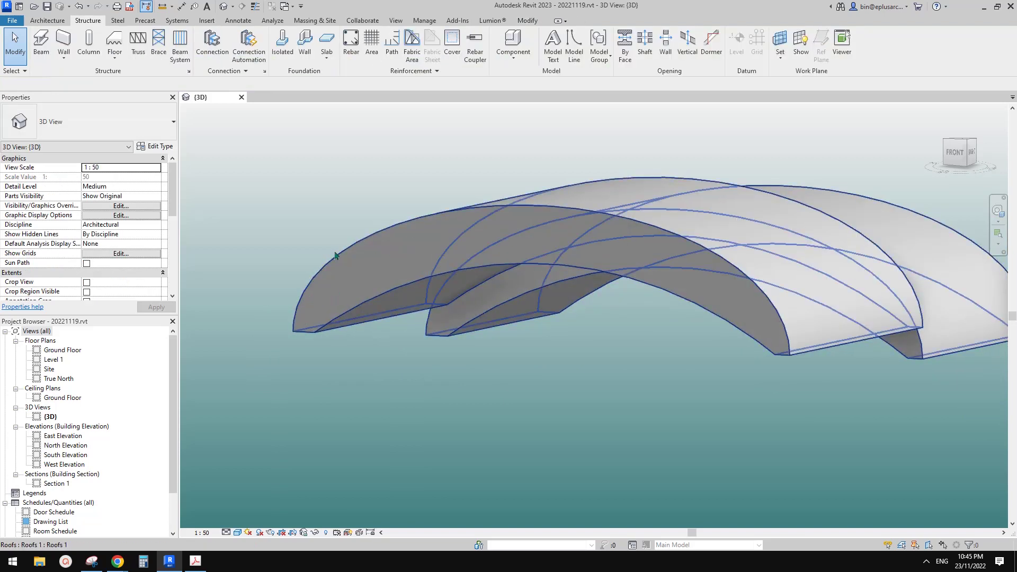
Step: Shorten the stepped in-place roof's two parts from their outer ends
{"action": "middle_click_drag", "start_coordinate": [761, 314], "coordinate": [583, 296], "text": "shift"}
{"action": "left_click", "coordinate": [561, 287]}
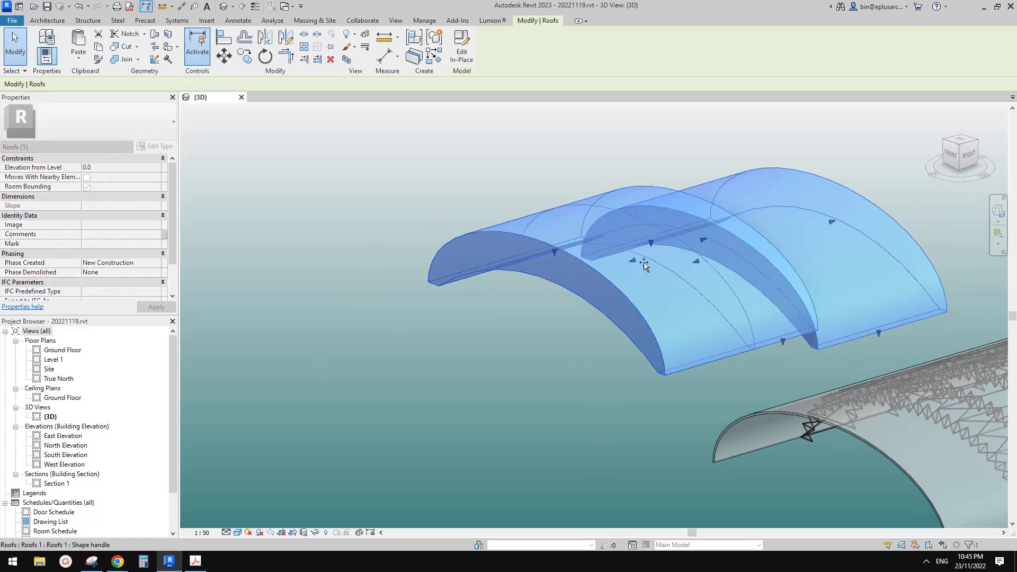
{"action": "middle_click_drag", "start_coordinate": [644, 261], "coordinate": [837, 235], "text": "shift"}
{"action": "left_click_drag", "start_coordinate": [836, 233], "coordinate": [756, 265]}
{"action": "scroll", "coordinate": [748, 243], "scroll_direction": "up", "scroll_amount": 1}
{"action": "key", "text": "Escape"}
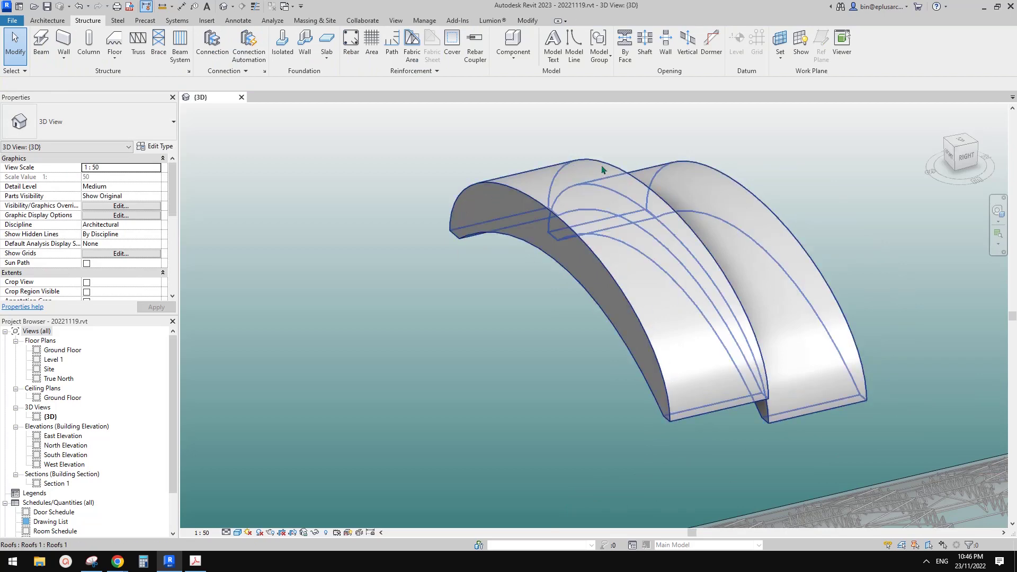
Step: Create a new in-place model in the Mass category
{"action": "middle_click_drag", "start_coordinate": [683, 249], "coordinate": [578, 227], "text": "shift"}
{"action": "left_click", "coordinate": [46, 20]}
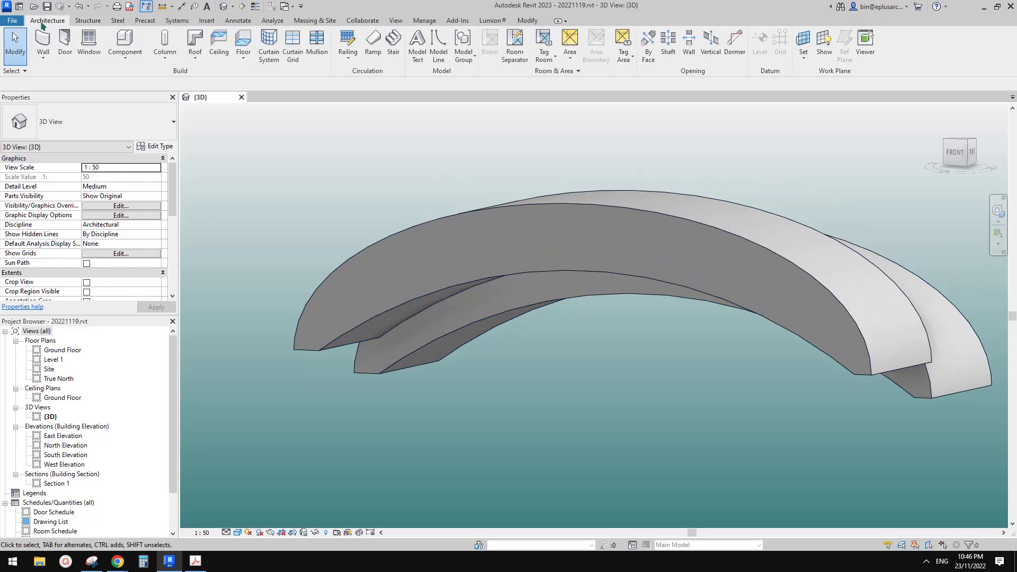
{"action": "left_click", "coordinate": [106, 55]}
{"action": "left_click", "coordinate": [127, 100]}
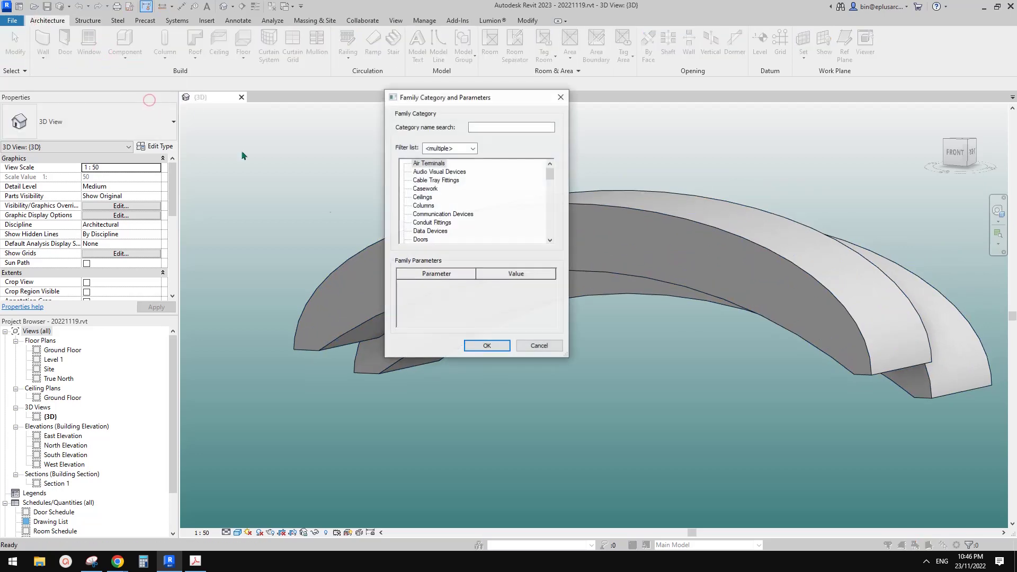
{"action": "left_click", "coordinate": [443, 229]}
{"action": "left_click", "coordinate": [487, 346]}
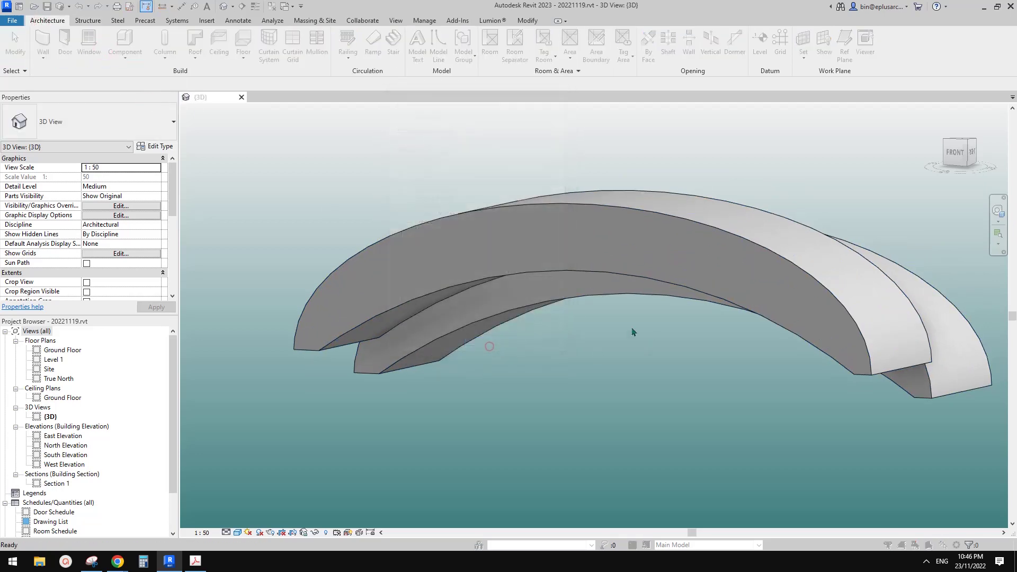
{"action": "left_click", "coordinate": [452, 269]}
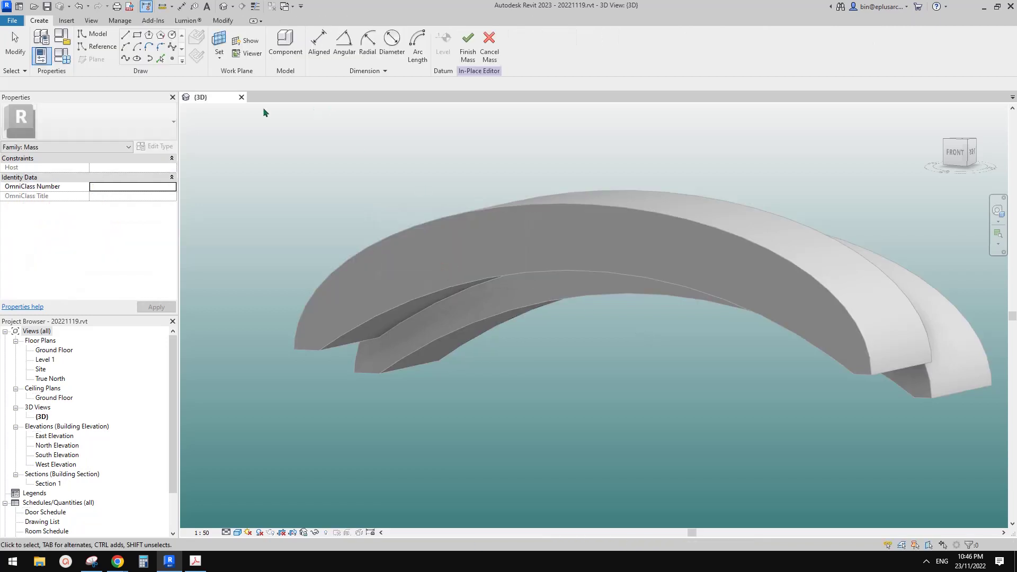
Step: Set the work plane on the roof's arched end face and trace its upper and lower arcs with picked reference lines
{"action": "middle_click_drag", "start_coordinate": [355, 195], "coordinate": [467, 211], "text": "shift"}
{"action": "left_click", "coordinate": [219, 42]}
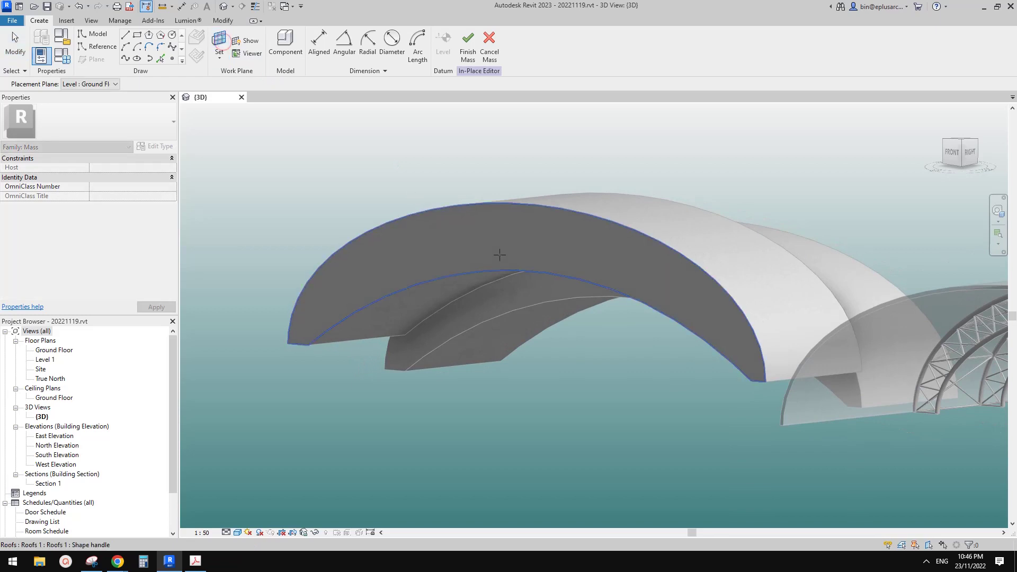
{"action": "left_click", "coordinate": [534, 243]}
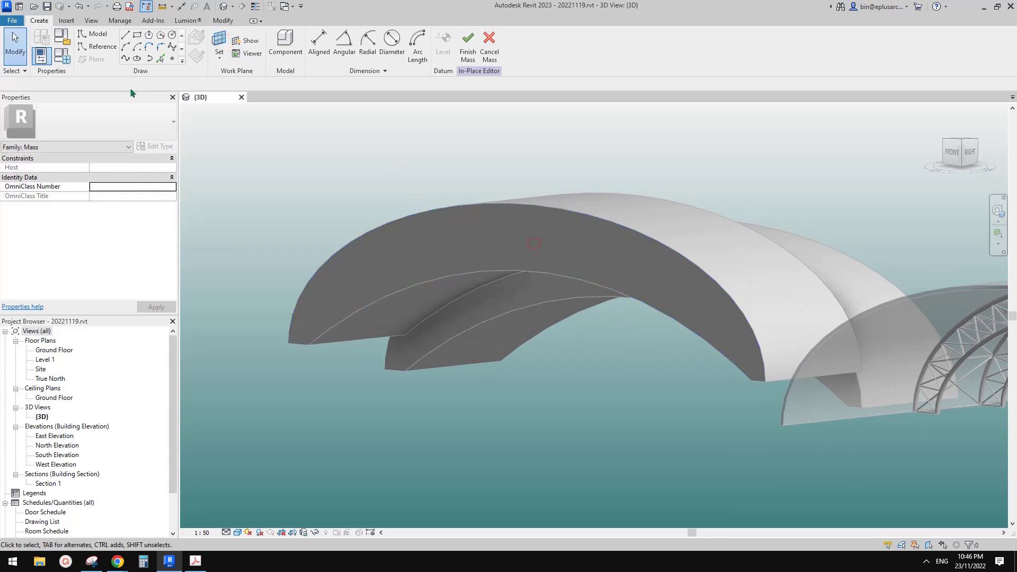
{"action": "left_click", "coordinate": [93, 49]}
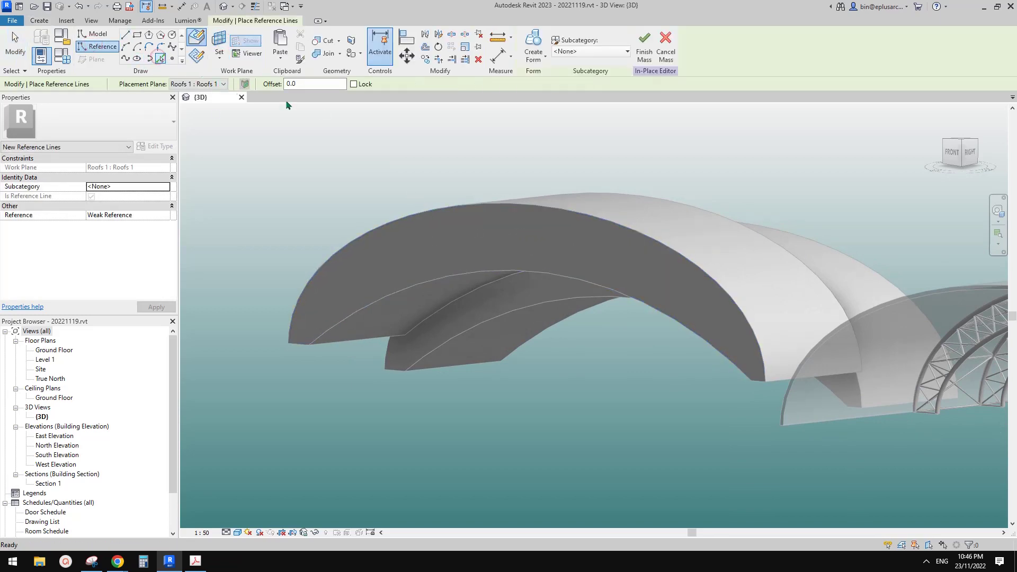
{"action": "left_click", "coordinate": [159, 59]}
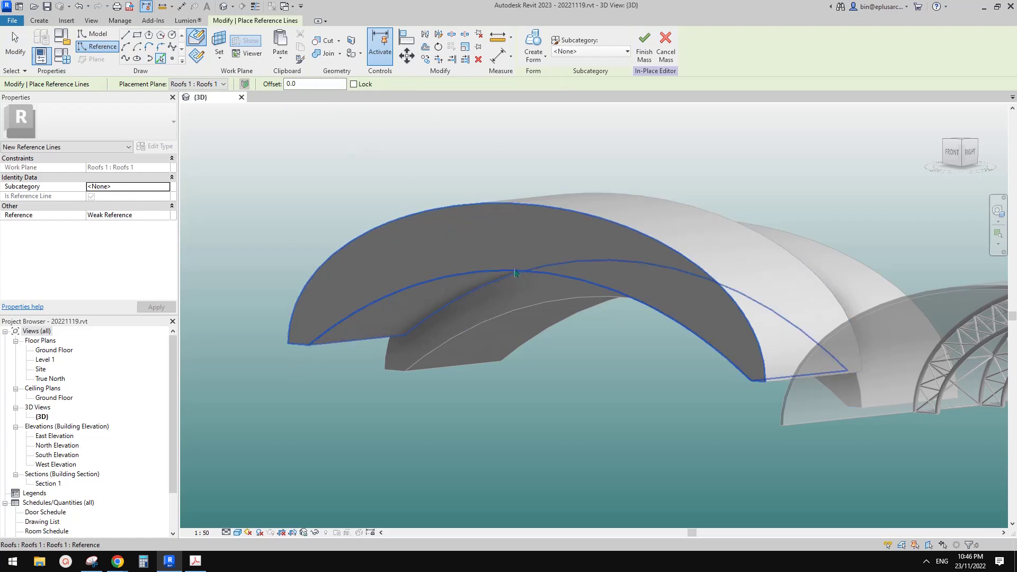
{"action": "middle_click_drag", "start_coordinate": [594, 163], "coordinate": [589, 171]}
{"action": "key", "text": "Escape"}
{"action": "key", "text": "Escape"}
Step: Divide the two arched reference lines into paths with a fixed number of 20 nodes each
{"action": "left_click", "coordinate": [601, 211]}
{"action": "scroll", "coordinate": [601, 211], "scroll_direction": "down", "scroll_amount": 1}
{"action": "middle_click_drag", "start_coordinate": [601, 210], "coordinate": [667, 259], "text": "shift"}
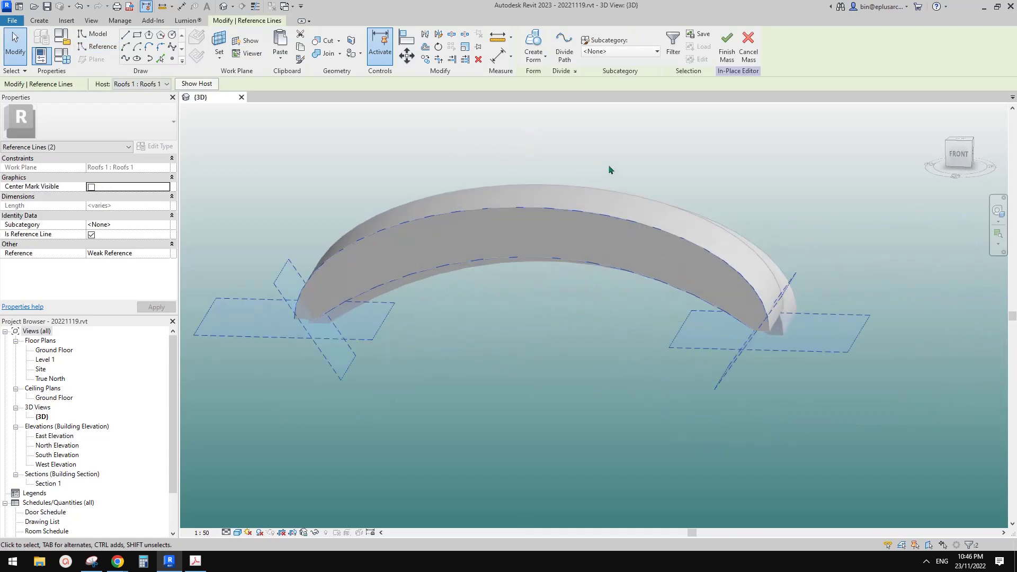
{"action": "left_click", "coordinate": [572, 61]}
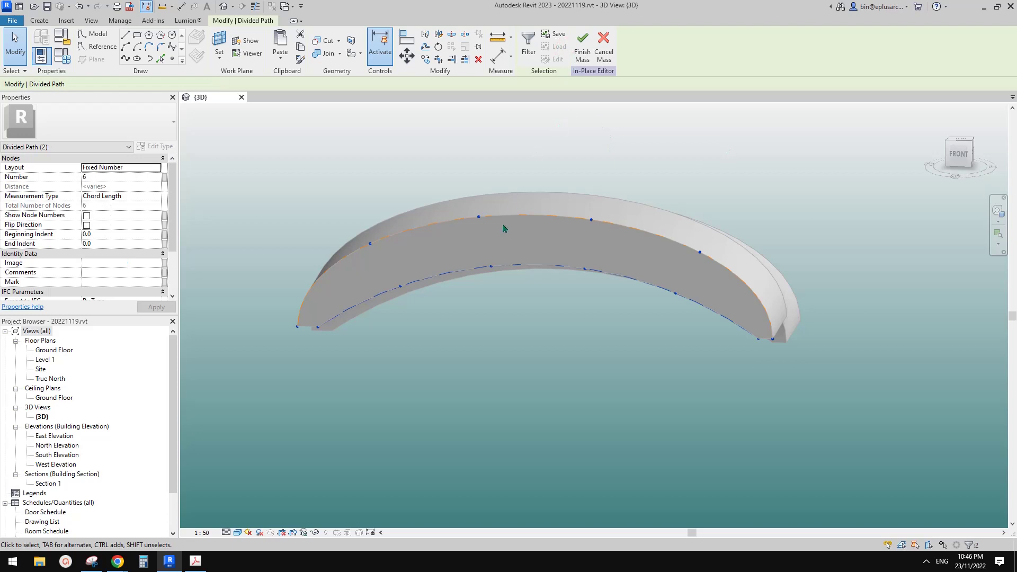
{"action": "left_click", "coordinate": [118, 176]}
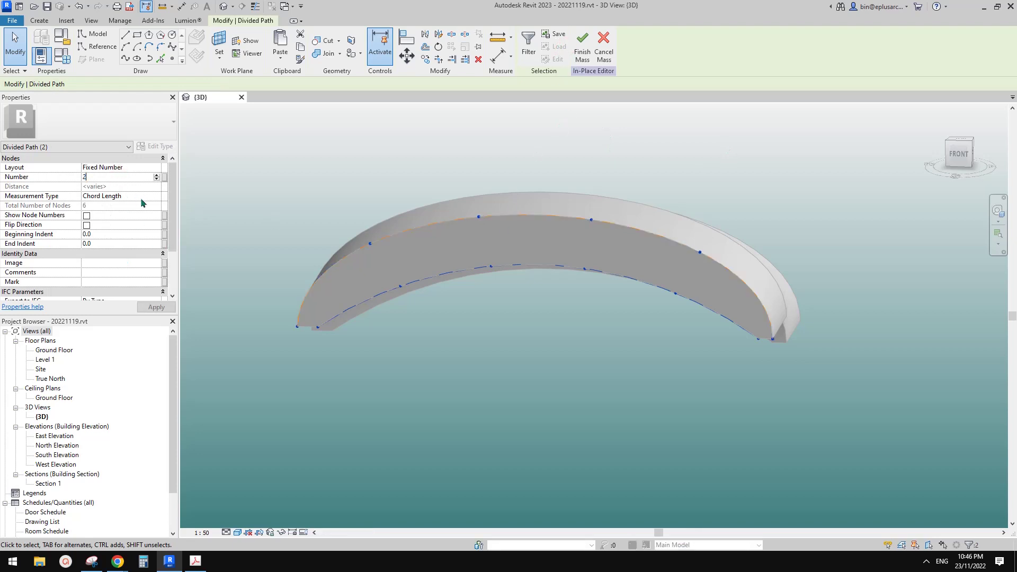
{"action": "left_click", "coordinate": [616, 185]}
{"action": "middle_click_drag", "start_coordinate": [673, 245], "coordinate": [646, 290], "text": "shift"}
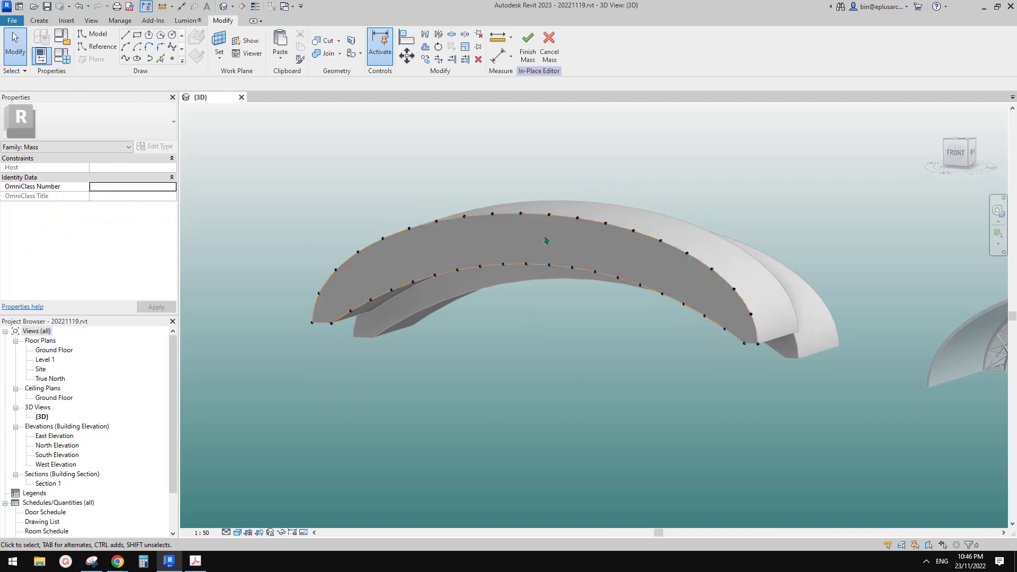
{"action": "mouse_move", "coordinate": [517, 250]}
{"action": "middle_mouse_down", "text": "shift"}
{"action": "mouse_move", "coordinate": [576, 257]}
{"action": "mouse_move", "coordinate": [524, 251]}
{"action": "middle_mouse_up", "text": "shift"}
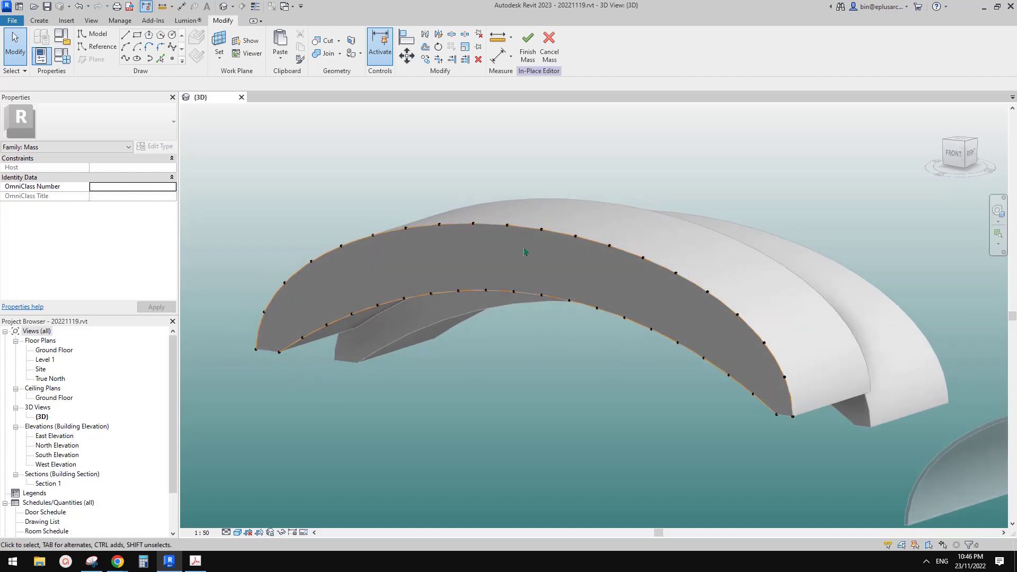
Step: Inspect the upper arc's reference line and its divided path separately, comparing their properties
{"action": "left_click", "coordinate": [552, 306]}
{"action": "left_click_drag", "start_coordinate": [554, 314], "coordinate": [553, 312]}
{"action": "key", "text": "Escape"}
{"action": "left_click", "coordinate": [425, 226]}
{"action": "key", "text": "Escape"}
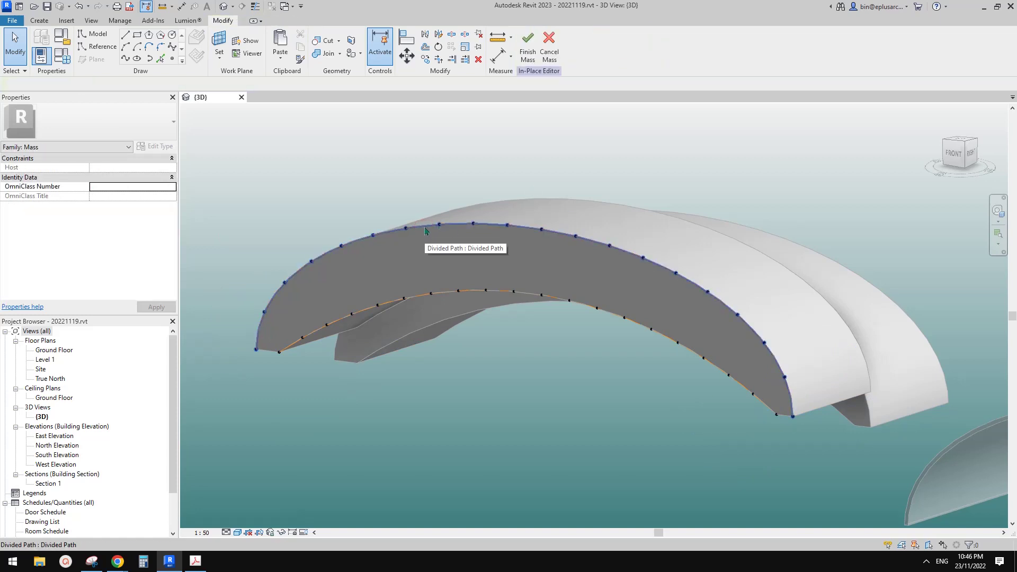
{"action": "key", "text": "Tab"}
{"action": "left_click", "coordinate": [425, 231]}
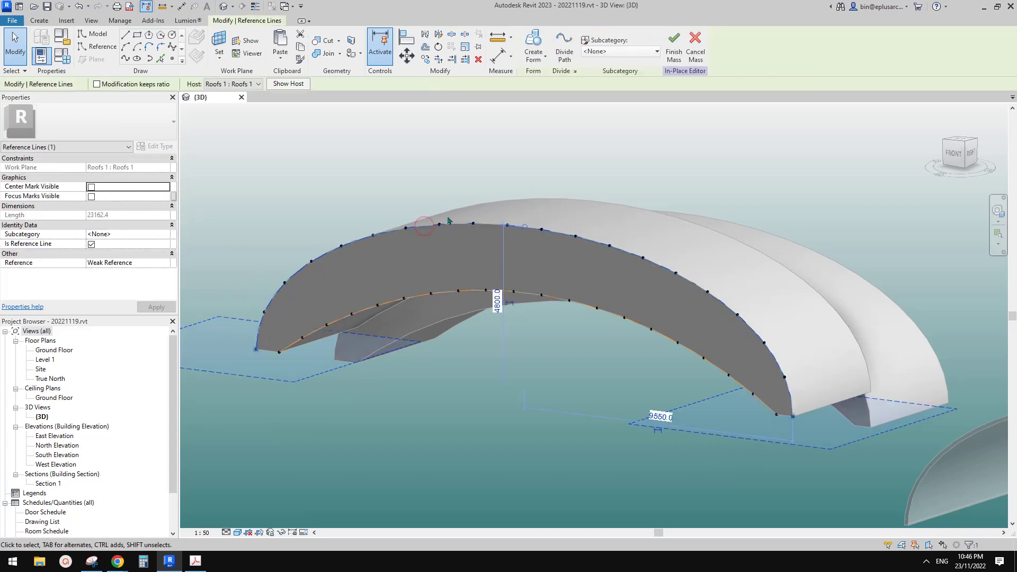
{"action": "left_click", "coordinate": [470, 405]}
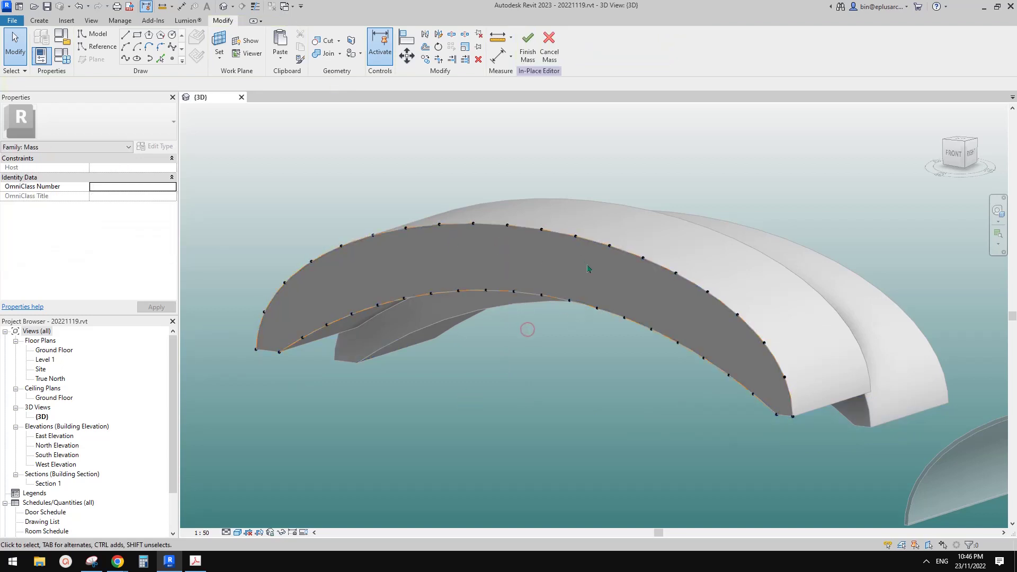
{"action": "left_click", "coordinate": [496, 234]}
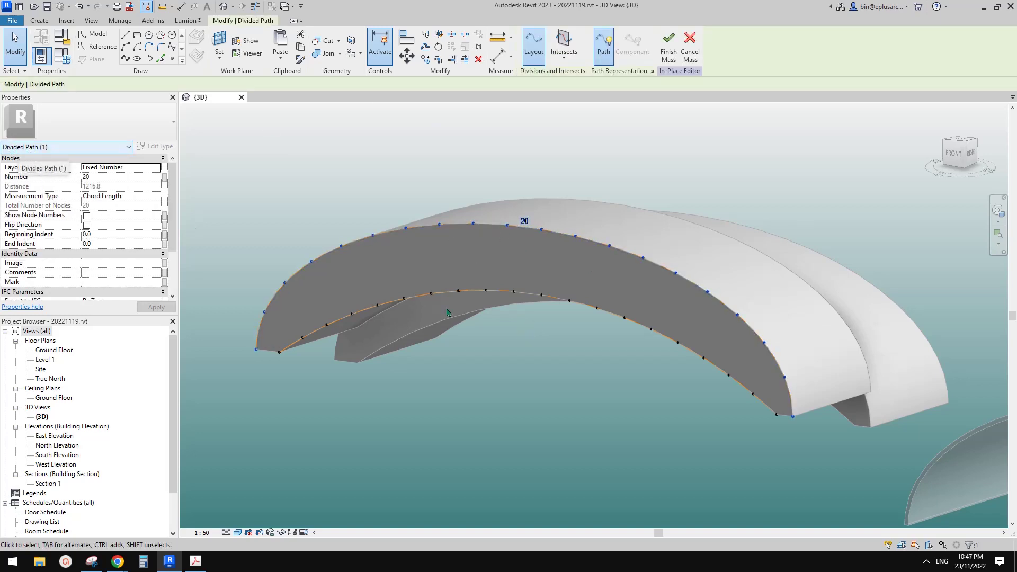
{"action": "left_click", "coordinate": [573, 340]}
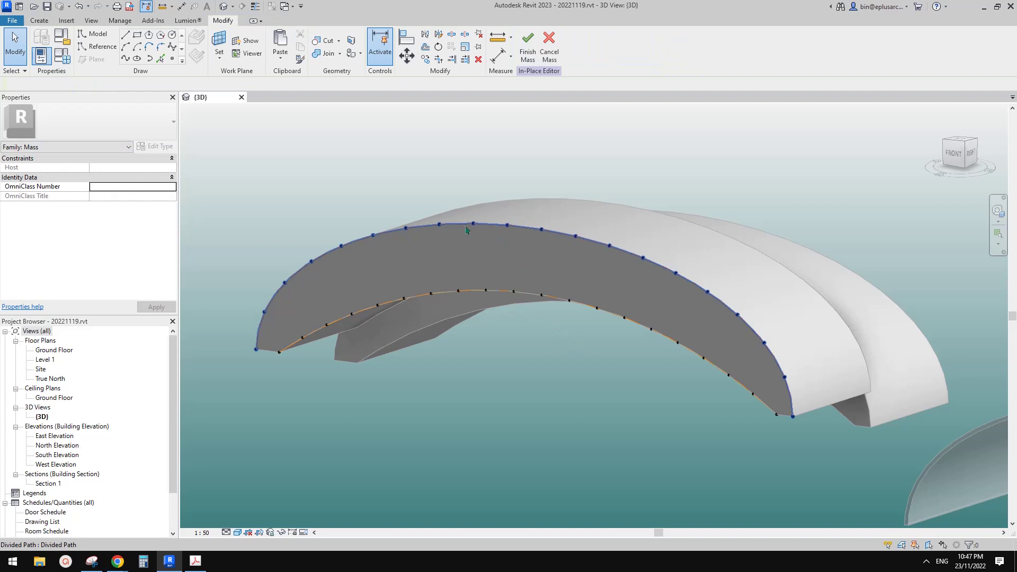
{"action": "left_click", "coordinate": [529, 357]}
Step: Convert the upper and lower arcs from reference lines to model lines and finish the in-place mass
{"action": "left_click", "coordinate": [490, 231]}
{"action": "left_click", "coordinate": [92, 244]}
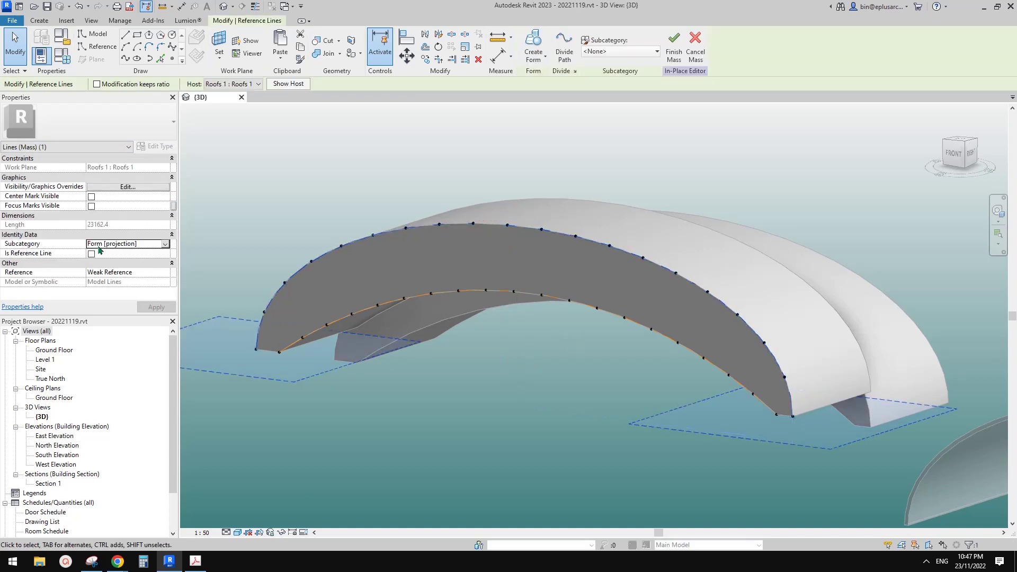
{"action": "left_click", "coordinate": [428, 386]}
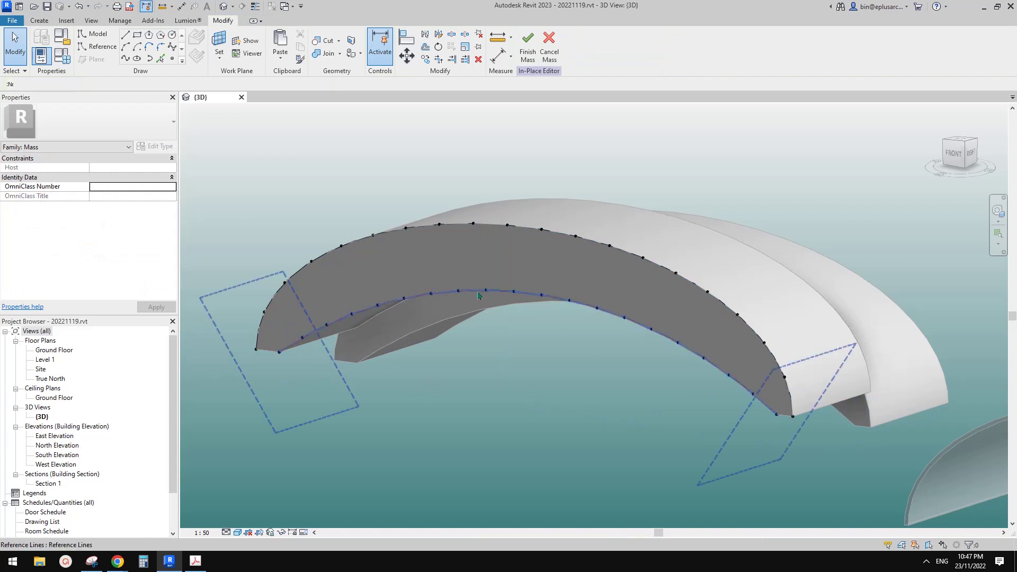
{"action": "left_click", "coordinate": [478, 294]}
{"action": "left_click", "coordinate": [91, 235]}
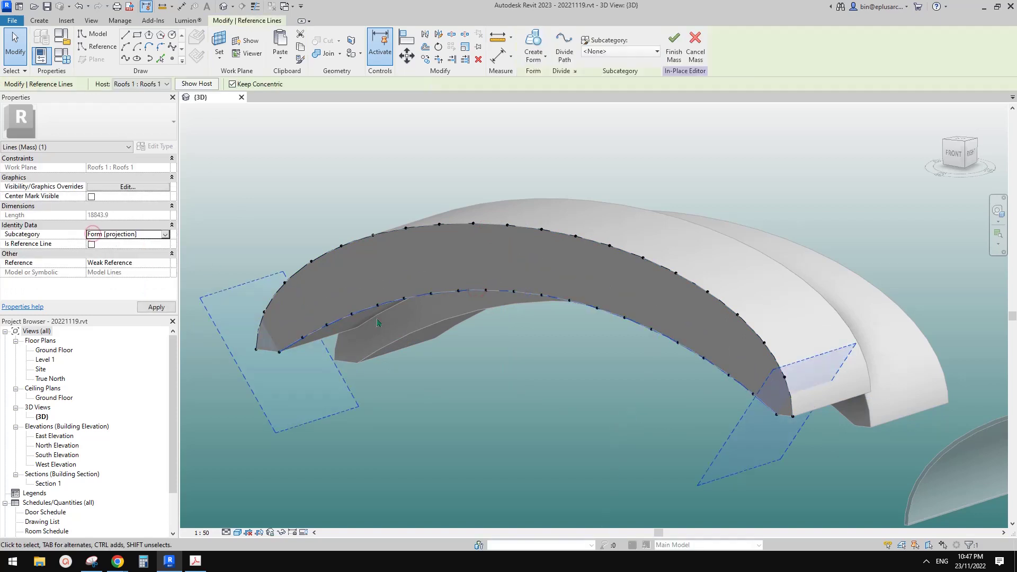
{"action": "left_click", "coordinate": [551, 329]}
{"action": "middle_click_drag", "start_coordinate": [548, 307], "coordinate": [545, 312], "text": "shift"}
{"action": "left_click", "coordinate": [526, 52]}
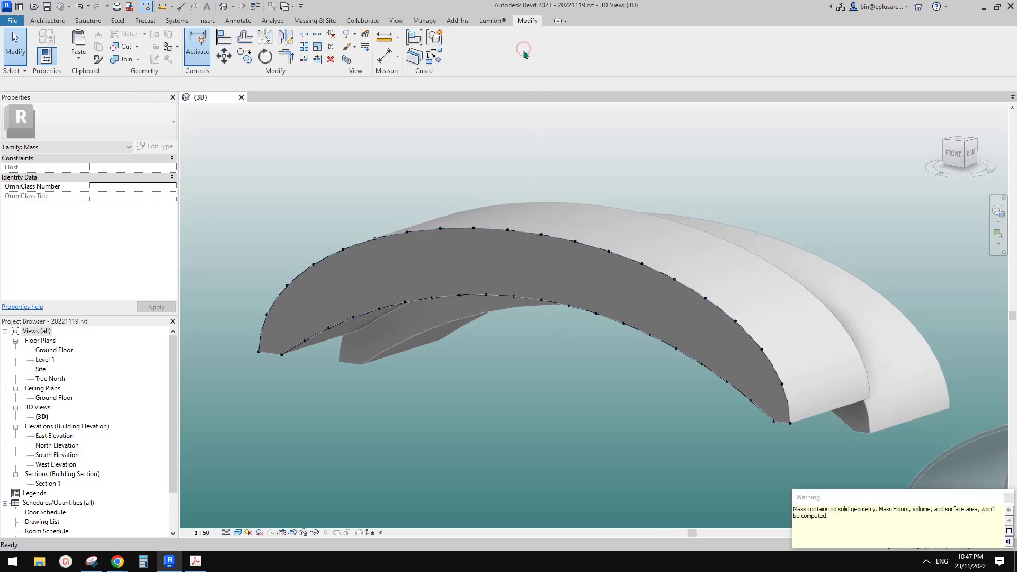
Step: Temporarily hide the stepped in-place roof in the 3D view so the mass's two divided arcs stand alone
{"action": "left_click", "coordinate": [458, 232]}
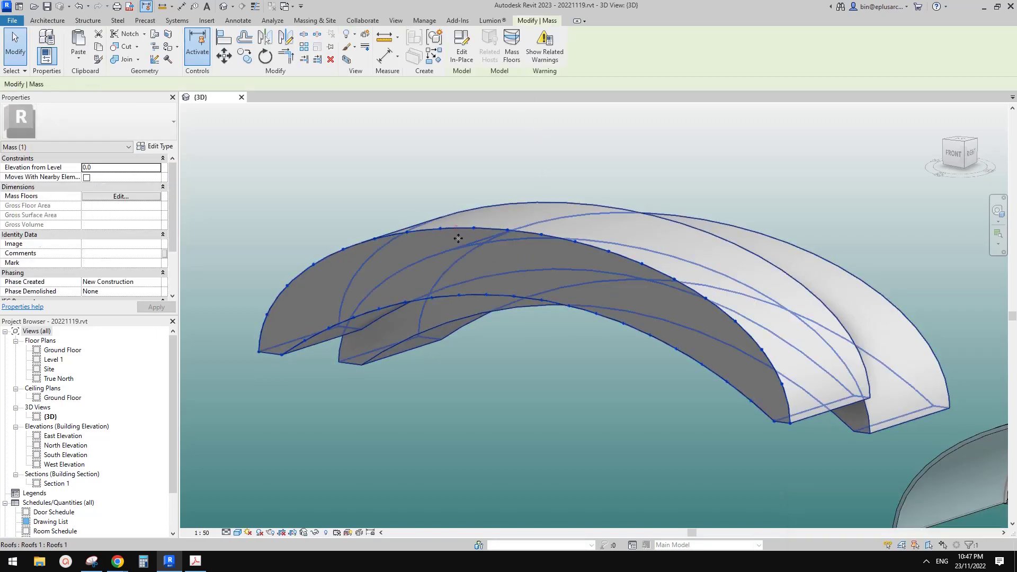
{"action": "middle_click_drag", "start_coordinate": [458, 231], "coordinate": [609, 279], "text": "shift"}
{"action": "left_click", "coordinate": [609, 279]}
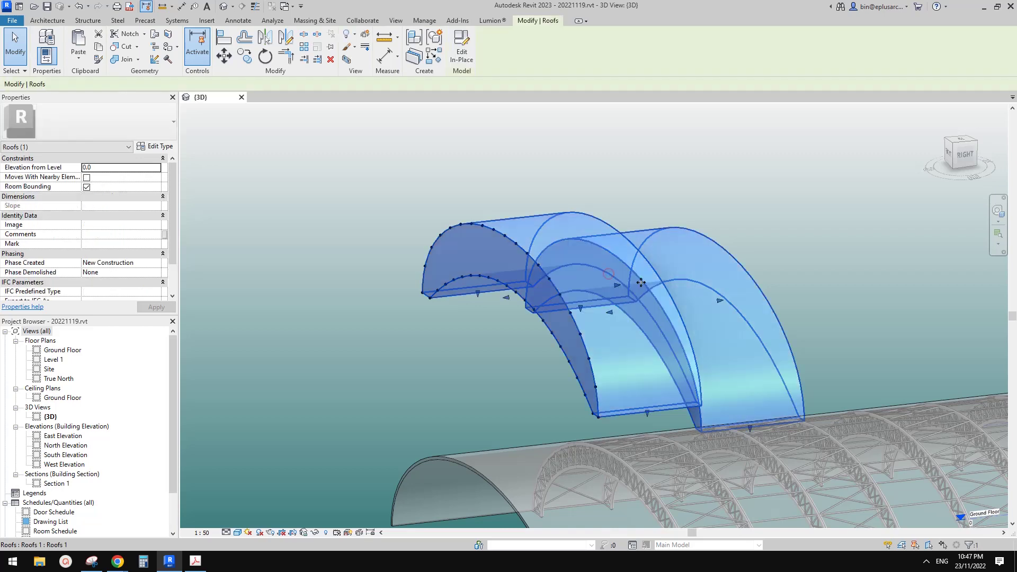
{"action": "key", "text": "h"}
{"action": "key", "text": "h"}
{"action": "scroll", "coordinate": [527, 268], "scroll_direction": "up", "scroll_amount": 2}
{"action": "middle_click_drag", "start_coordinate": [527, 267], "coordinate": [569, 255], "text": "shift"}
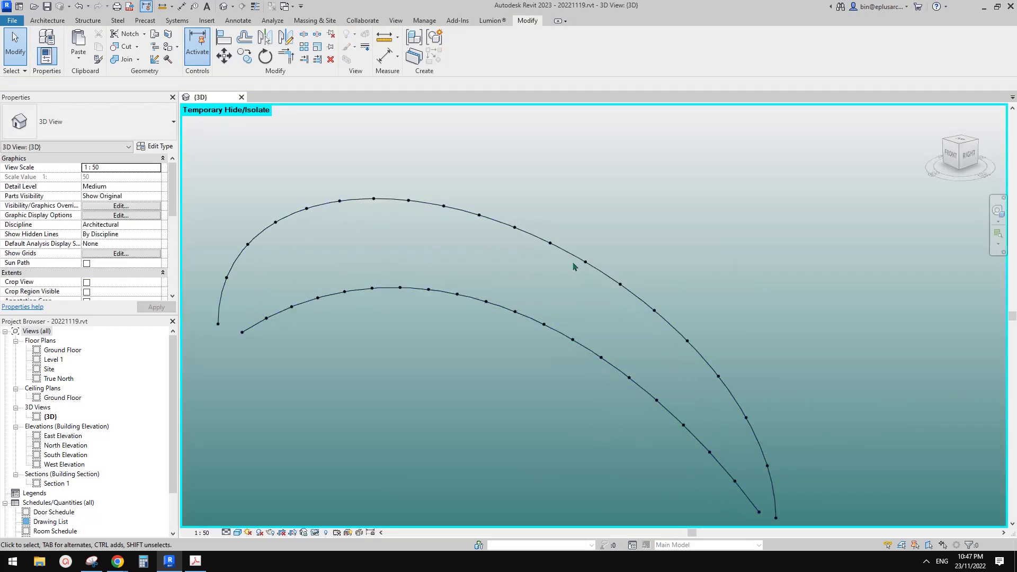
{"action": "scroll", "coordinate": [566, 271], "scroll_direction": "down", "scroll_amount": 2}
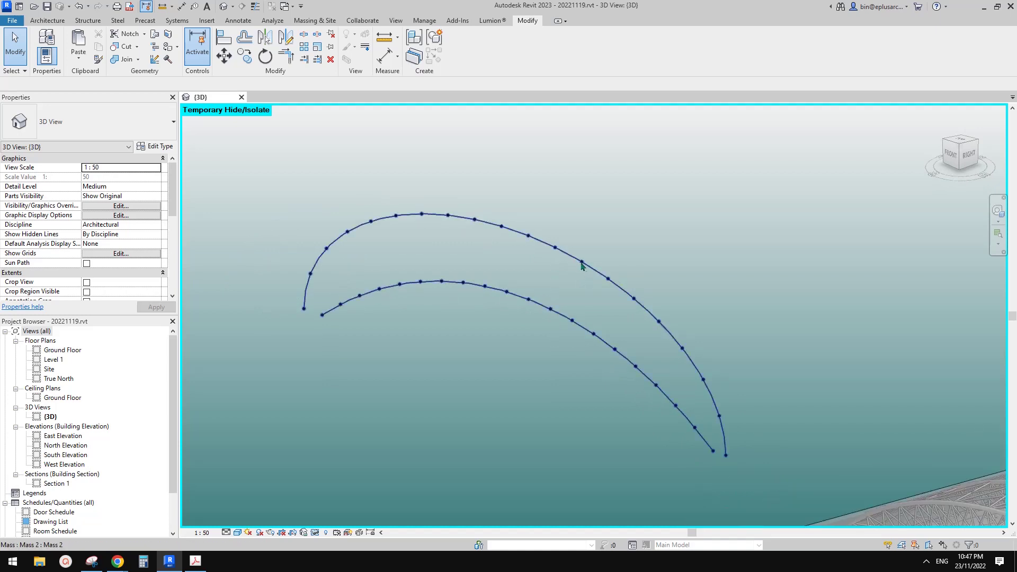
{"action": "middle_click_drag", "start_coordinate": [607, 280], "coordinate": [413, 199], "text": "shift"}
Step: Start a structural beam and browse the family library to Australia, Structural Framing, Steel, Australian Standard
{"action": "left_click", "coordinate": [88, 20]}
{"action": "left_click", "coordinate": [41, 43]}
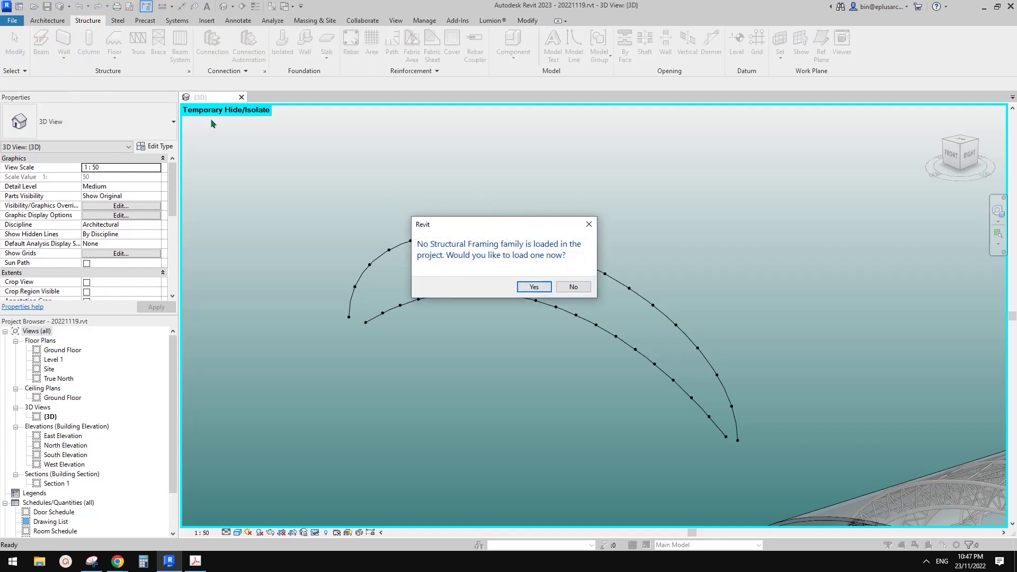
{"action": "left_click", "coordinate": [523, 285]}
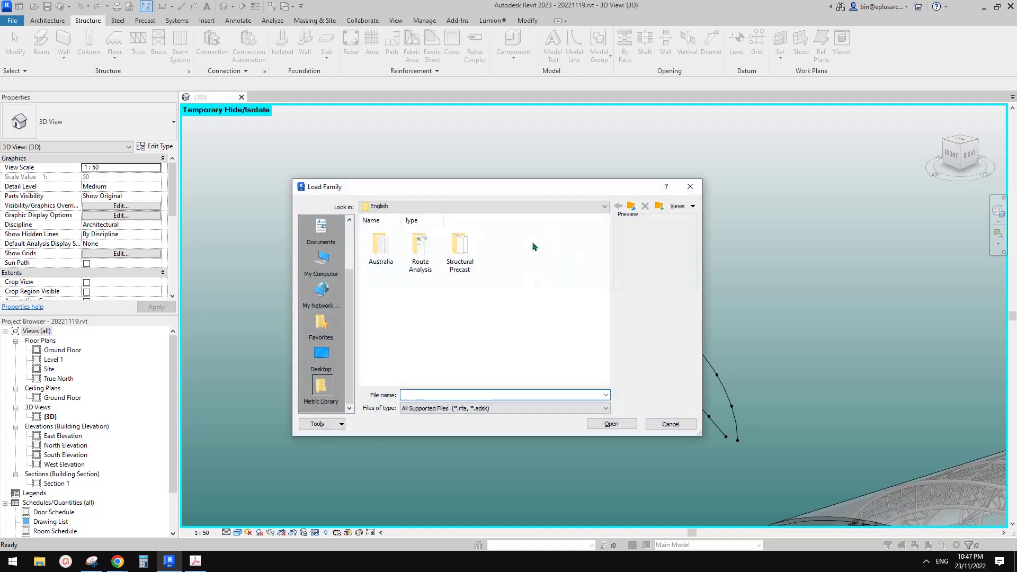
{"action": "double_click", "coordinate": [381, 264]}
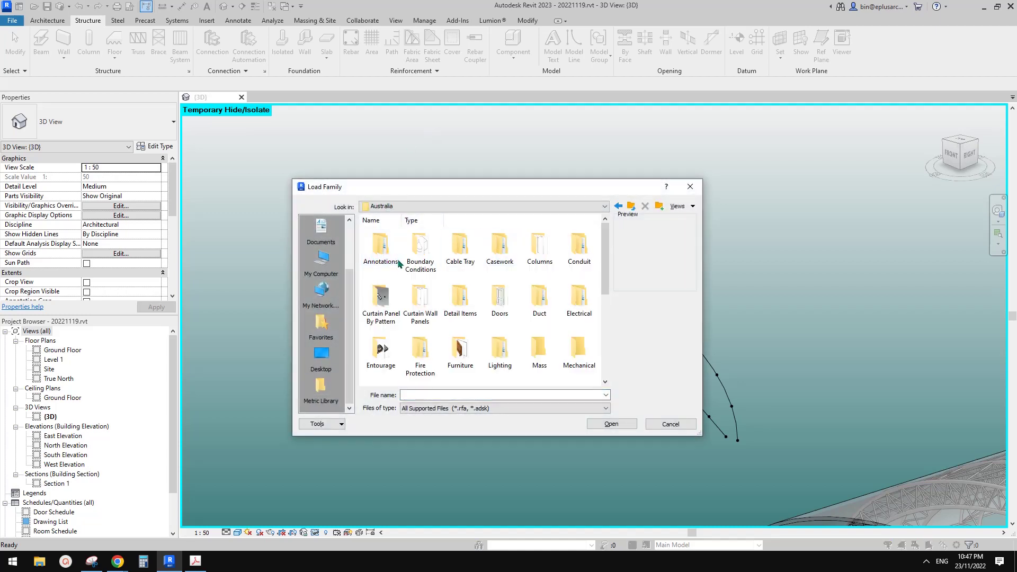
{"action": "scroll", "coordinate": [612, 316], "scroll_direction": "down", "scroll_amount": 5}
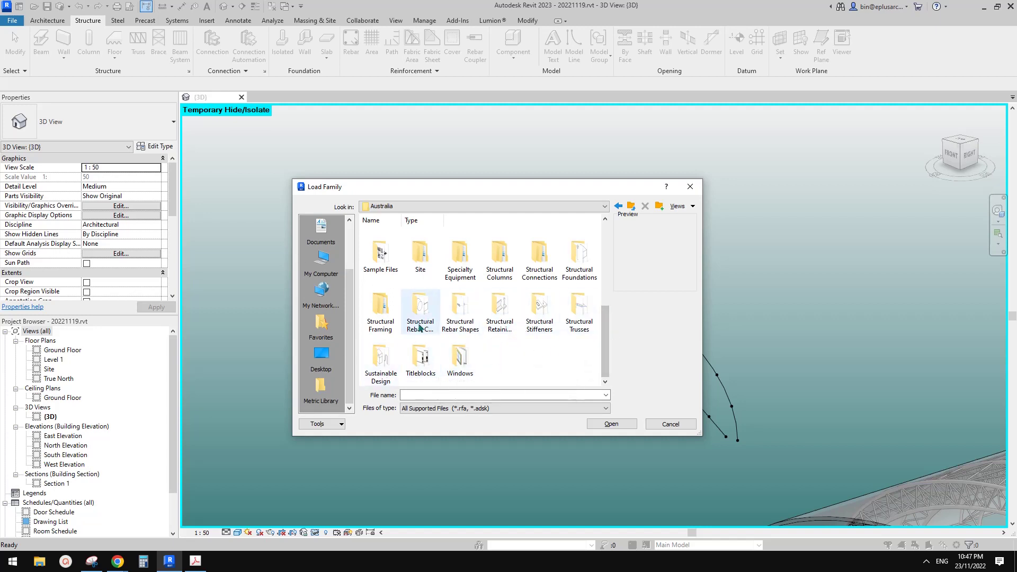
{"action": "double_click", "coordinate": [379, 311]}
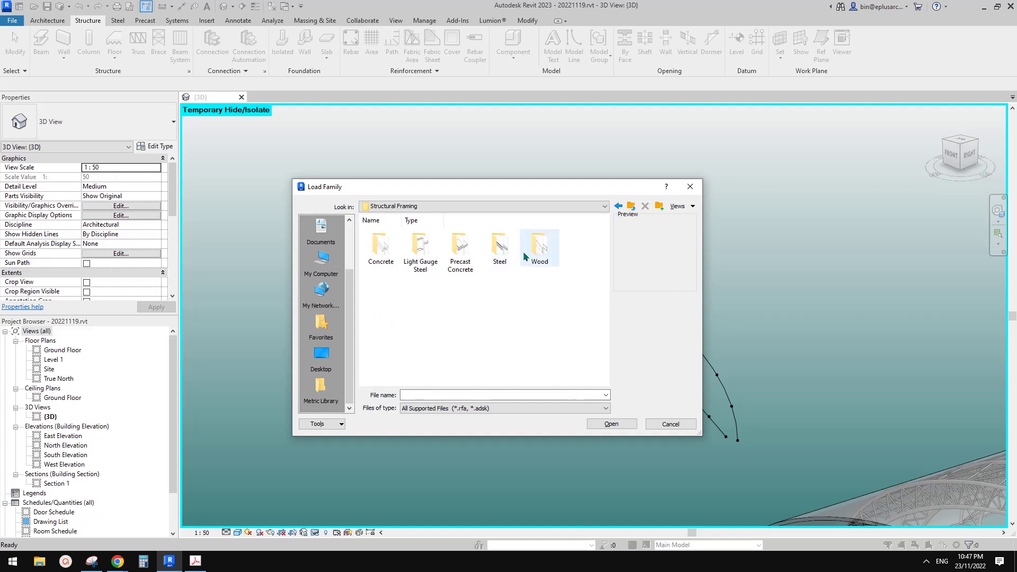
{"action": "double_click", "coordinate": [499, 245]}
{"action": "double_click", "coordinate": [381, 247]}
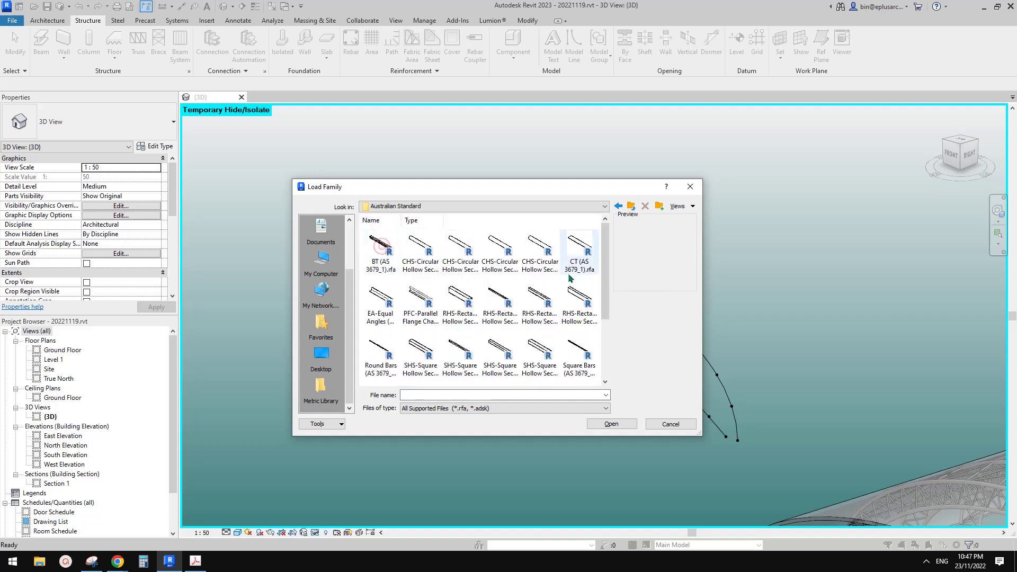
Step: Load the SHS-Square Hollow Sections (AS 1163_C350) family with the type 50x50x4.0SHS
{"action": "left_click", "coordinate": [603, 338]}
{"action": "left_click_drag", "start_coordinate": [602, 338], "coordinate": [611, 277]}
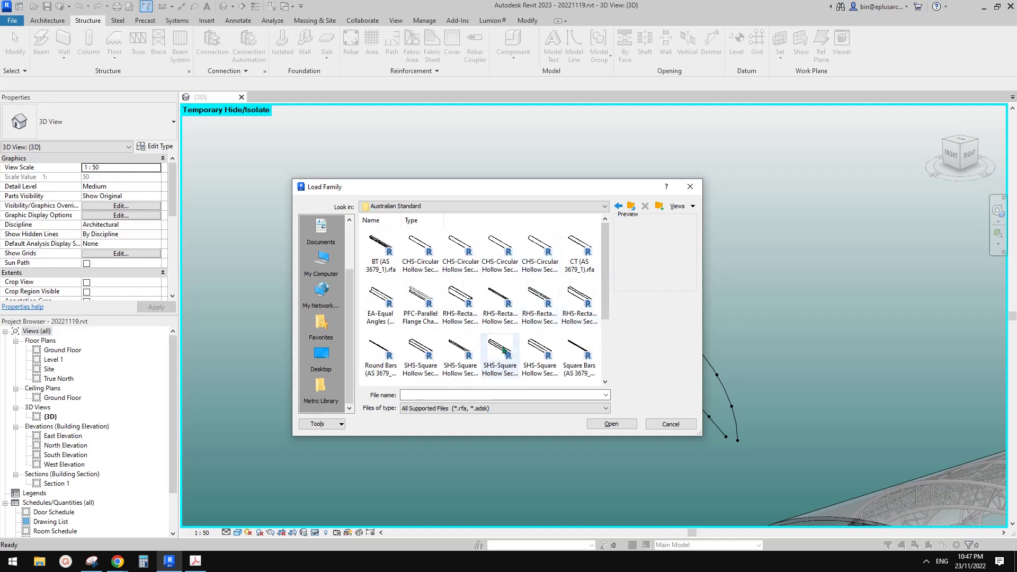
{"action": "left_click", "coordinate": [427, 349]}
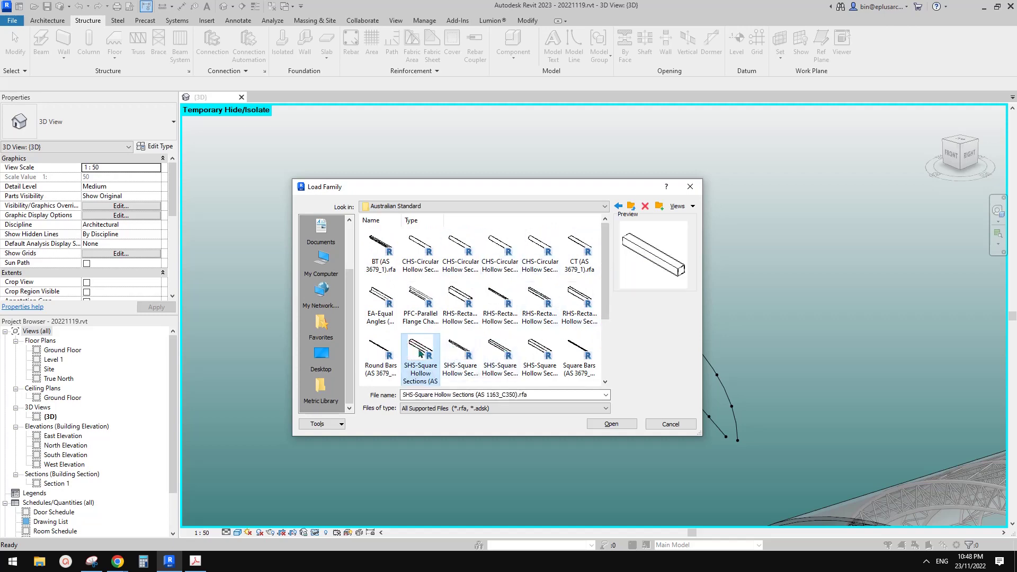
{"action": "double_click", "coordinate": [420, 350]}
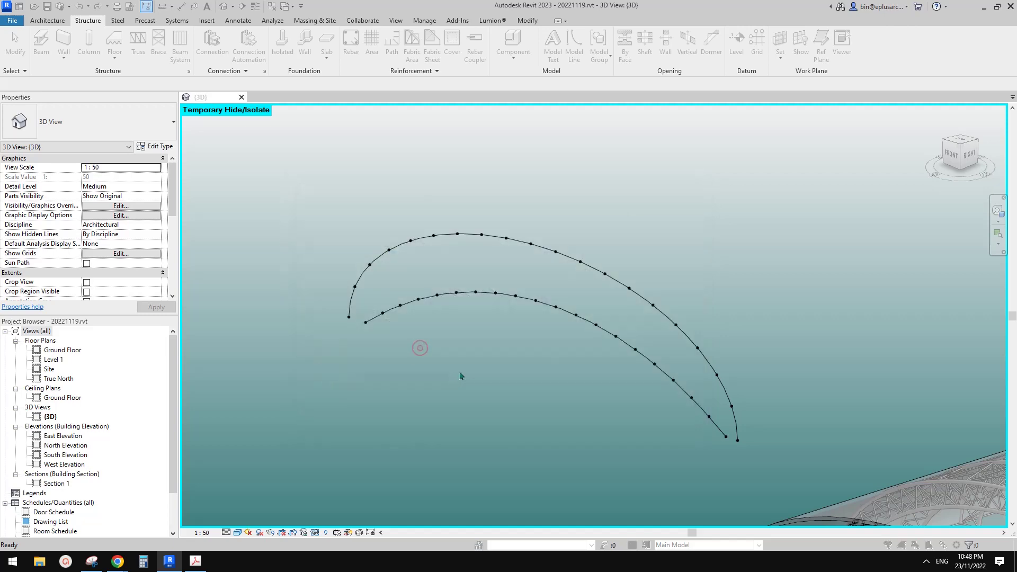
{"action": "scroll", "coordinate": [482, 310], "scroll_direction": "down", "scroll_amount": 8}
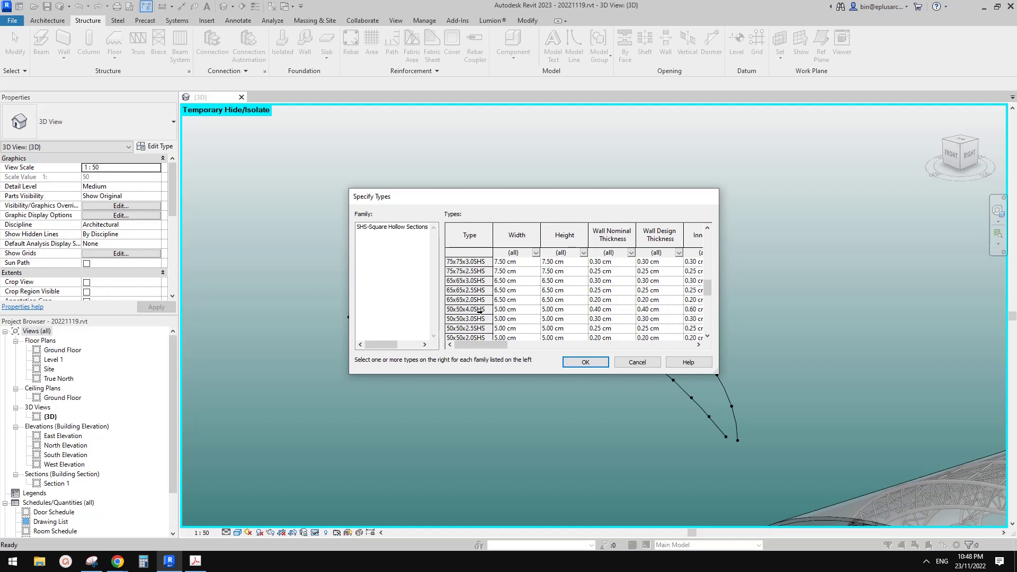
{"action": "left_click", "coordinate": [460, 311]}
{"action": "left_click", "coordinate": [570, 363]}
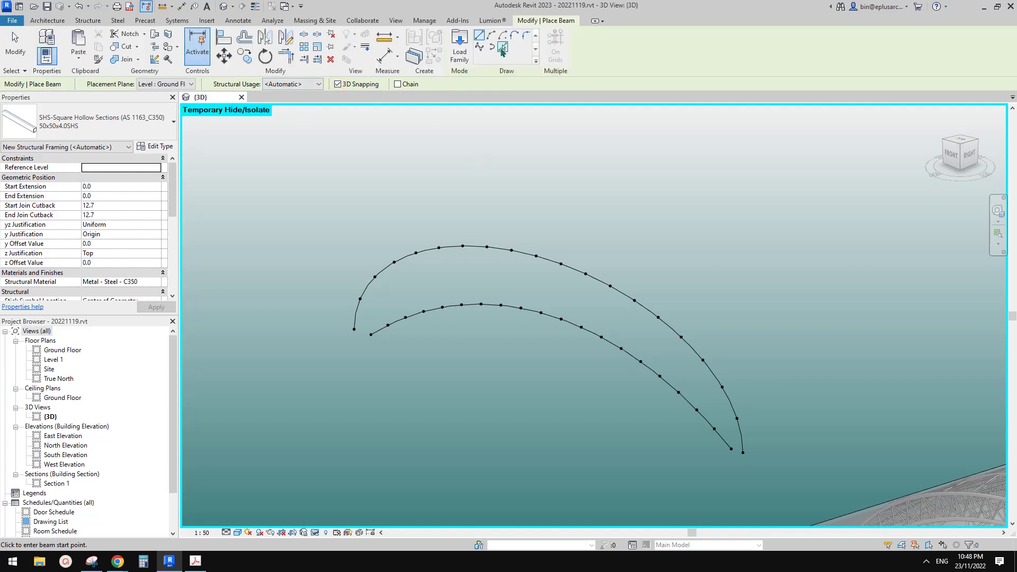
Step: Place 50x50x4.0SHS beams along the mass's upper and lower arcs by picking the lines
{"action": "left_click", "coordinate": [608, 295]}
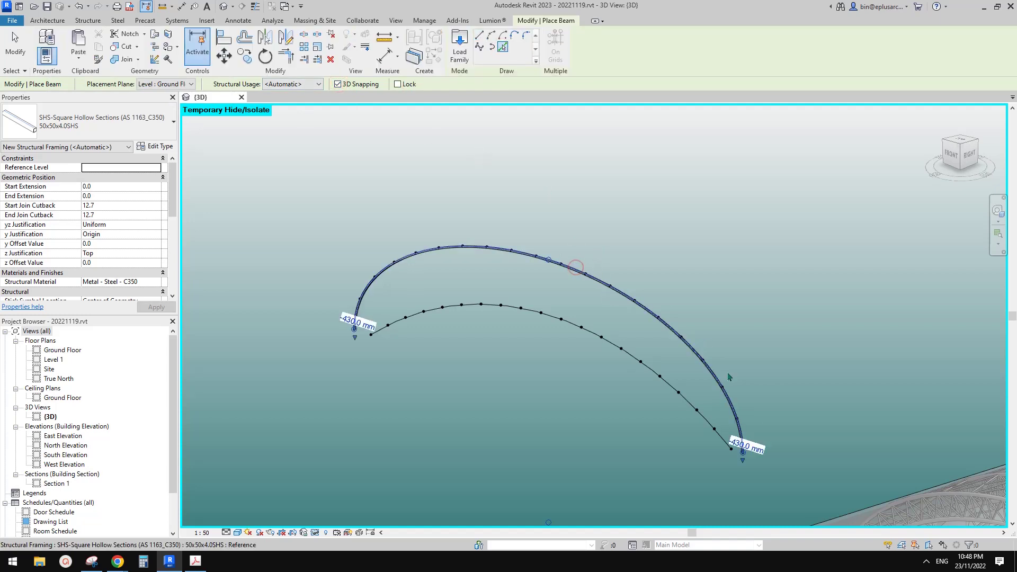
{"action": "scroll", "coordinate": [471, 279], "scroll_direction": "up", "scroll_amount": 5}
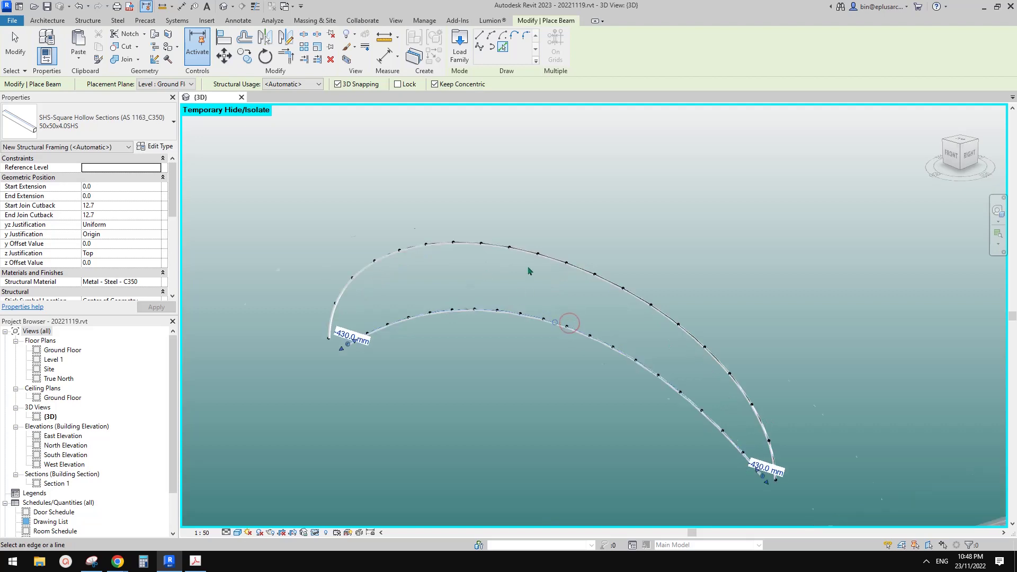
Step: End the beam placement along the mass's two arcs
{"action": "scroll", "coordinate": [592, 255], "scroll_direction": "down", "scroll_amount": 4}
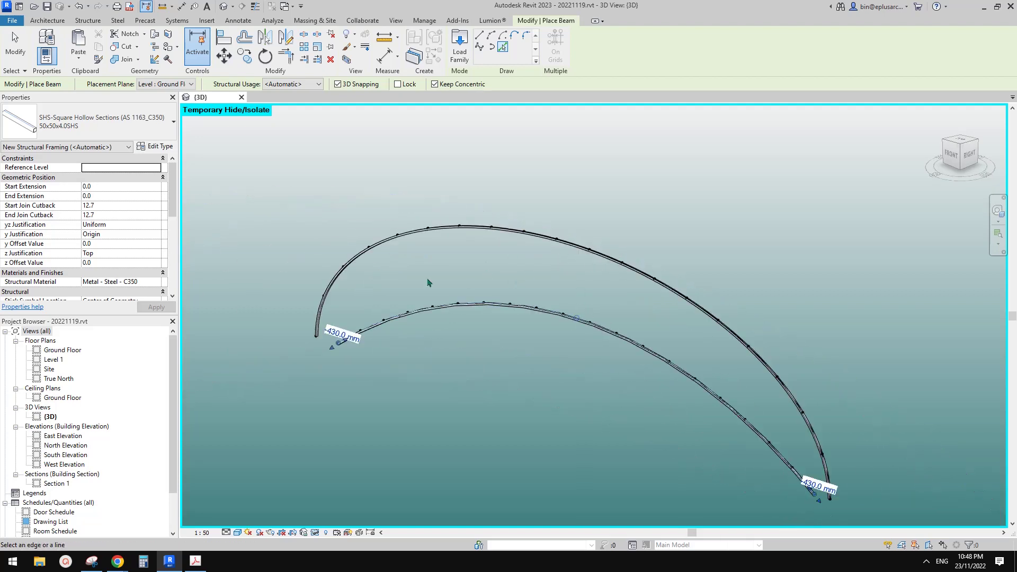
{"action": "left_click", "coordinate": [658, 366]}
{"action": "key", "text": "Escape"}
{"action": "key", "text": "Escape"}
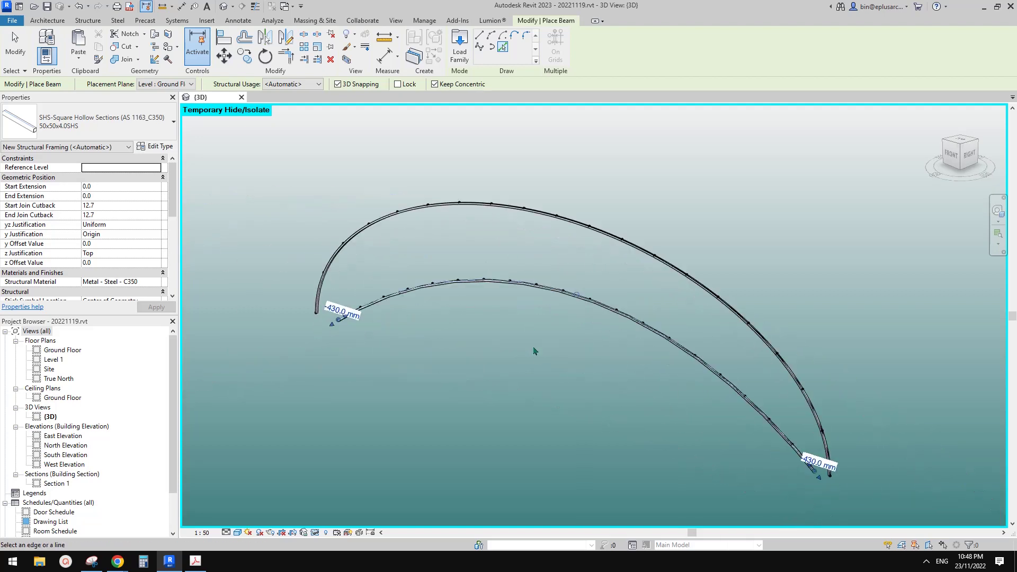
{"action": "middle_click_drag", "start_coordinate": [549, 352], "coordinate": [595, 321], "text": "shift"}
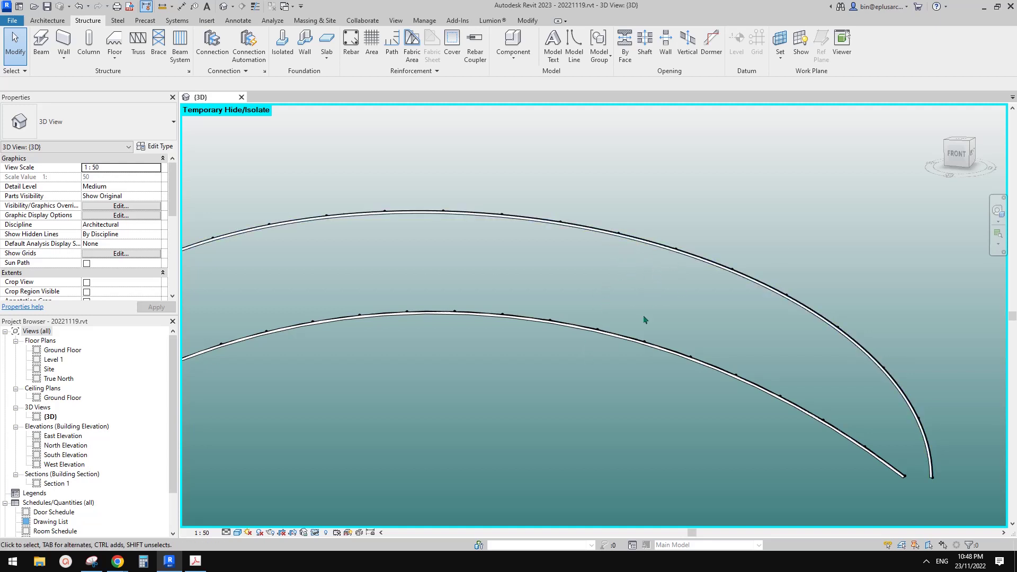
{"action": "middle_click_drag", "start_coordinate": [635, 283], "coordinate": [638, 286]}
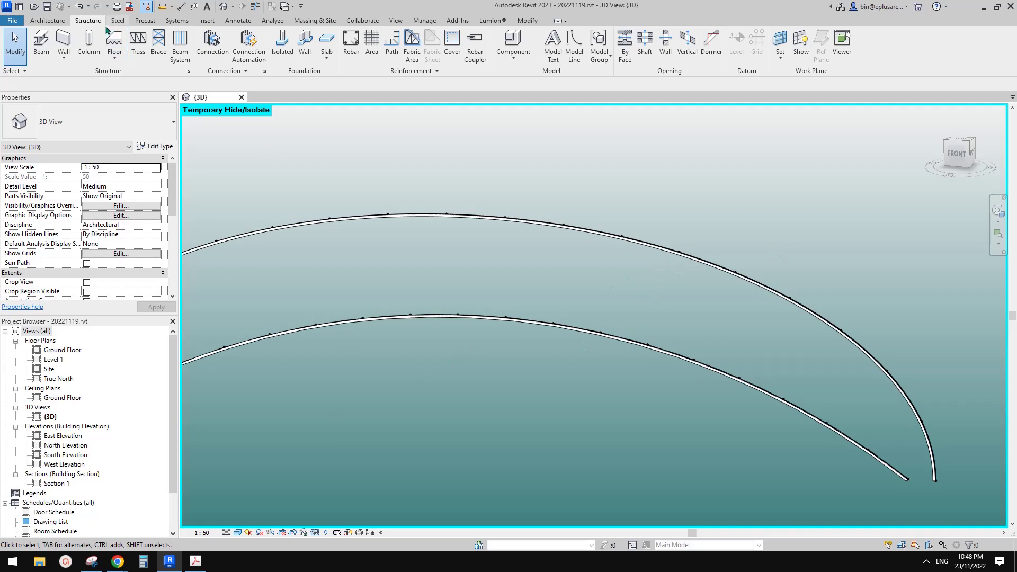
Step: Try a straight 50x50x4.0SHS beam from the lower arc beam to the upper one, and delete it
{"action": "left_click", "coordinate": [40, 42]}
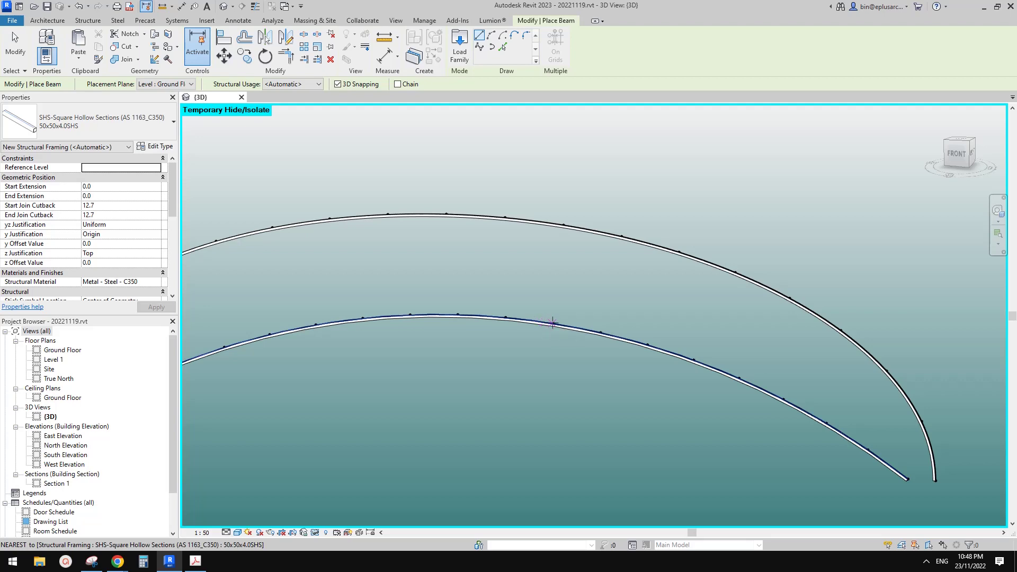
{"action": "left_click", "coordinate": [552, 321]}
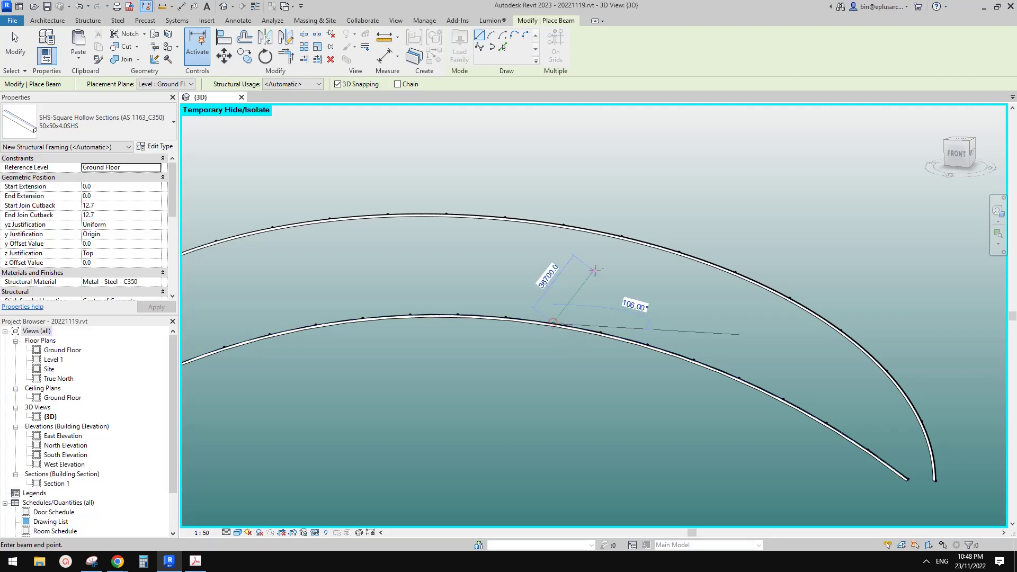
{"action": "left_click", "coordinate": [617, 240]}
{"action": "key", "text": "Escape"}
{"action": "key", "text": "Escape"}
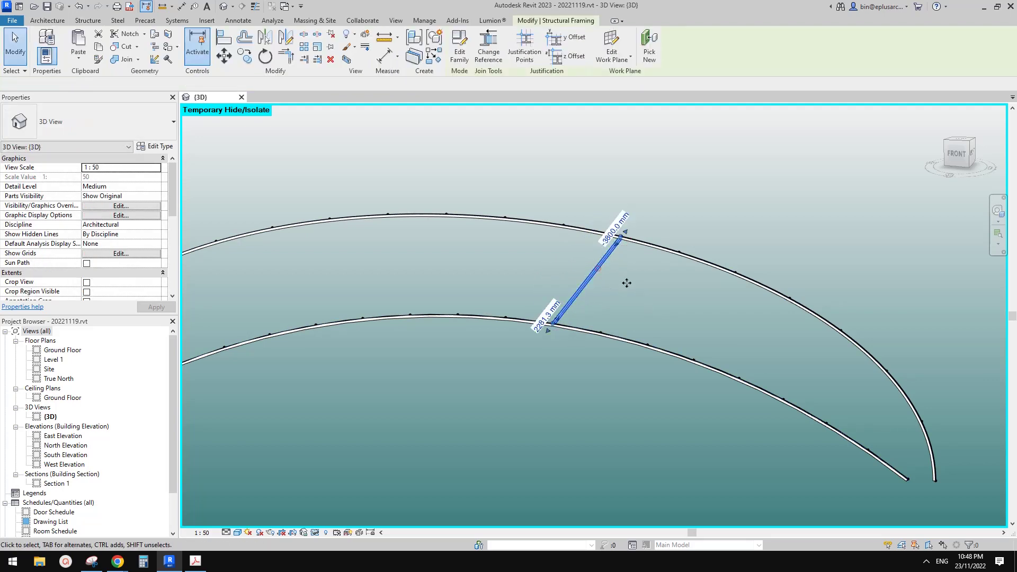
{"action": "middle_click_drag", "start_coordinate": [626, 283], "coordinate": [579, 323], "text": "shift"}
{"action": "middle_click_drag", "start_coordinate": [791, 312], "coordinate": [699, 302]}
{"action": "key", "text": "Delete"}
Step: Examine the two arc beams alongside the existing roof trusses from several angles
{"action": "middle_click_drag", "start_coordinate": [330, 360], "coordinate": [439, 351]}
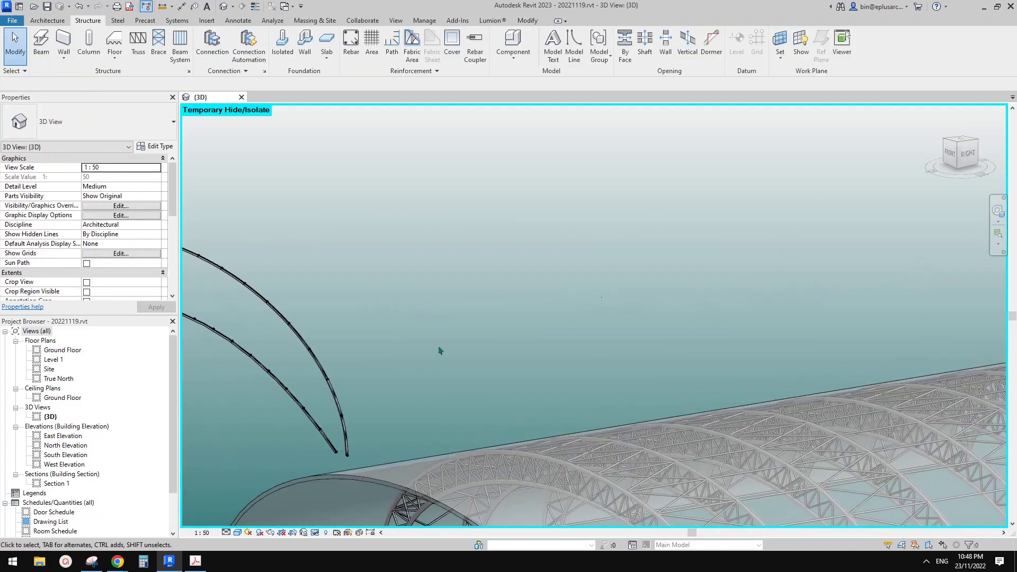
{"action": "left_click", "coordinate": [320, 366]}
{"action": "middle_click_drag", "start_coordinate": [311, 374], "coordinate": [479, 361]}
{"action": "middle_click_drag", "start_coordinate": [479, 361], "coordinate": [519, 351], "text": "shift"}
{"action": "left_click", "coordinate": [535, 311]}
{"action": "scroll", "coordinate": [511, 305], "scroll_direction": "up", "scroll_amount": 2}
{"action": "middle_click_drag", "start_coordinate": [511, 305], "coordinate": [603, 322]}
{"action": "scroll", "coordinate": [464, 268], "scroll_direction": "up", "scroll_amount": 1}
{"action": "middle_click_drag", "start_coordinate": [464, 268], "coordinate": [488, 286]}
{"action": "scroll", "coordinate": [608, 306], "scroll_direction": "down", "scroll_amount": 2}
{"action": "middle_click_drag", "start_coordinate": [608, 306], "coordinate": [404, 250]}
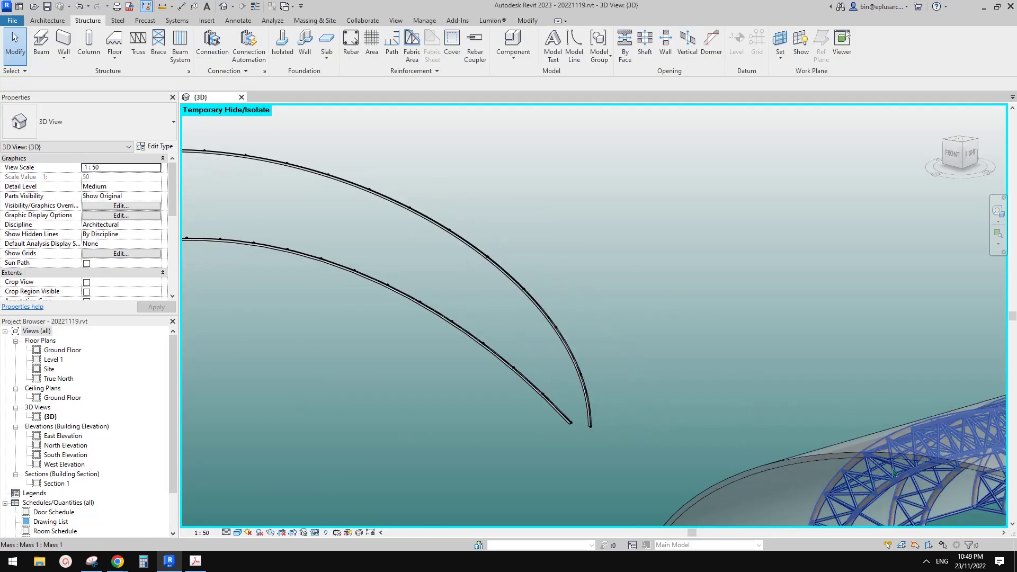
{"action": "middle_click_drag", "start_coordinate": [492, 254], "coordinate": [321, 175], "text": "shift"}
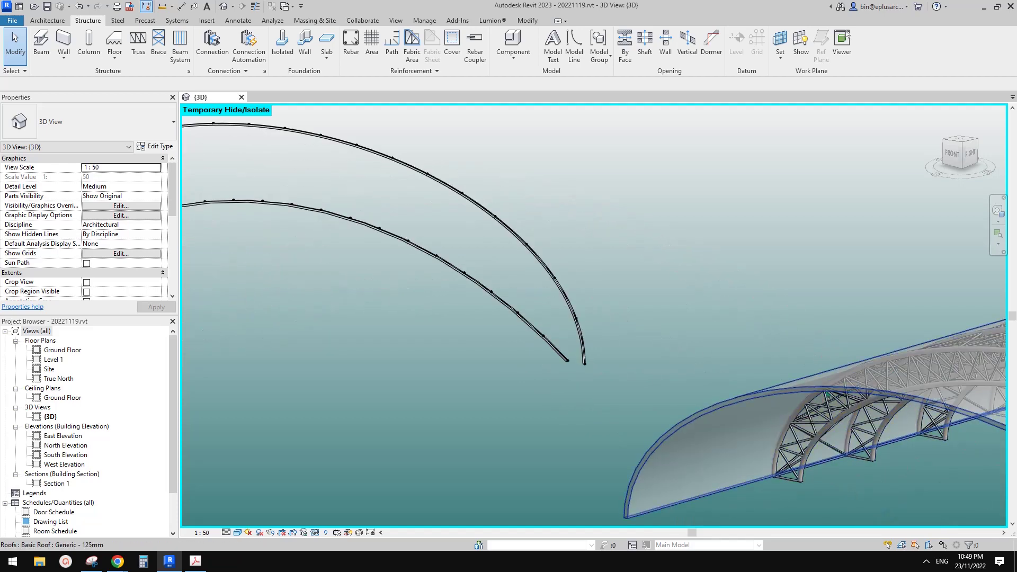
{"action": "middle_click_drag", "start_coordinate": [544, 323], "coordinate": [670, 390]}
{"action": "middle_click_drag", "start_coordinate": [574, 304], "coordinate": [431, 259]}
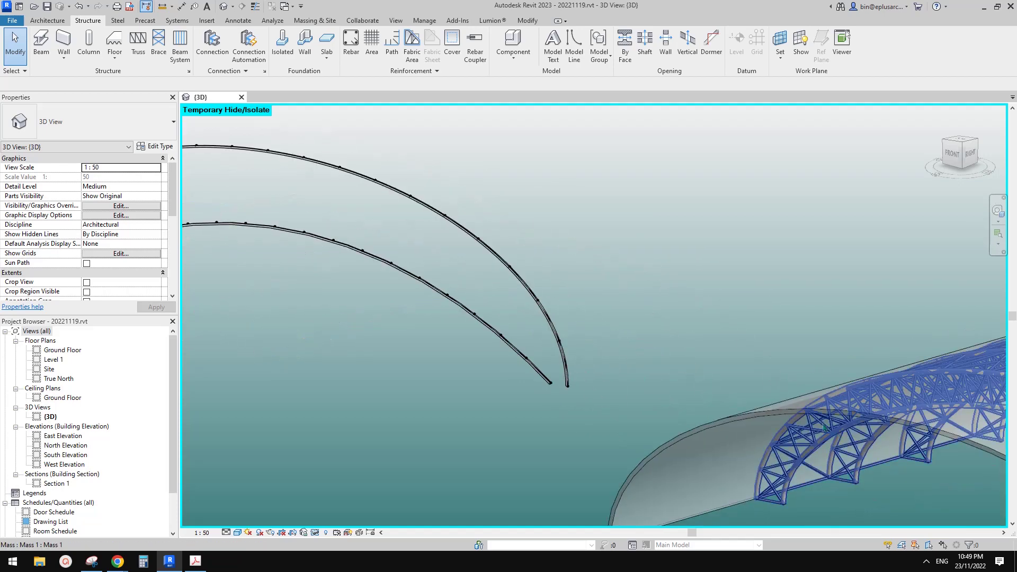
{"action": "middle_click_drag", "start_coordinate": [605, 320], "coordinate": [492, 261], "text": "shift"}
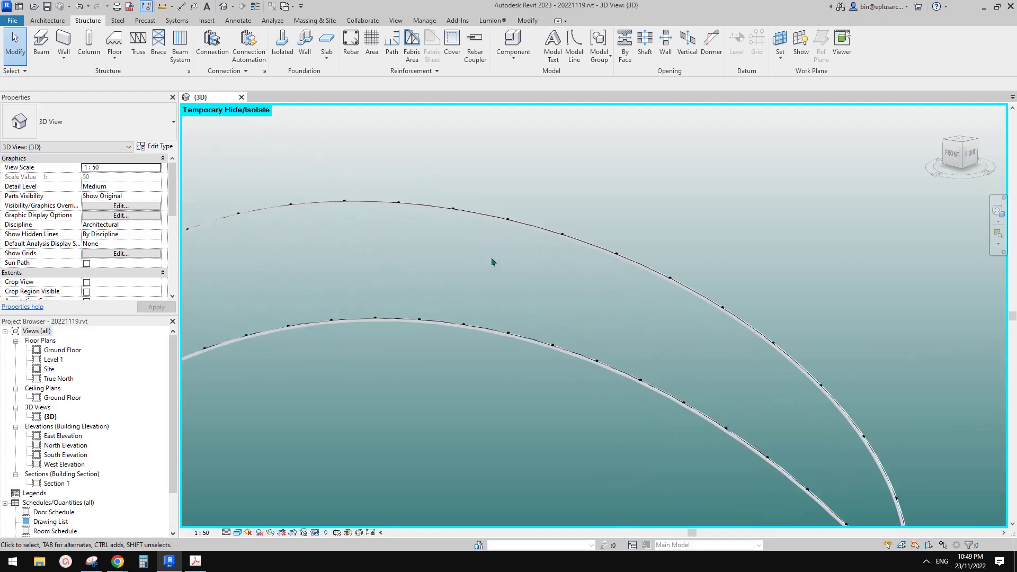
Step: Create a new family from the adaptive generic model template
{"action": "left_click", "coordinate": [13, 20]}
{"action": "mouse_move", "coordinate": [62, 62]}
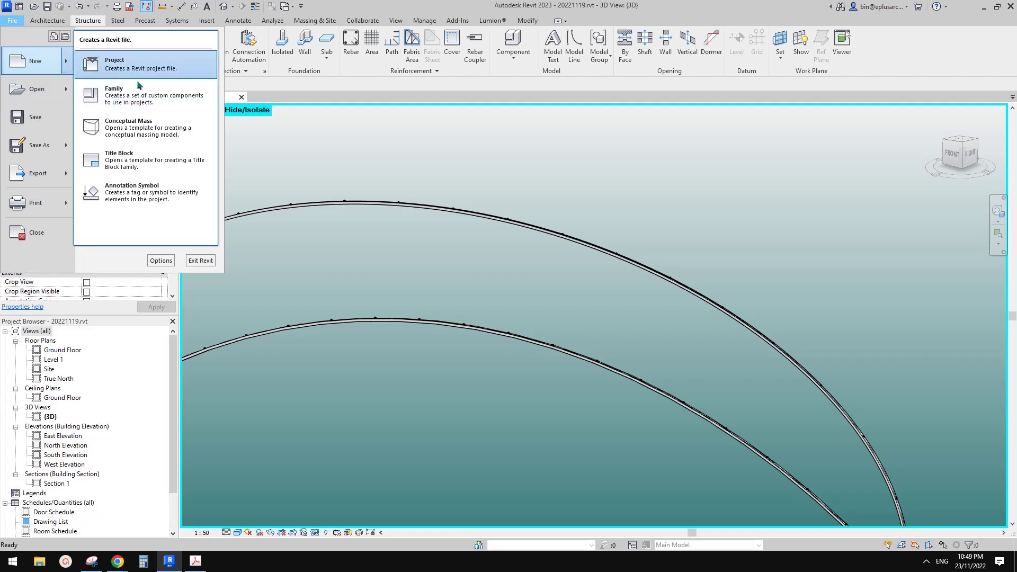
{"action": "left_click", "coordinate": [139, 85]}
{"action": "left_click_drag", "start_coordinate": [509, 123], "coordinate": [507, 196]}
{"action": "scroll", "coordinate": [385, 223], "scroll_direction": "down", "scroll_amount": 2}
{"action": "scroll", "coordinate": [360, 225], "scroll_direction": "up", "scroll_amount": 3}
{"action": "double_click", "coordinate": [350, 160]}
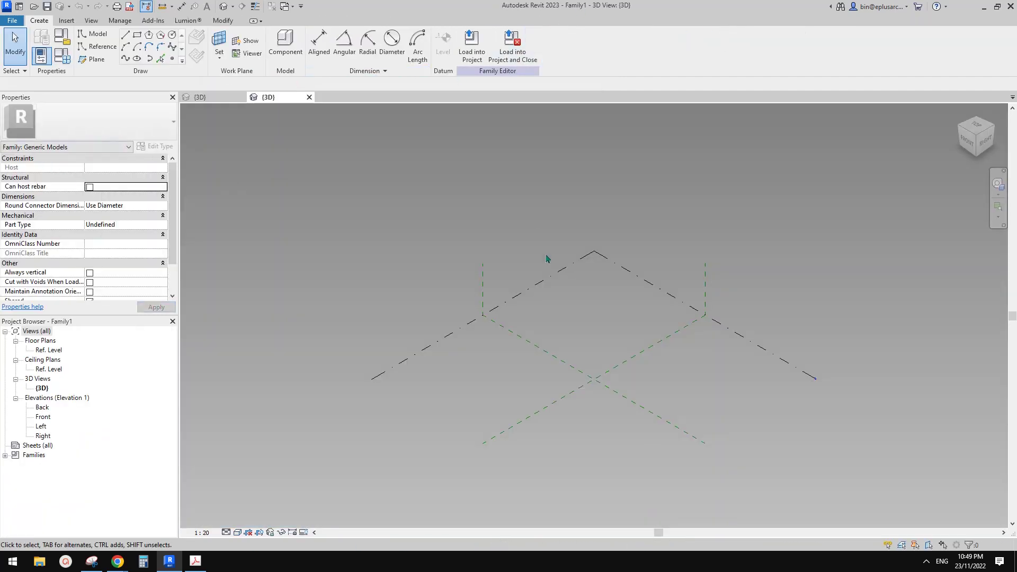
Step: Place two reference points on the reference level, join them with a spline through points, and check the line's properties
{"action": "middle_click_drag", "start_coordinate": [547, 257], "coordinate": [504, 248]}
{"action": "left_click", "coordinate": [173, 59]}
{"action": "left_click", "coordinate": [533, 340]}
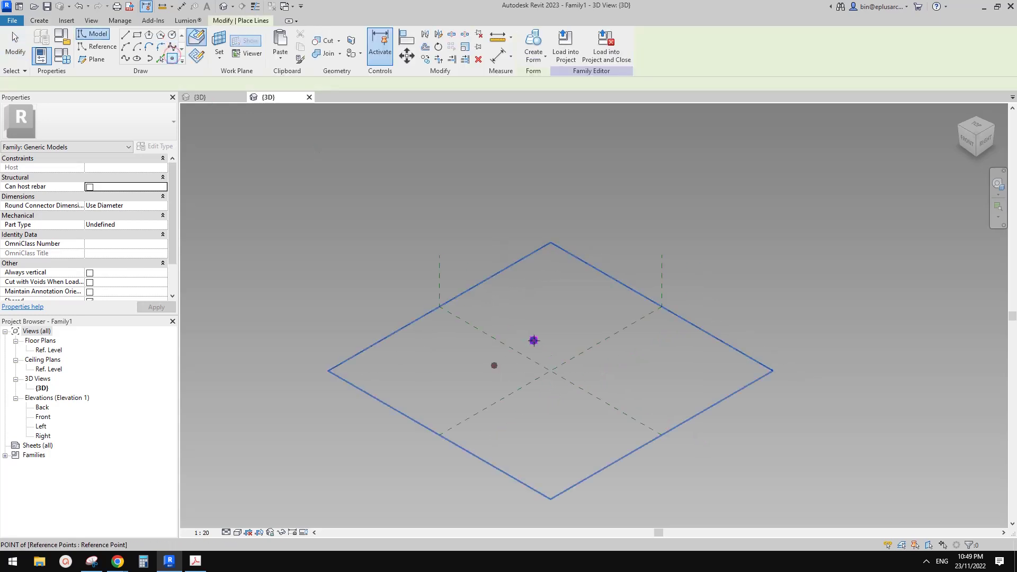
{"action": "left_click", "coordinate": [494, 366]}
{"action": "key", "text": "Escape"}
{"action": "left_click_drag", "start_coordinate": [363, 277], "coordinate": [576, 388]}
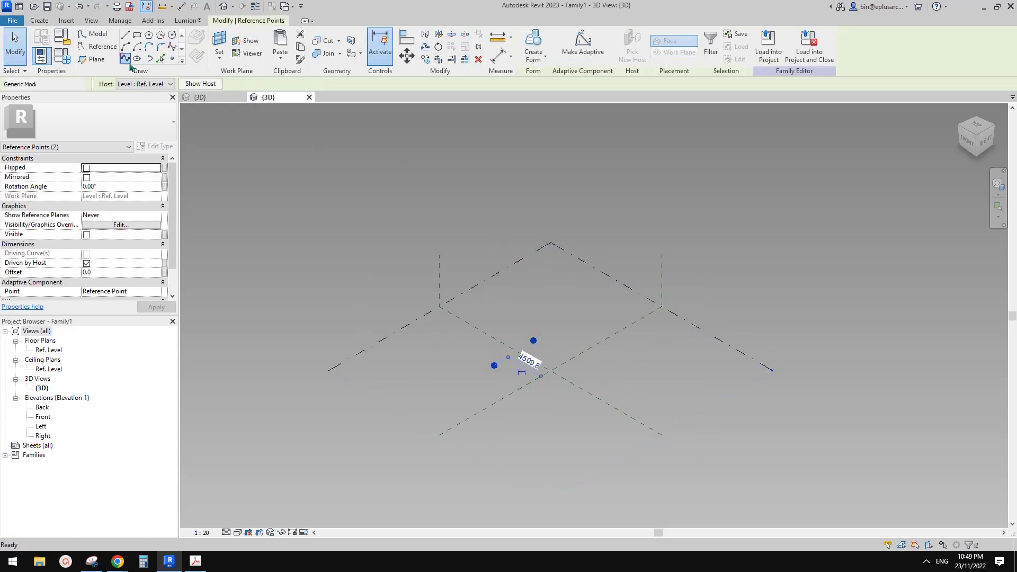
{"action": "left_click", "coordinate": [126, 59]}
{"action": "scroll", "coordinate": [531, 375], "scroll_direction": "up", "scroll_amount": 3}
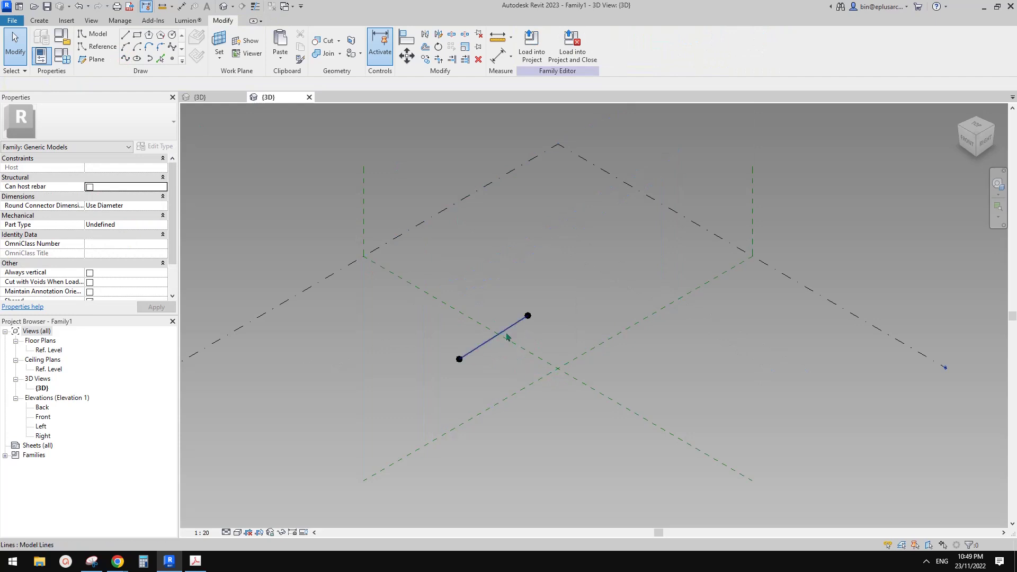
{"action": "left_click", "coordinate": [491, 342]}
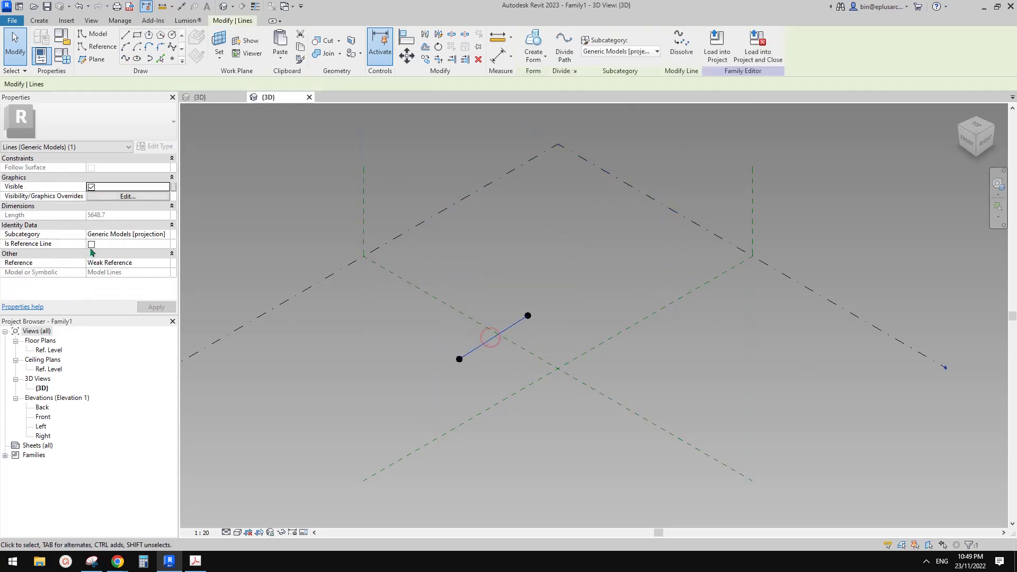
{"action": "left_click", "coordinate": [523, 360]}
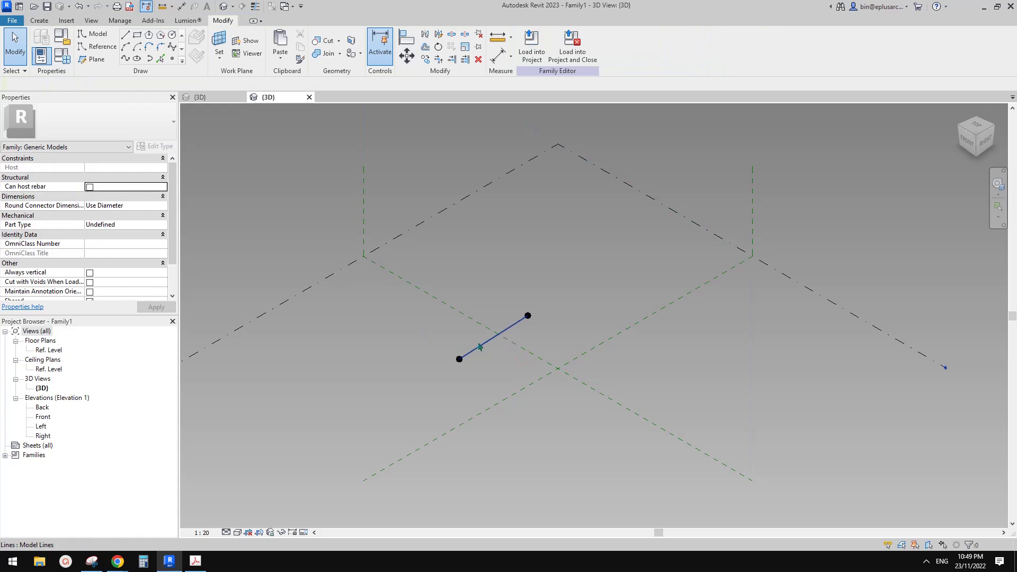
Step: Make the line's two end reference points adaptive
{"action": "middle_click_drag", "start_coordinate": [440, 341], "coordinate": [441, 344]}
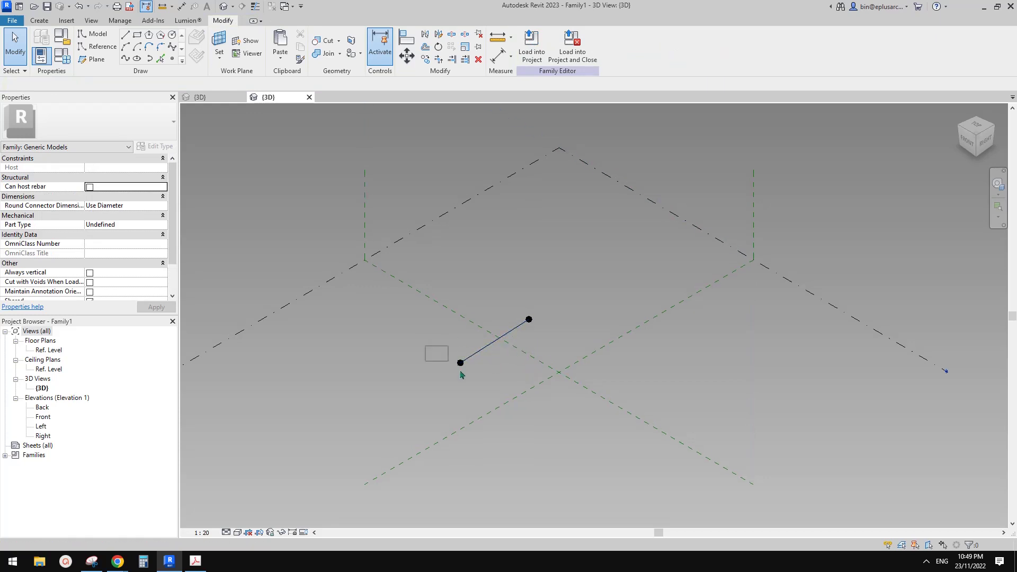
{"action": "left_click_drag", "start_coordinate": [460, 372], "coordinate": [469, 378]}
{"action": "left_click_drag", "start_coordinate": [517, 299], "coordinate": [550, 344], "text": "ctrl"}
{"action": "left_click", "coordinate": [582, 47]}
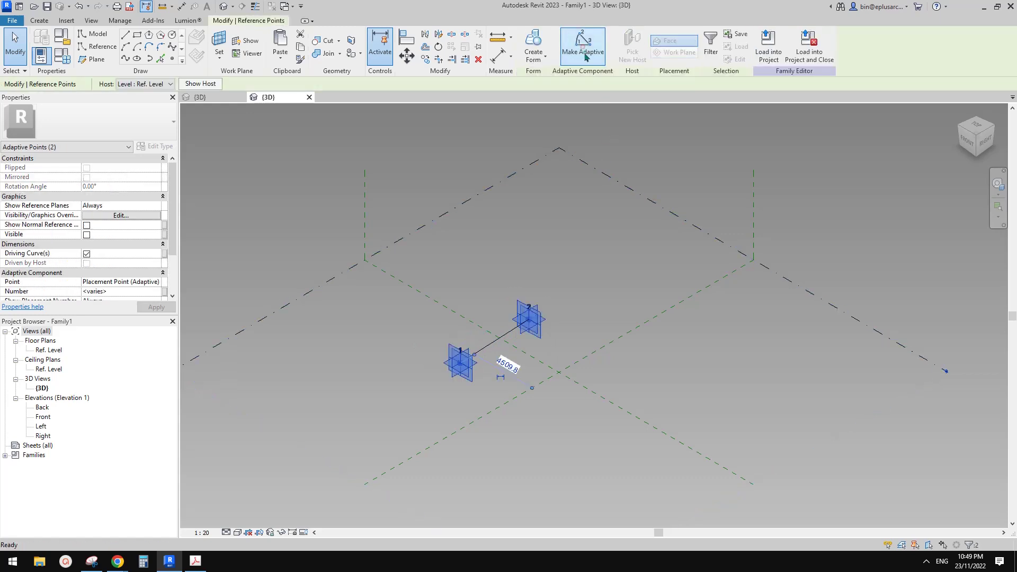
{"action": "left_click", "coordinate": [589, 310]}
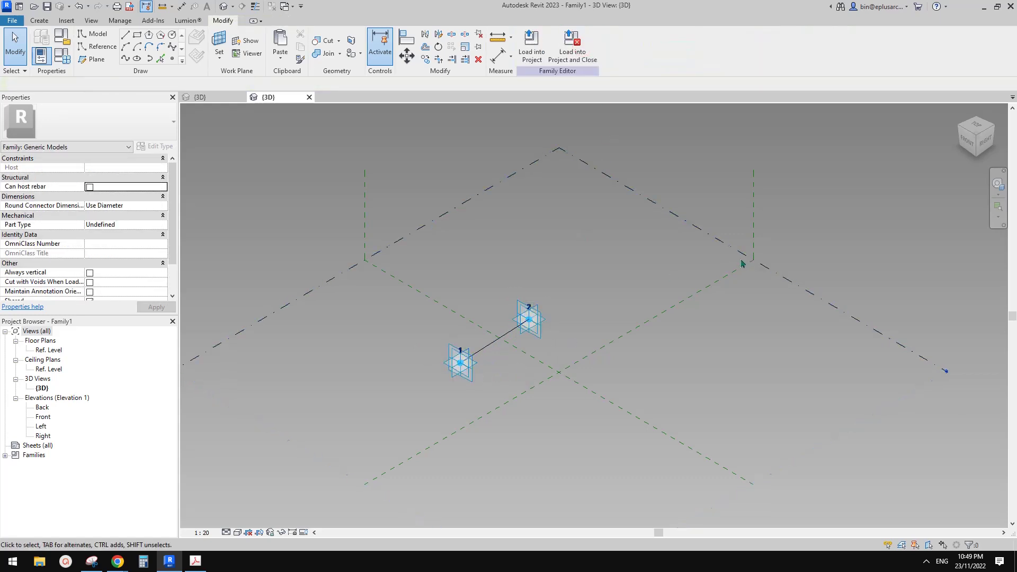
Step: Load the adaptive line family into the 20221119.rvt project and leave its placement without placing an instance
{"action": "scroll", "coordinate": [566, 262], "scroll_direction": "up", "scroll_amount": 1}
{"action": "left_click", "coordinate": [531, 46]}
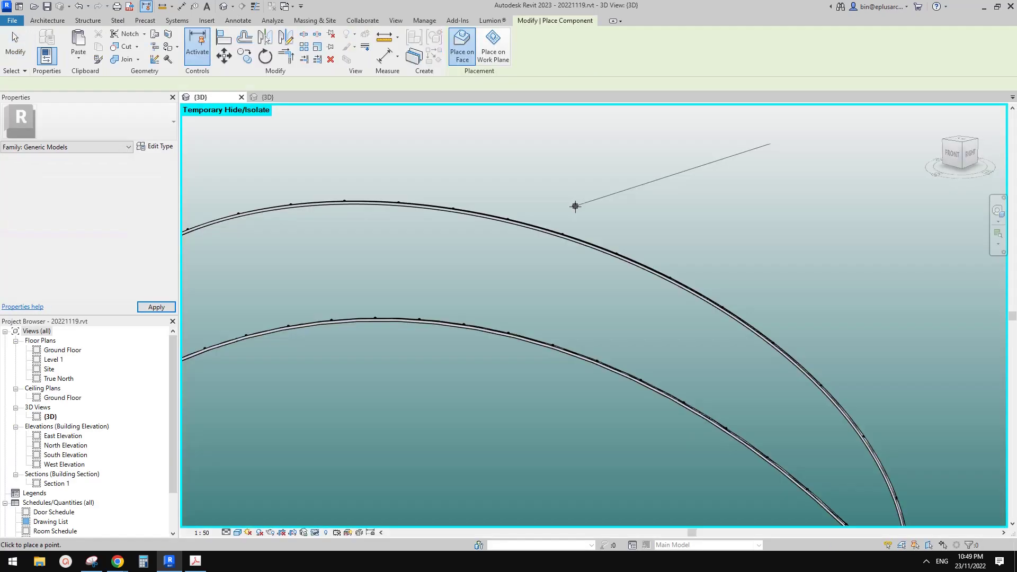
{"action": "middle_click_drag", "start_coordinate": [521, 284], "coordinate": [551, 274]}
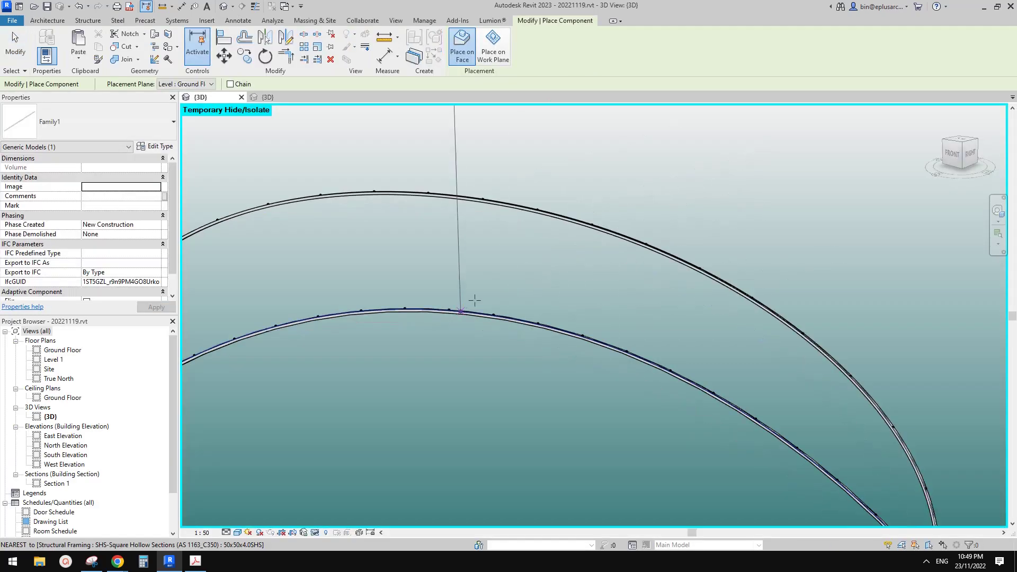
{"action": "scroll", "coordinate": [599, 236], "scroll_direction": "down", "scroll_amount": 5}
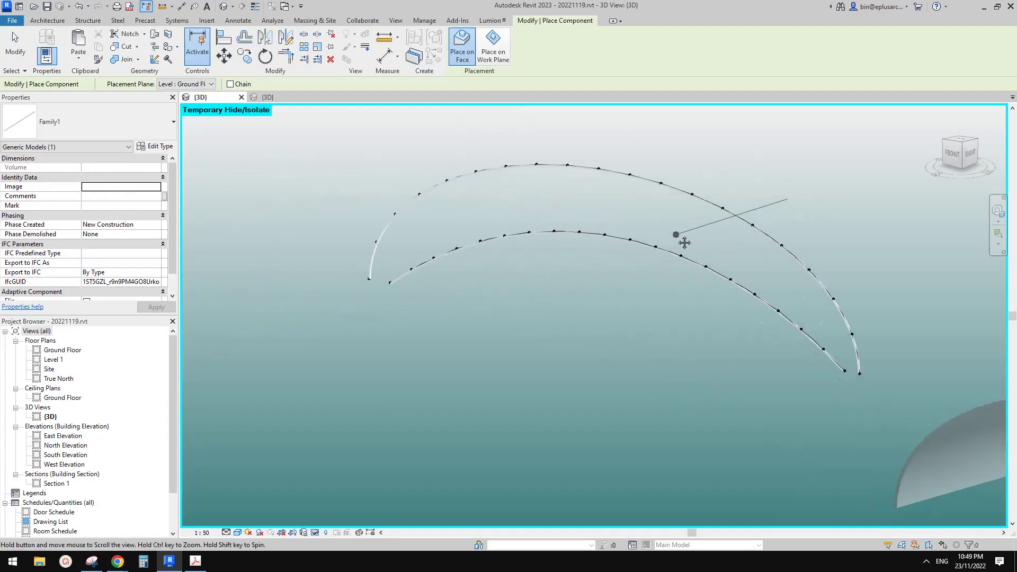
{"action": "key", "text": "Escape"}
{"action": "key", "text": "Escape"}
Step: Temporarily hide the upper and lower arc beams so only the mass's divided arcs and their points show
{"action": "scroll", "coordinate": [624, 242], "scroll_direction": "up", "scroll_amount": 5}
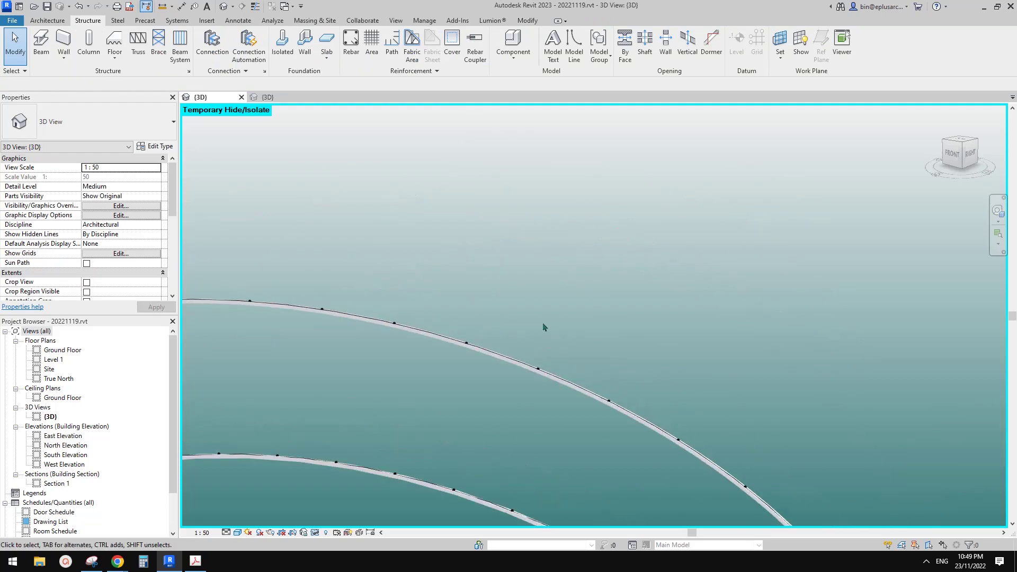
{"action": "left_click", "coordinate": [565, 246]}
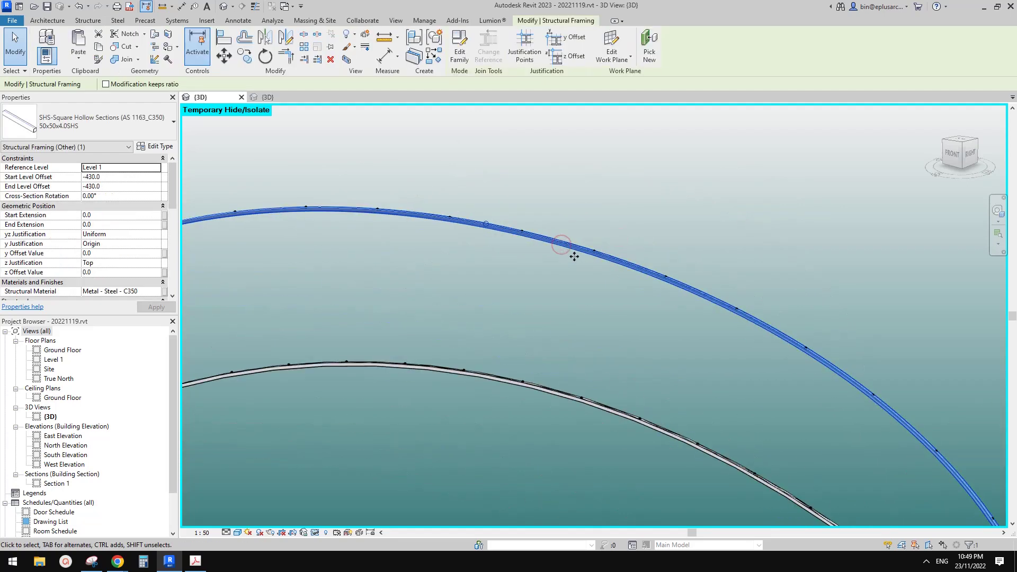
{"action": "key", "text": "h"}
{"action": "left_click", "coordinate": [512, 384]}
{"action": "key", "text": "h"}
{"action": "key", "text": "h"}
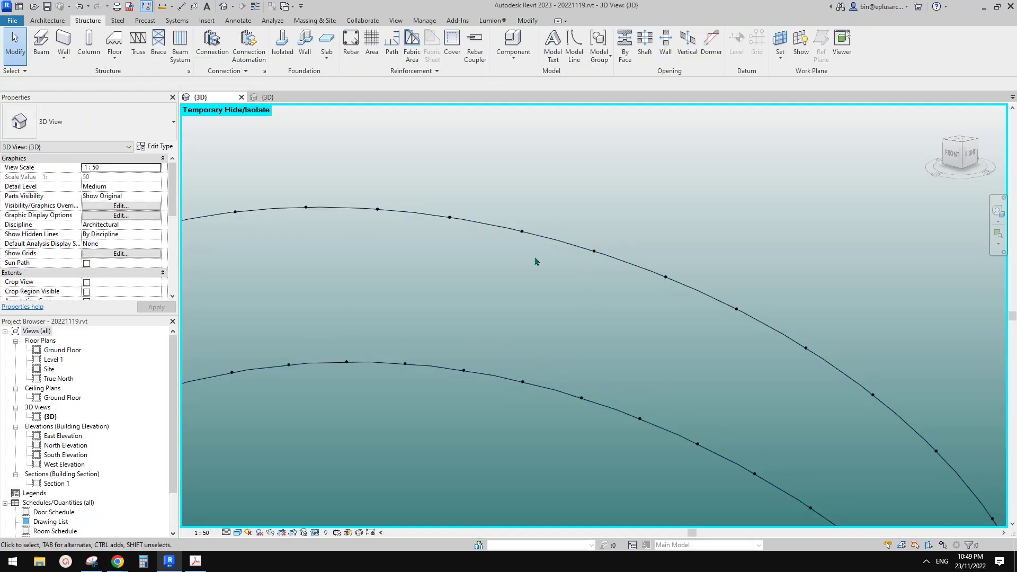
Step: Place a first Family1 line component between matching division points of the lower and upper arcs, one division in from their near ends
{"action": "middle_click_drag", "start_coordinate": [506, 262], "coordinate": [579, 257]}
{"action": "scroll", "coordinate": [434, 264], "scroll_direction": "up", "scroll_amount": 1}
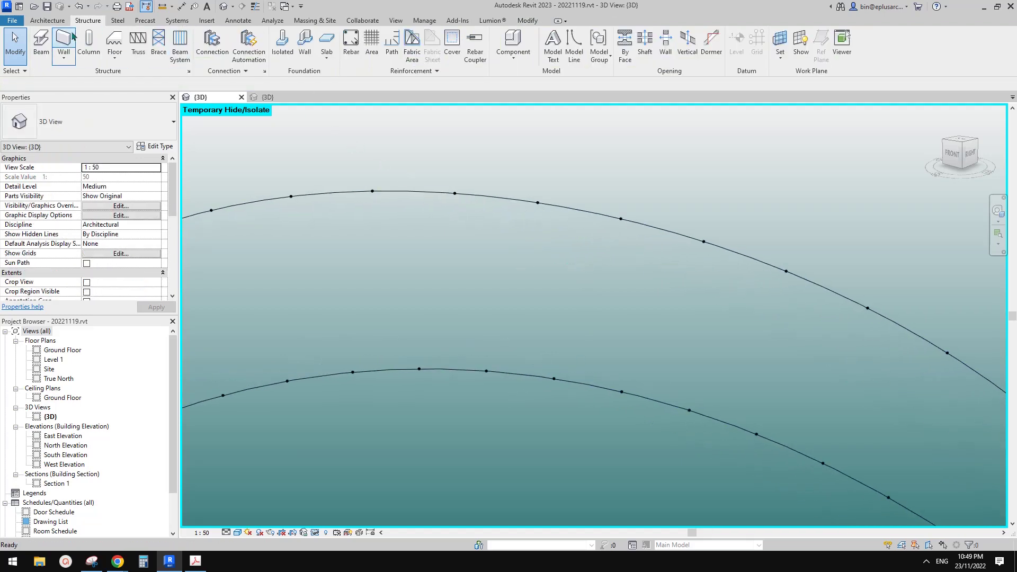
{"action": "left_click", "coordinate": [48, 20]}
{"action": "left_click", "coordinate": [125, 42]}
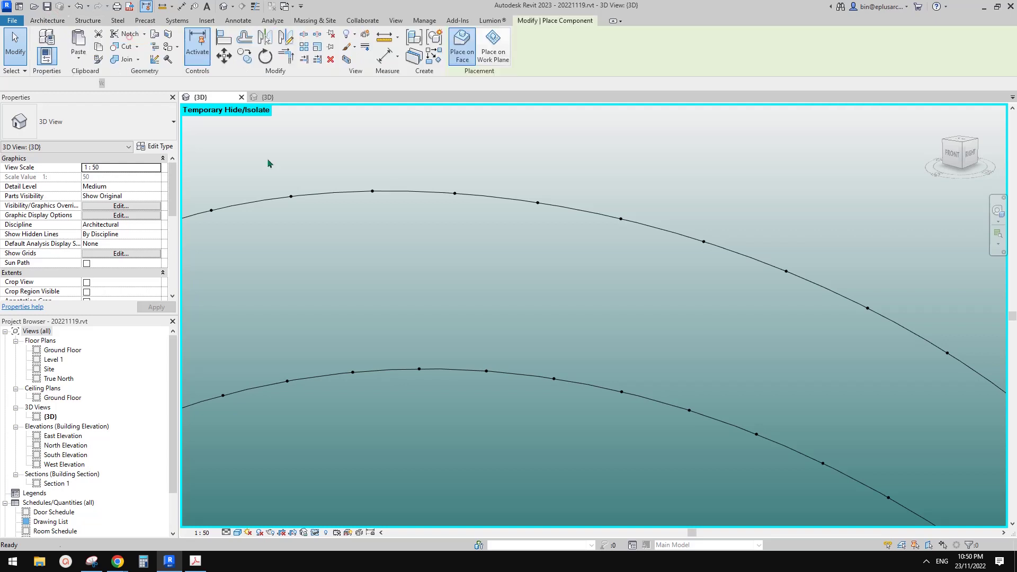
{"action": "scroll", "coordinate": [538, 305], "scroll_direction": "down", "scroll_amount": 2}
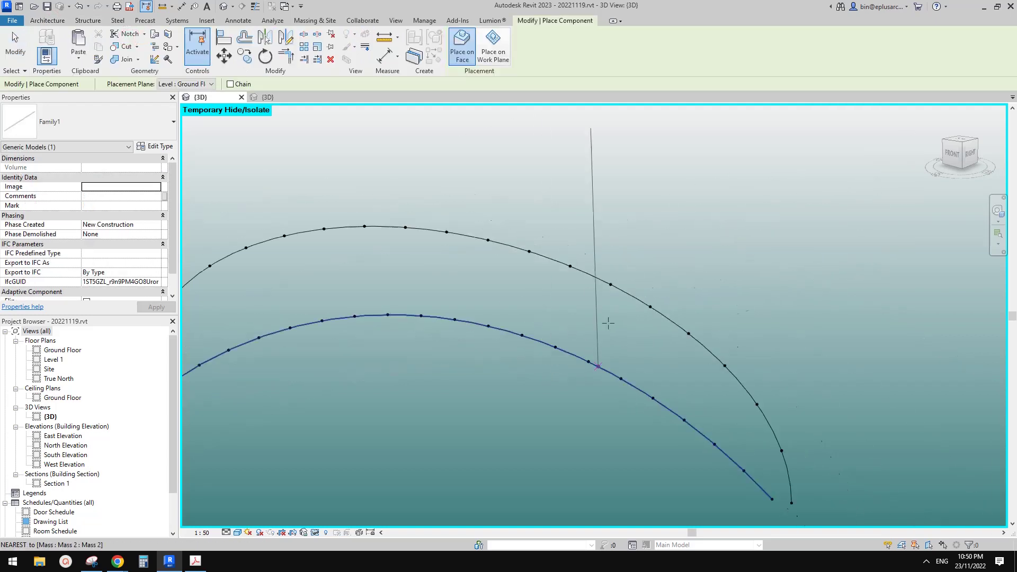
{"action": "scroll", "coordinate": [538, 305], "scroll_direction": "down", "scroll_amount": 2}
{"action": "middle_click_drag", "start_coordinate": [603, 361], "coordinate": [616, 325]}
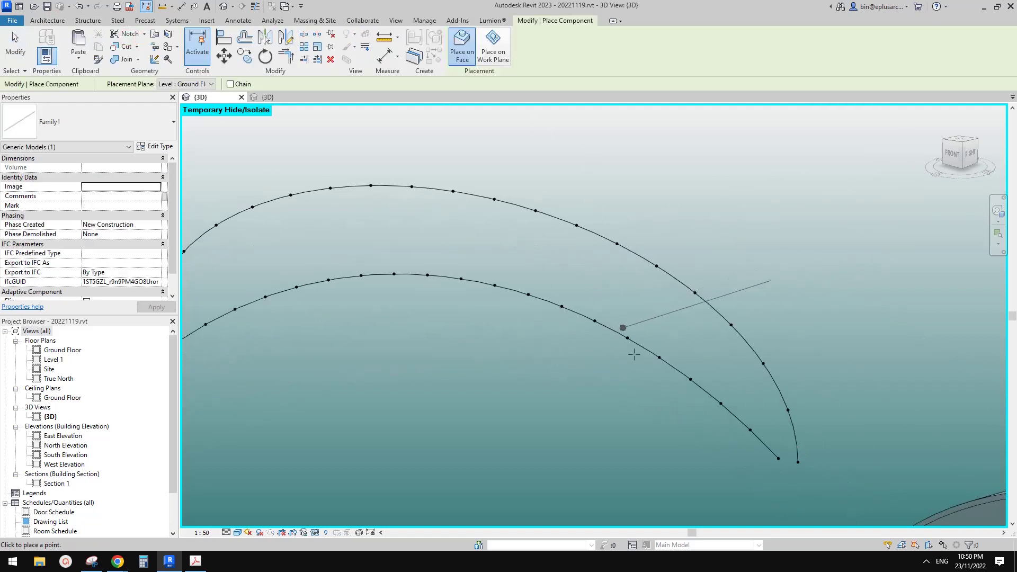
{"action": "scroll", "coordinate": [771, 420], "scroll_direction": "up", "scroll_amount": 2}
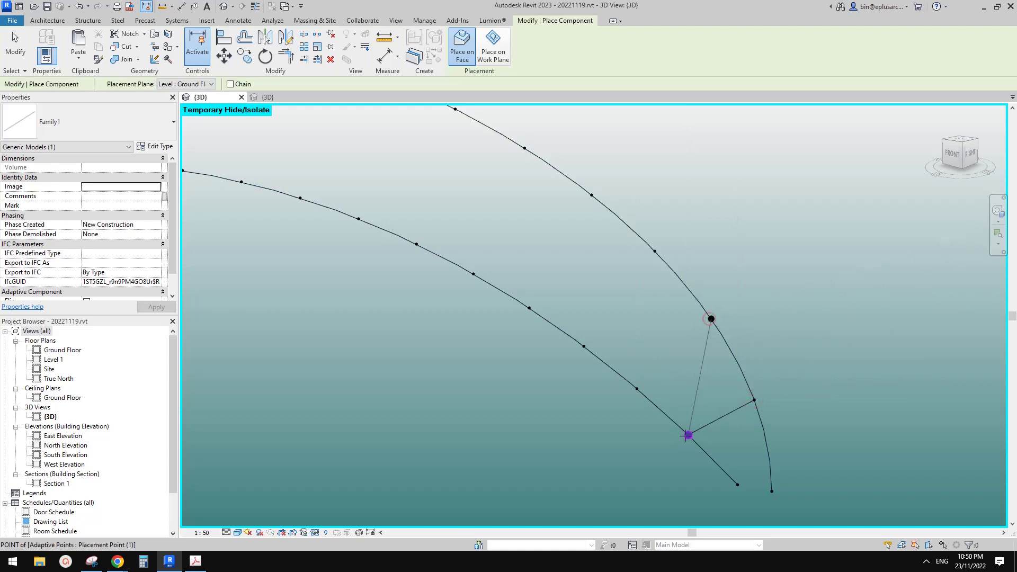
Step: Complete the adjacent truss bay with two crossing Family1 diagonals and a second connecting line between the arcs' division points
{"action": "left_click", "coordinate": [687, 436]}
{"action": "left_click", "coordinate": [636, 389]}
{"action": "left_click", "coordinate": [754, 400]}
{"action": "left_click", "coordinate": [711, 318]}
{"action": "left_click", "coordinate": [636, 388]}
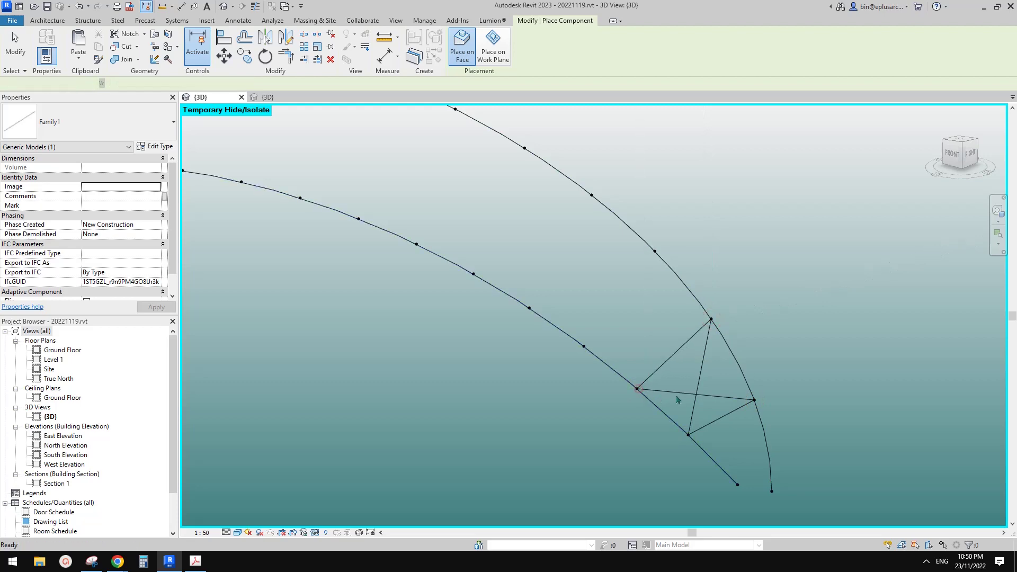
{"action": "key", "text": "Escape"}
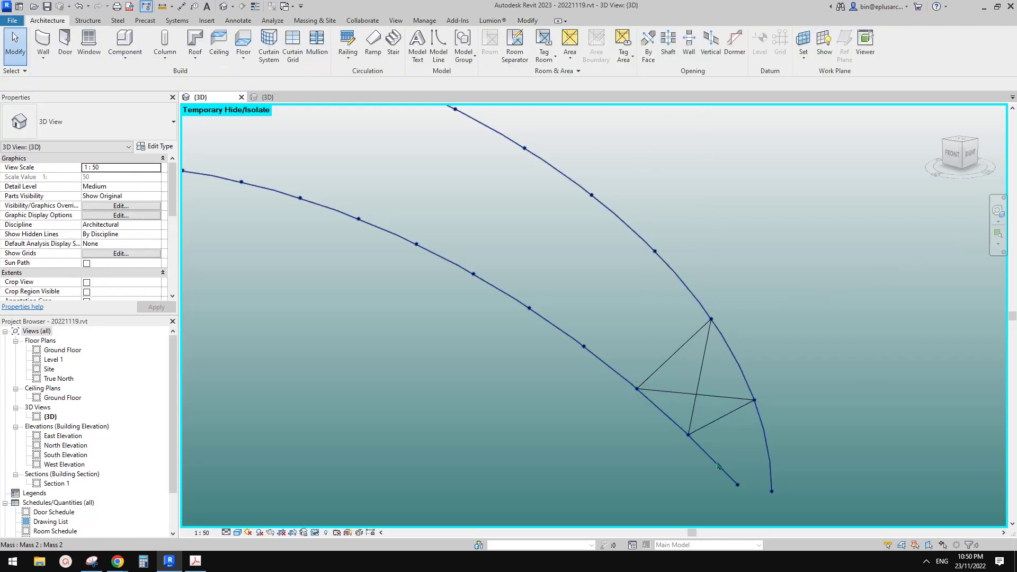
{"action": "left_click", "coordinate": [717, 465]}
{"action": "key", "text": "Escape"}
{"action": "left_click", "coordinate": [559, 330]}
{"action": "key", "text": "Escape"}
{"action": "scroll", "coordinate": [597, 307], "scroll_direction": "down", "scroll_amount": 2}
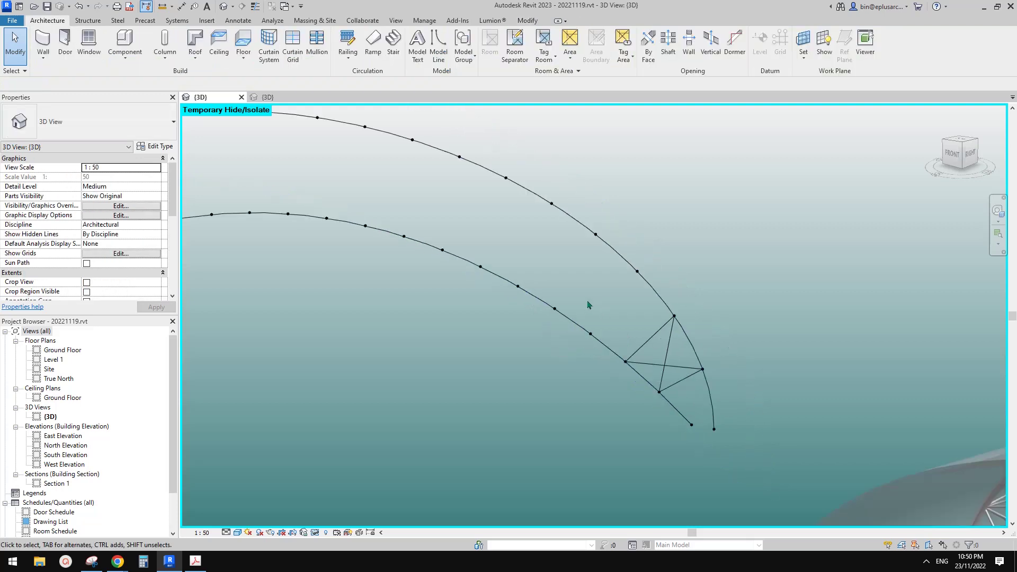
{"action": "middle_click_drag", "start_coordinate": [588, 302], "coordinate": [596, 324]}
{"action": "left_click", "coordinate": [617, 270]}
{"action": "key", "text": "Escape"}
{"action": "middle_click_drag", "start_coordinate": [618, 288], "coordinate": [617, 300]}
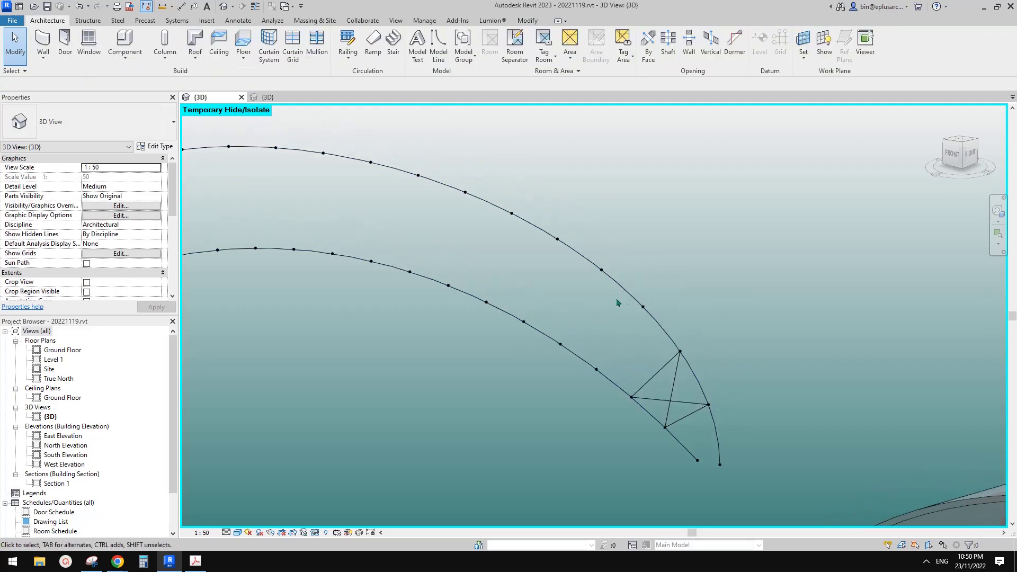
Step: Reset the view's temporary hide and undo that reset
{"action": "key", "text": "h"}
{"action": "key", "text": "r"}
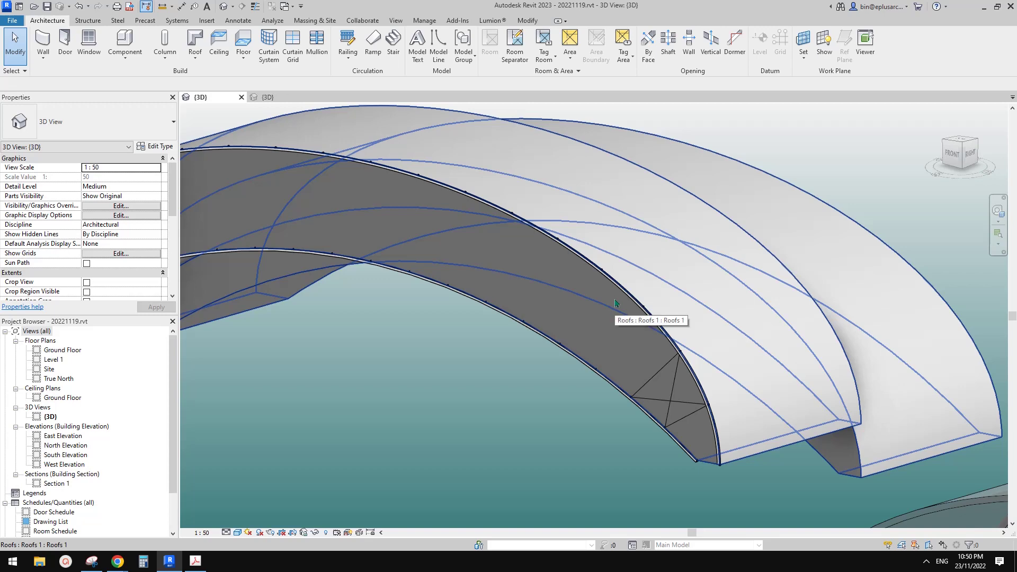
{"action": "key", "text": "ctrl+z"}
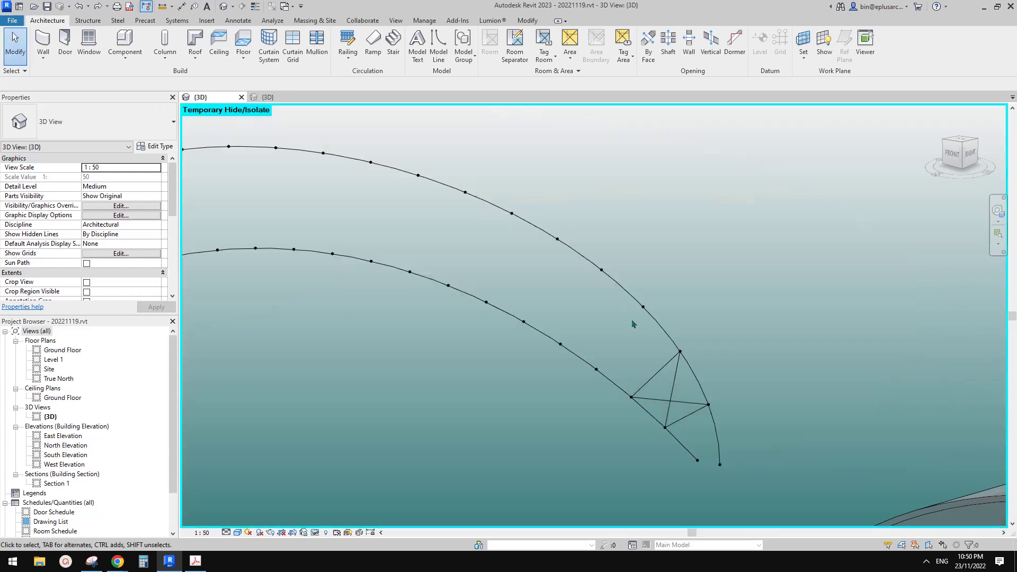
{"action": "scroll", "coordinate": [662, 350], "scroll_direction": "up", "scroll_amount": 1}
{"action": "middle_click_drag", "start_coordinate": [660, 349], "coordinate": [656, 351]}
{"action": "left_click", "coordinate": [638, 305]}
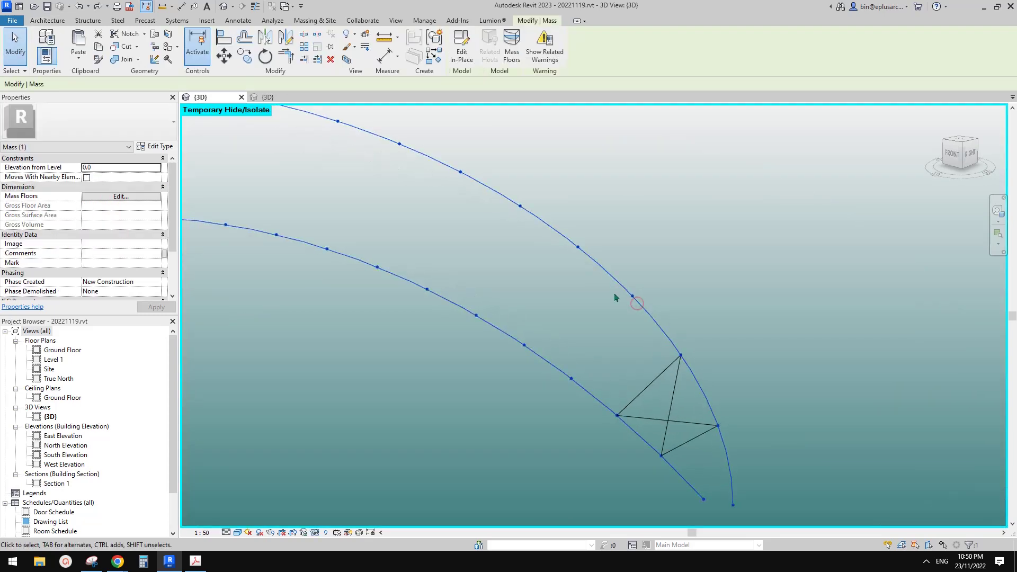
{"action": "middle_click_drag", "start_coordinate": [582, 306], "coordinate": [598, 318]}
{"action": "key", "text": "Escape"}
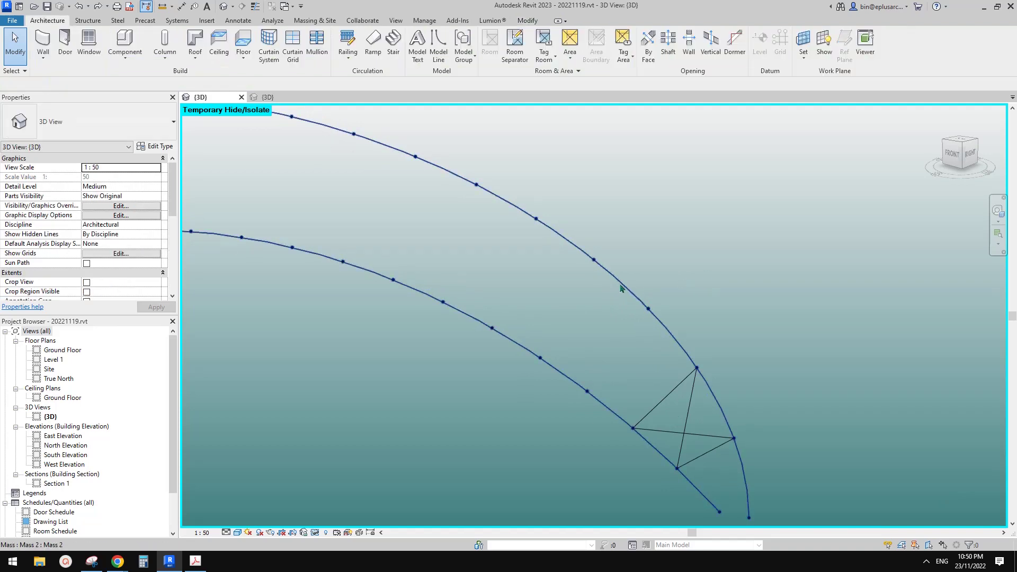
{"action": "left_click", "coordinate": [620, 286]}
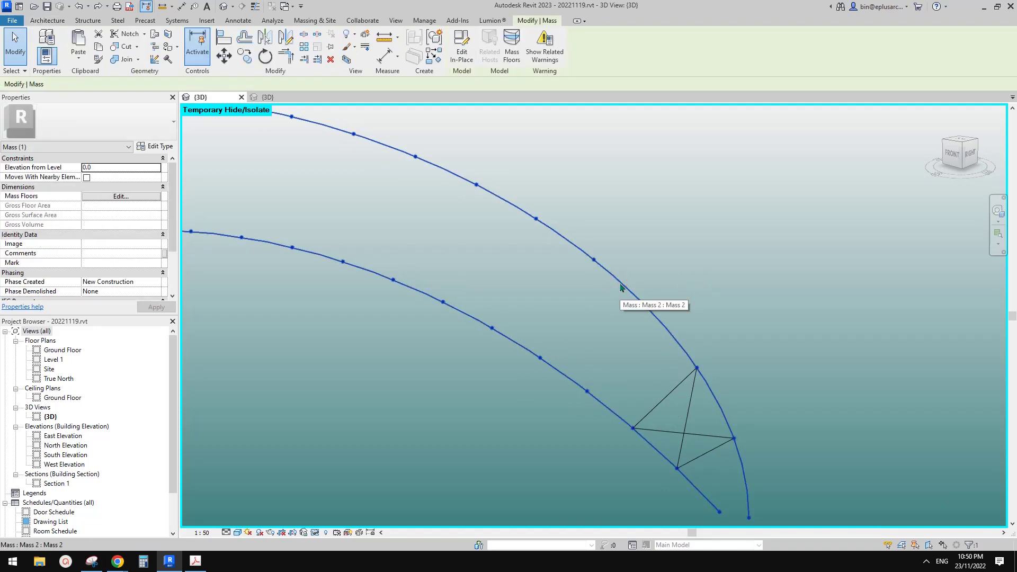
{"action": "key", "text": "Escape"}
{"action": "middle_click_drag", "start_coordinate": [693, 402], "coordinate": [649, 355]}
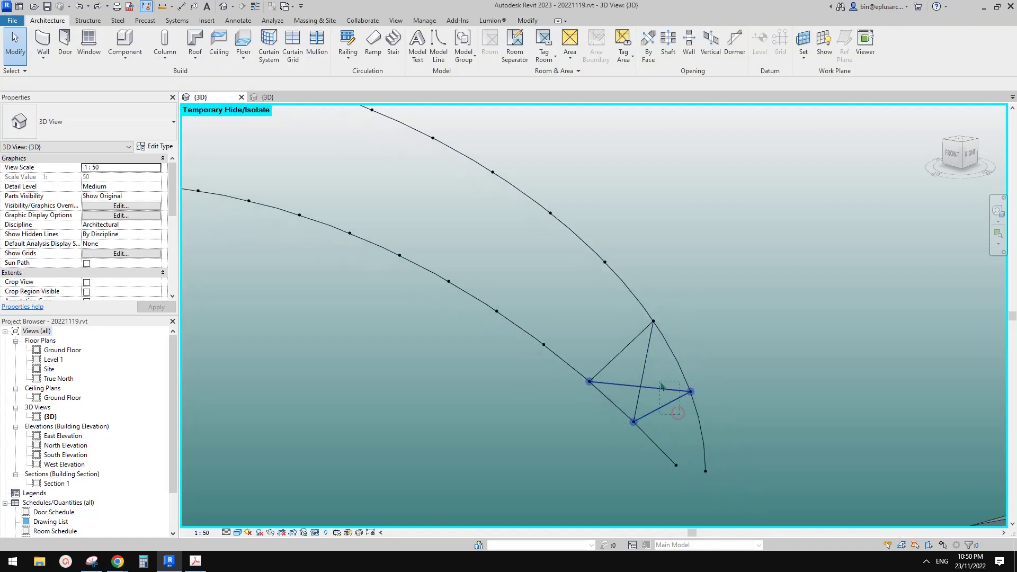
Step: Delete the four Family1 lines of the trial truss bay near the arcs' ends
{"action": "left_click", "coordinate": [662, 387]}
{"action": "key", "text": "Delete"}
{"action": "left_click", "coordinate": [648, 344]}
{"action": "key", "text": "Delete"}
{"action": "left_click", "coordinate": [639, 348]}
{"action": "key", "text": "Delete"}
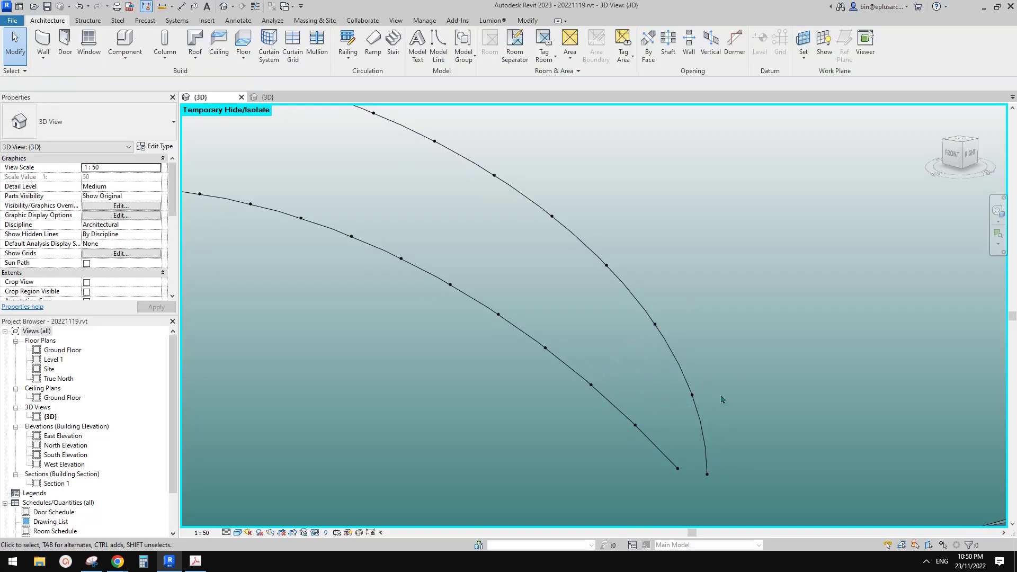
Step: Open the mass containing the two divided arcs for in-place editing
{"action": "middle_click_drag", "start_coordinate": [697, 405], "coordinate": [686, 414]}
{"action": "left_click", "coordinate": [638, 329]}
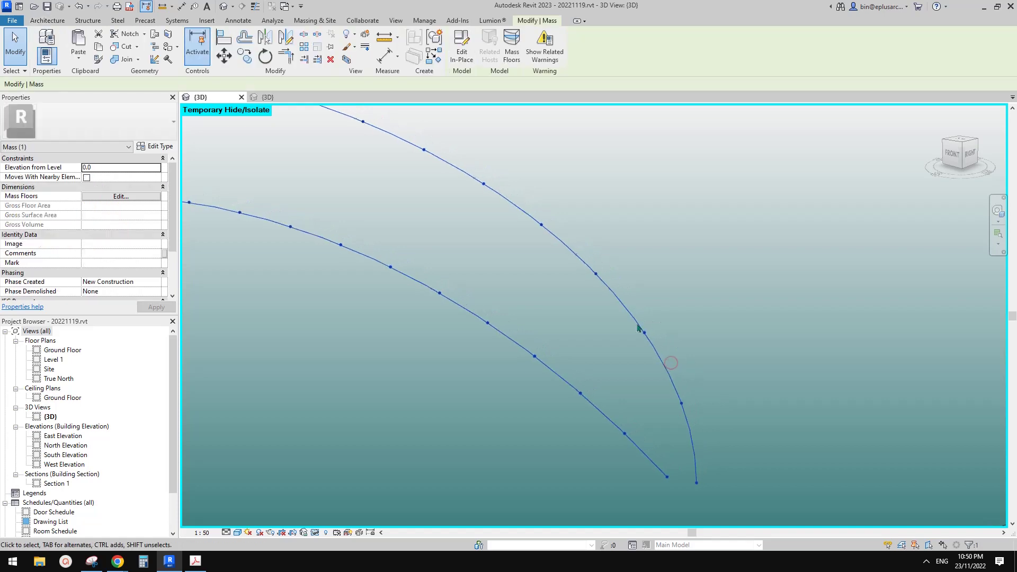
{"action": "left_click", "coordinate": [461, 51]}
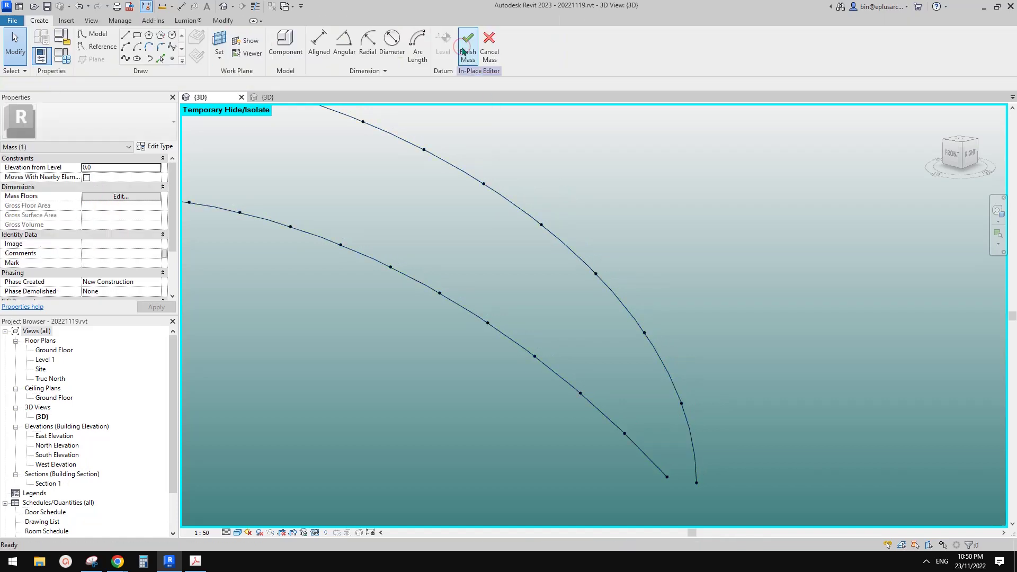
Step: Turn on Show Node Numbers for both the upper and the lower divided path
{"action": "left_click", "coordinate": [652, 351]}
{"action": "scroll", "coordinate": [586, 338], "scroll_direction": "down", "scroll_amount": 2}
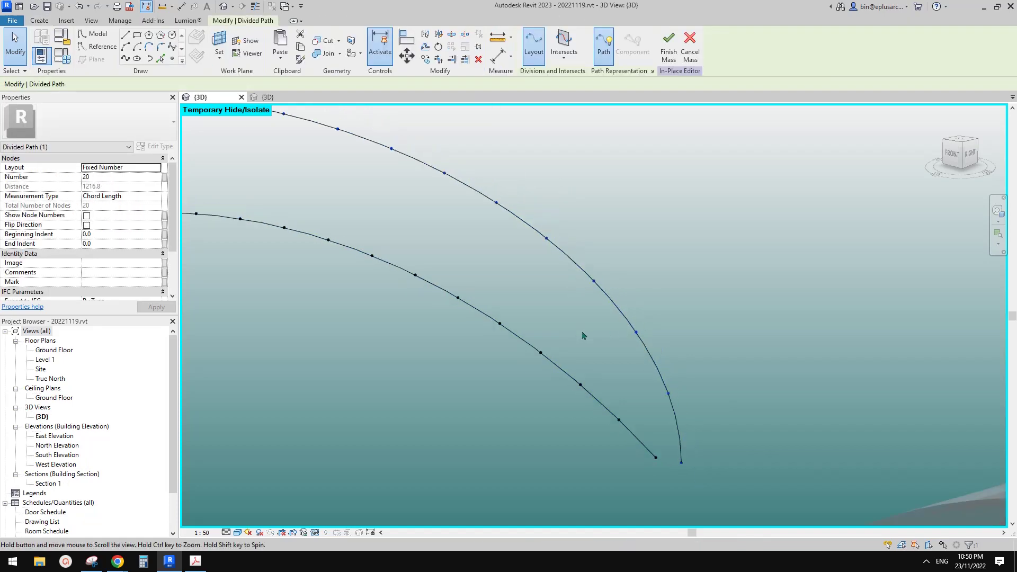
{"action": "left_click", "coordinate": [86, 218]}
{"action": "key", "text": "Escape"}
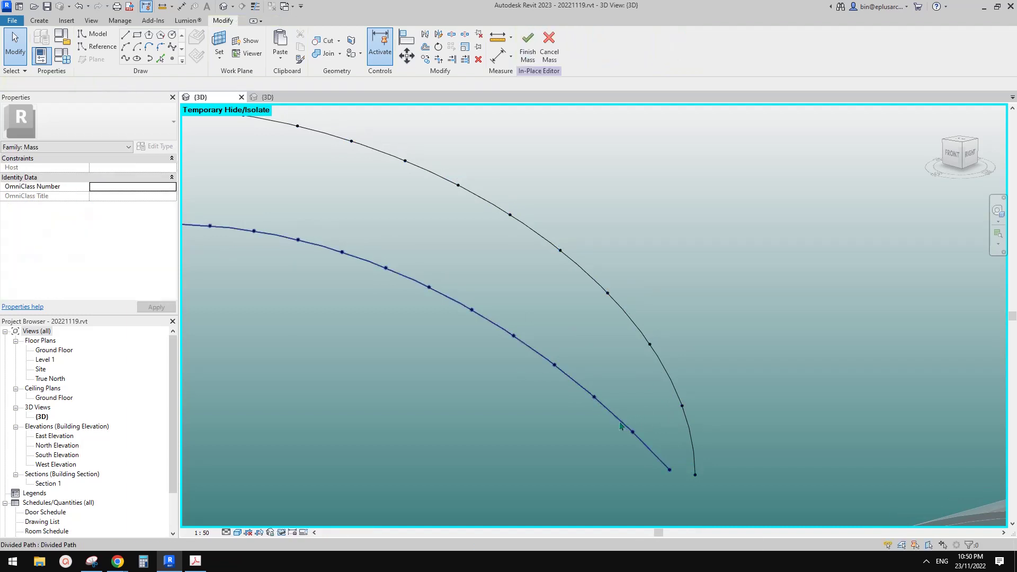
{"action": "left_click", "coordinate": [620, 426]}
{"action": "left_click", "coordinate": [87, 216]}
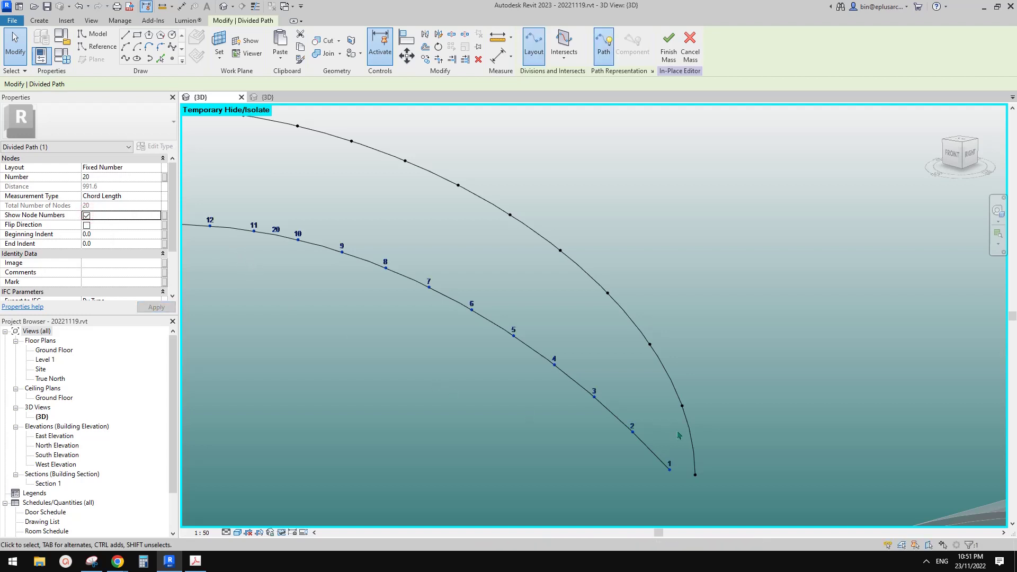
Step: Compare the node numbering of both divided paths and enable Flip Direction on the lower path so it runs like the upper one
{"action": "left_click", "coordinate": [668, 381]}
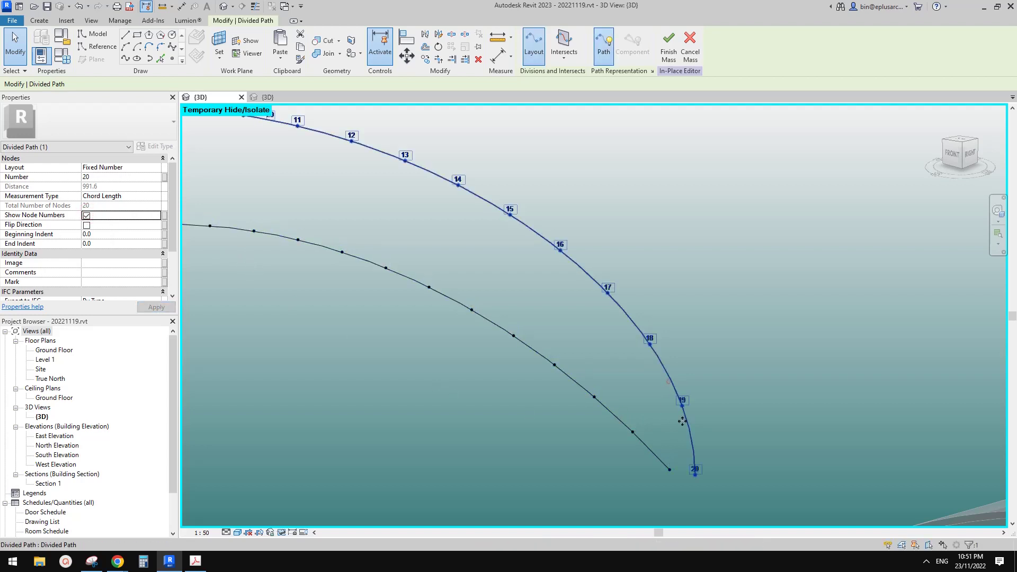
{"action": "left_click", "coordinate": [605, 411]}
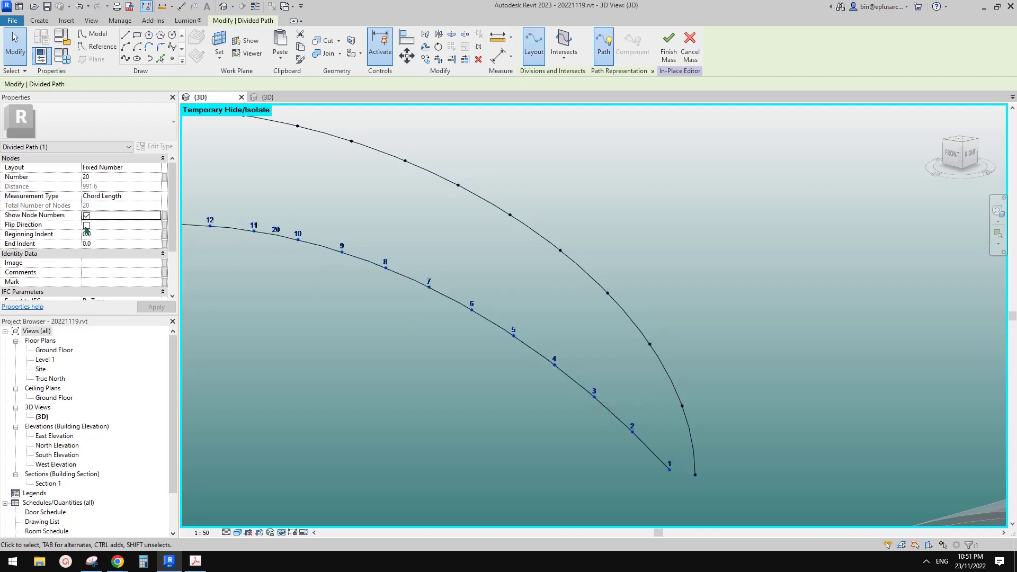
{"action": "left_click", "coordinate": [577, 414]}
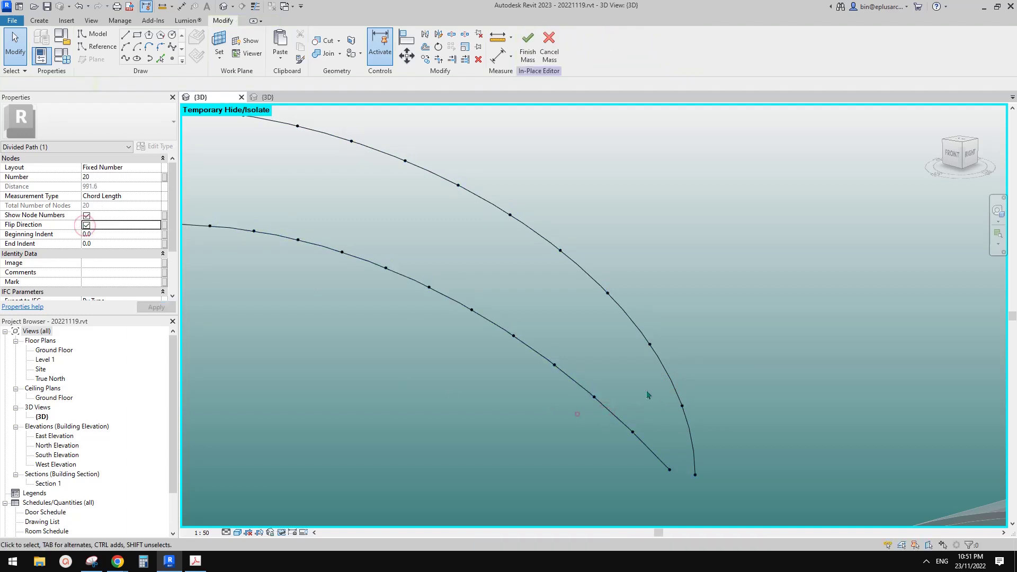
{"action": "left_click", "coordinate": [620, 421]}
{"action": "left_click", "coordinate": [667, 376]}
{"action": "left_click", "coordinate": [634, 380]}
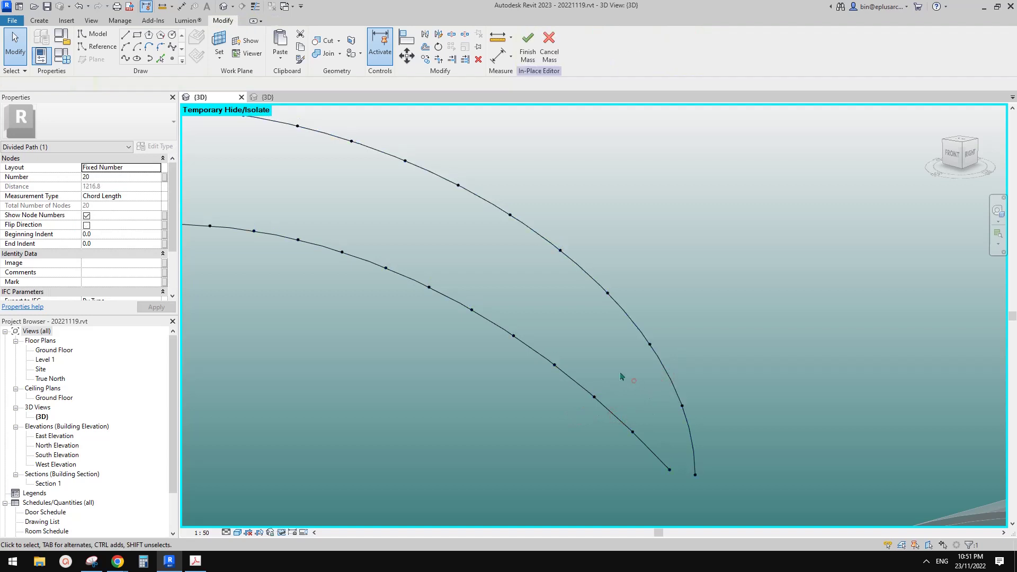
Step: Place four Family1 components inside the mass as one truss bay, two crossing diagonals and two connecting lines, one division in from the ends
{"action": "scroll", "coordinate": [634, 381], "scroll_direction": "up", "scroll_amount": 2}
{"action": "left_click", "coordinate": [43, 21]}
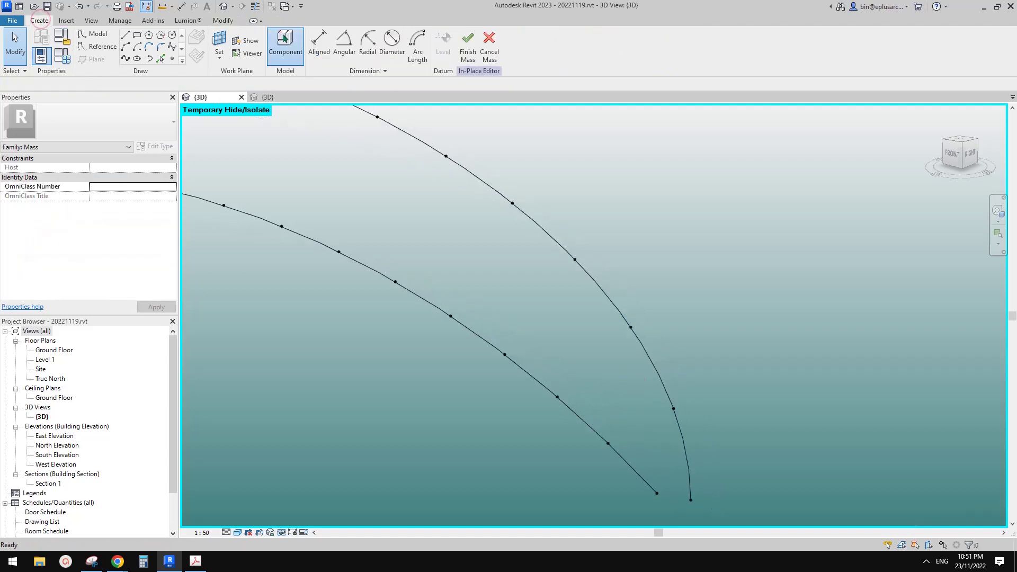
{"action": "left_click", "coordinate": [286, 45]}
{"action": "scroll", "coordinate": [579, 414], "scroll_direction": "up", "scroll_amount": 1}
{"action": "left_click", "coordinate": [570, 401]}
{"action": "left_click", "coordinate": [657, 356]}
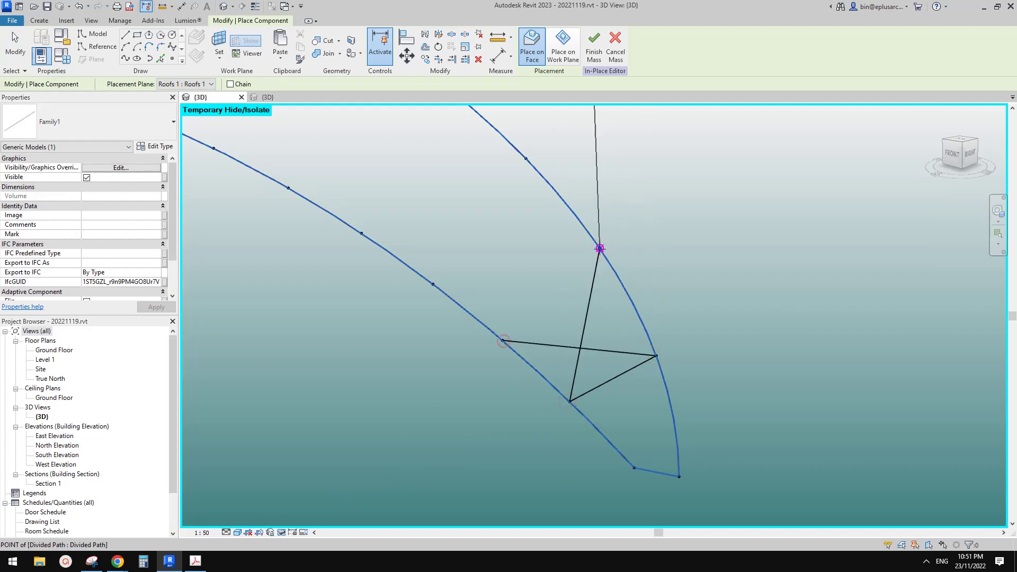
{"action": "left_click", "coordinate": [566, 342]}
{"action": "key", "text": "Escape"}
{"action": "key", "text": "Escape"}
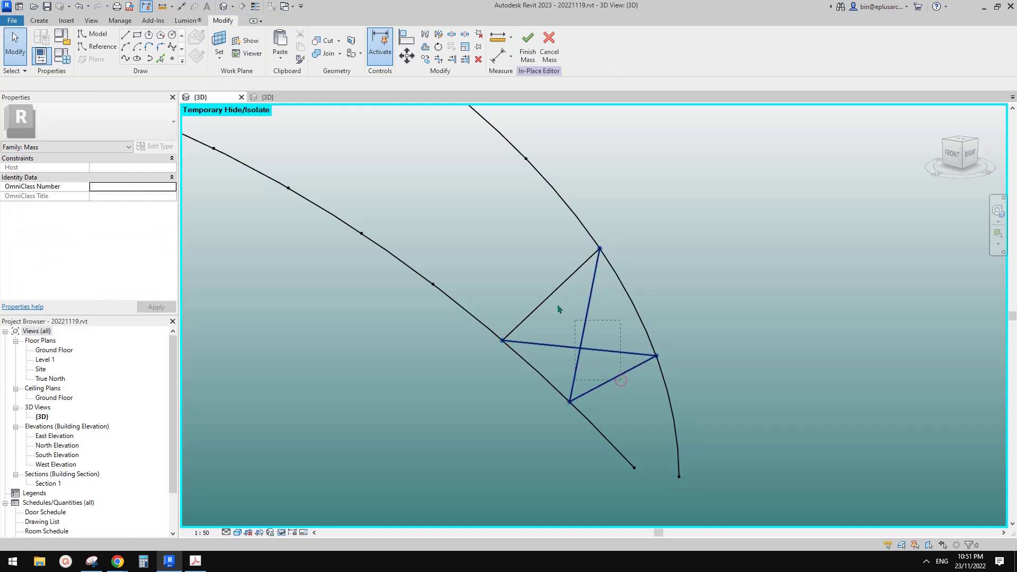
Step: Try to repeat the whole four-line truss bay along the divided arcs
{"action": "left_click_drag", "start_coordinate": [559, 309], "coordinate": [556, 303]}
{"action": "left_click", "coordinate": [552, 291], "text": "ctrl"}
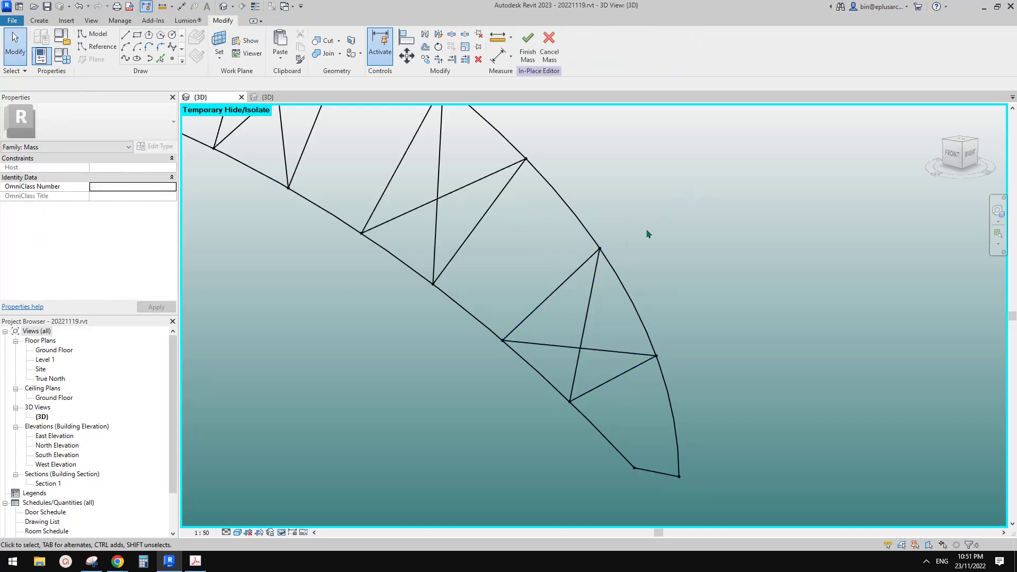
{"action": "middle_click_drag", "start_coordinate": [646, 233], "coordinate": [657, 240]}
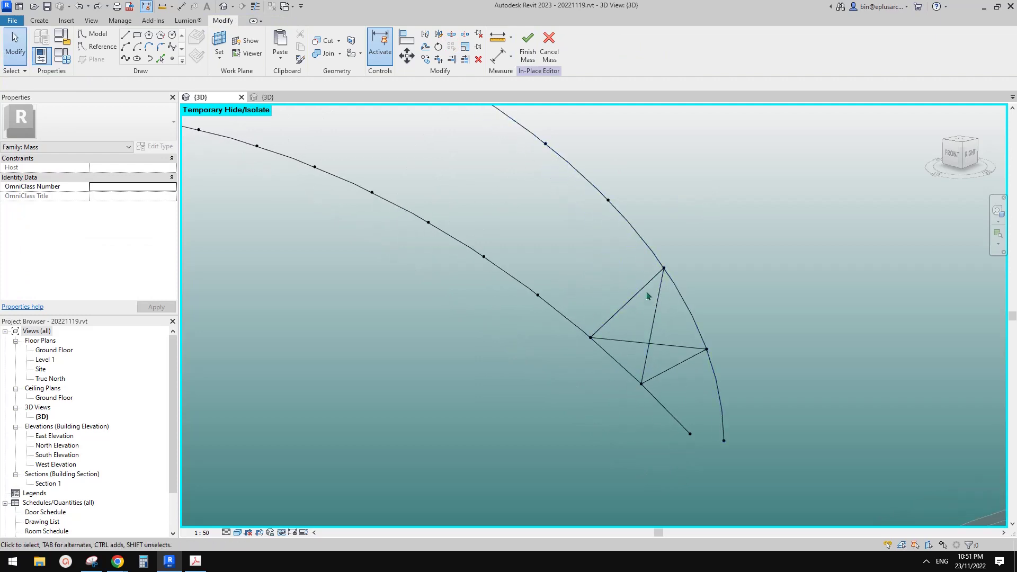
Step: Delete the bay's second connecting line, try repeating the remaining three lines along the arcs, and undo the repeat
{"action": "left_click", "coordinate": [627, 309]}
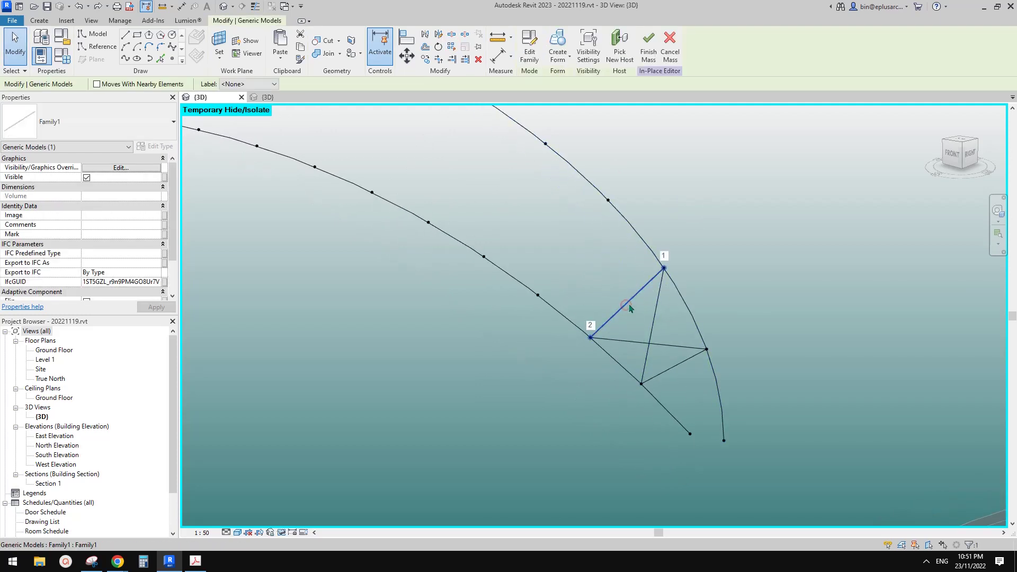
{"action": "key", "text": "Delete"}
{"action": "left_click_drag", "start_coordinate": [692, 379], "coordinate": [651, 337]}
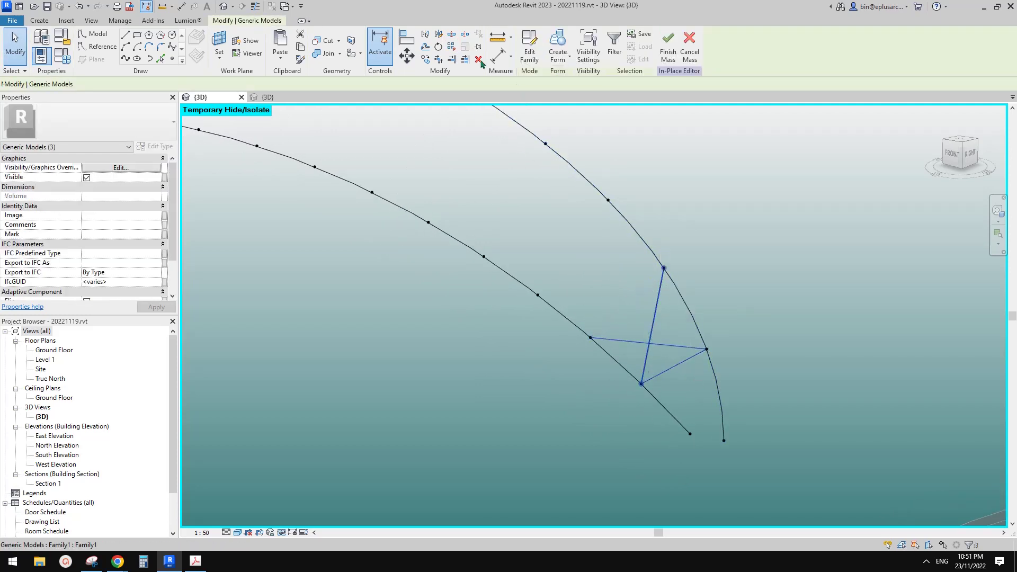
{"action": "left_click", "coordinate": [450, 47]}
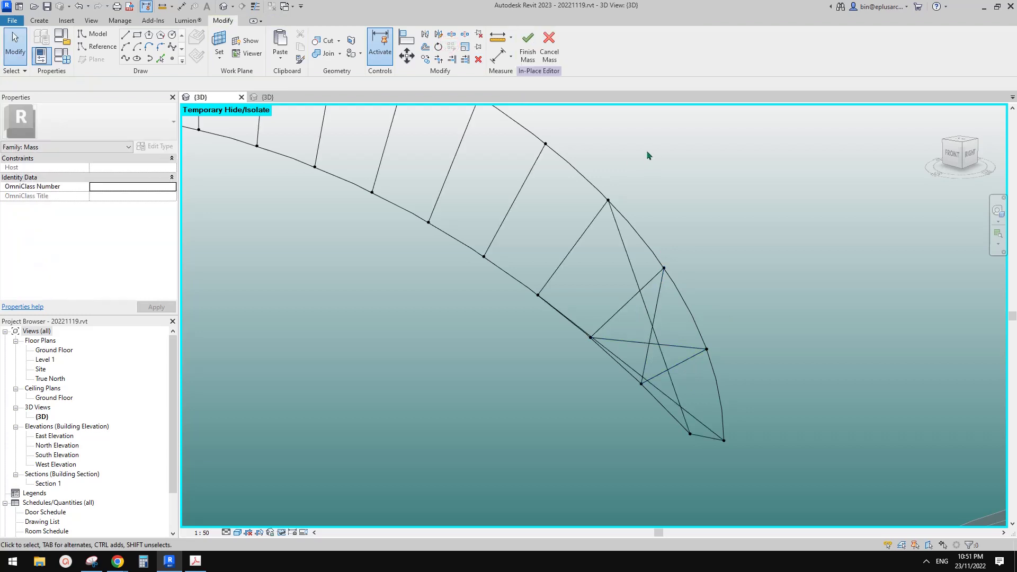
{"action": "key", "text": "ctrl+z"}
Step: Delete the three remaining Family1 lines of the bay
{"action": "middle_click_drag", "start_coordinate": [708, 307], "coordinate": [692, 318]}
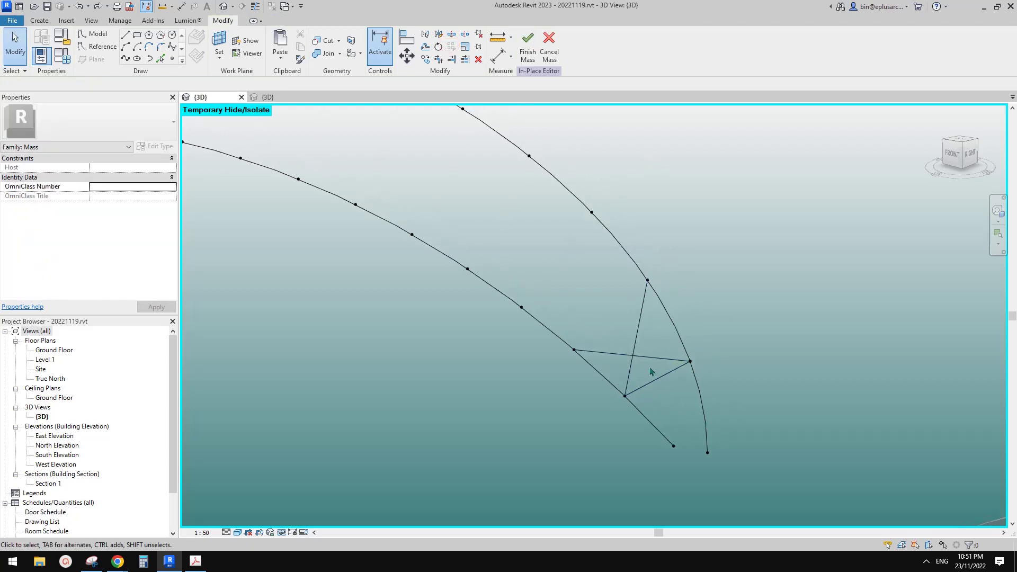
{"action": "left_click_drag", "start_coordinate": [646, 351], "coordinate": [630, 345]}
{"action": "middle_click_drag", "start_coordinate": [652, 356], "coordinate": [642, 361]}
{"action": "key", "text": "Delete"}
Step: Place one Family1 line between the second division points of the lower and upper arcs and repeat it along both divided paths
{"action": "left_click", "coordinate": [40, 21]}
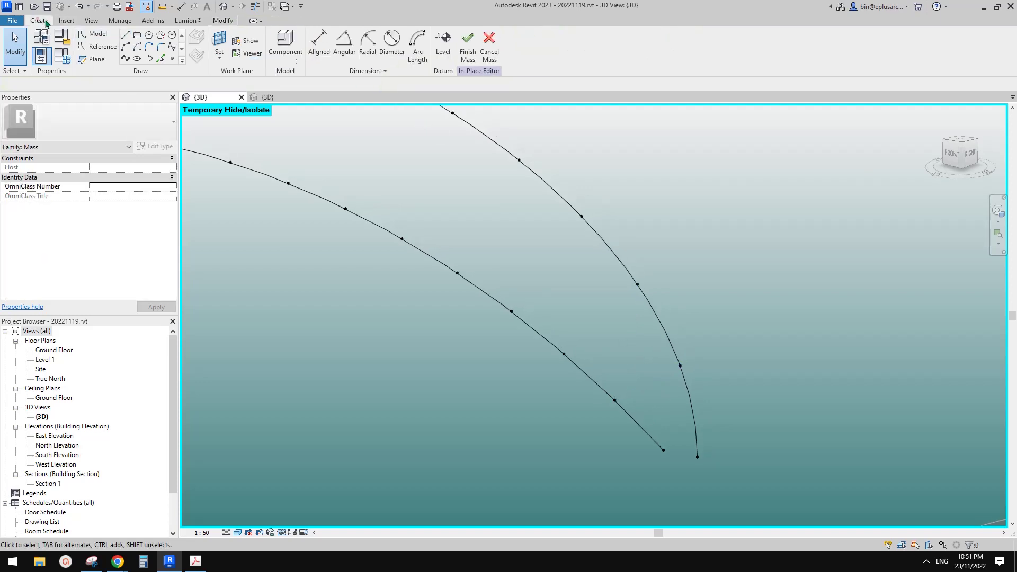
{"action": "left_click", "coordinate": [291, 40]}
{"action": "left_click", "coordinate": [614, 401]}
{"action": "left_click", "coordinate": [680, 366]}
{"action": "key", "text": "Escape"}
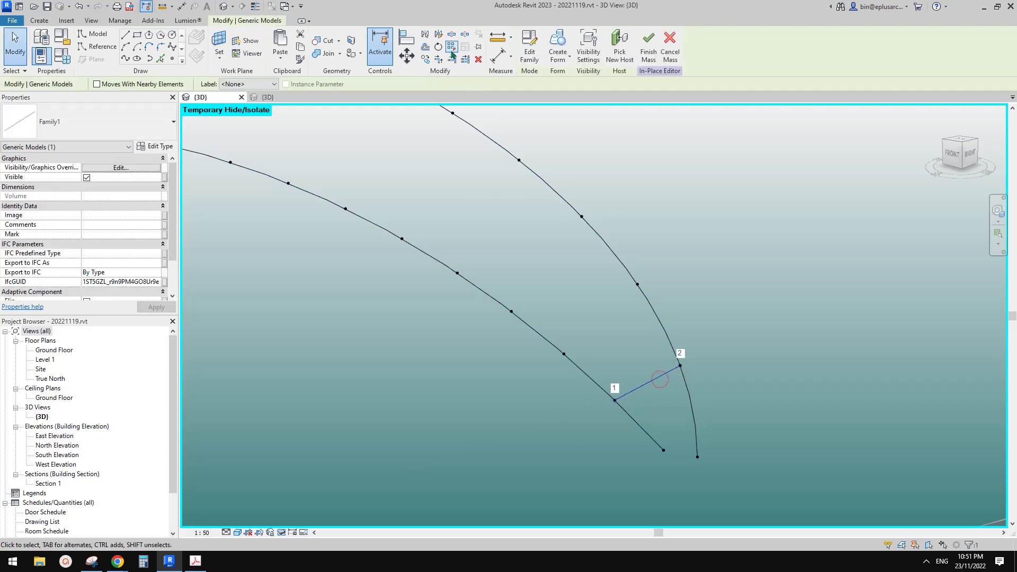
{"action": "left_click", "coordinate": [451, 47]}
{"action": "scroll", "coordinate": [688, 202], "scroll_direction": "down", "scroll_amount": 2}
{"action": "scroll", "coordinate": [736, 313], "scroll_direction": "down", "scroll_amount": 3}
{"action": "scroll", "coordinate": [726, 302], "scroll_direction": "up", "scroll_amount": 5}
Step: Place a Family1 diagonal from the lower arc's third division point to the upper arc's fourth and repeat it along the arcs
{"action": "left_click", "coordinate": [42, 21]}
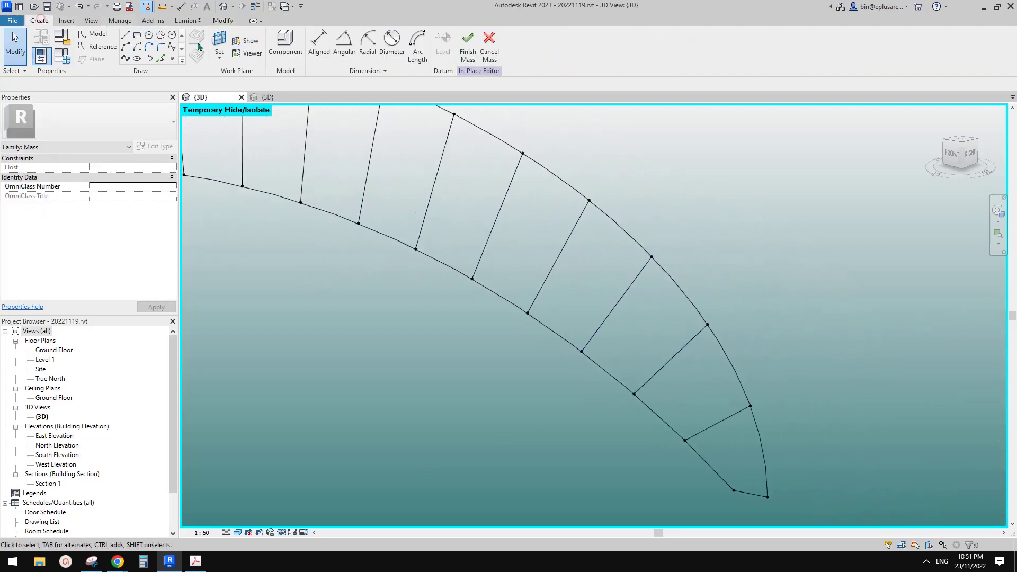
{"action": "left_click", "coordinate": [285, 45]}
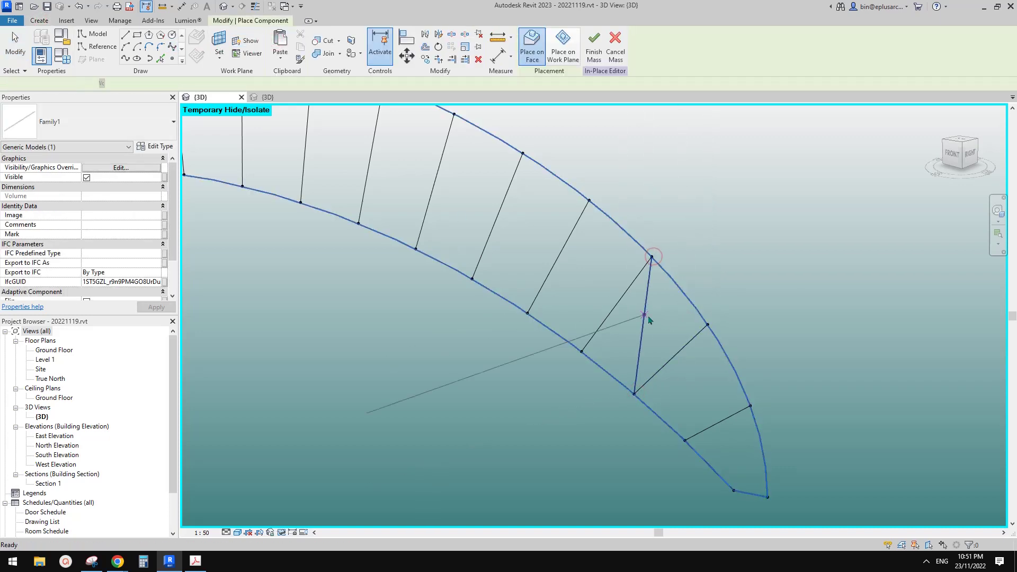
{"action": "key", "text": "Escape"}
{"action": "left_click", "coordinate": [646, 316]}
{"action": "left_click", "coordinate": [598, 114]}
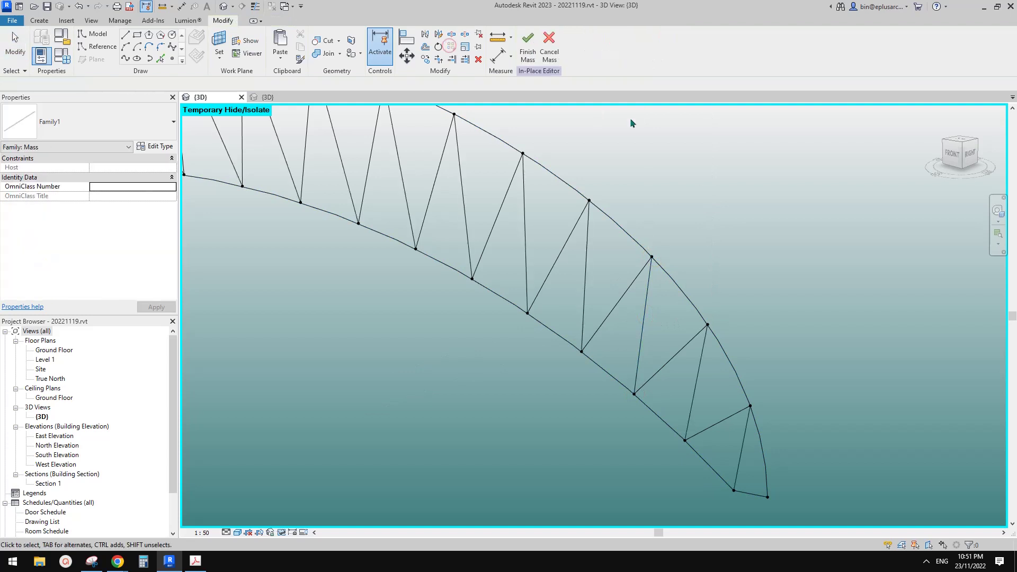
Step: Place an opposing Family1 diagonal from the lower arc's fourth division point to the upper arc's third
{"action": "left_click", "coordinate": [50, 21]}
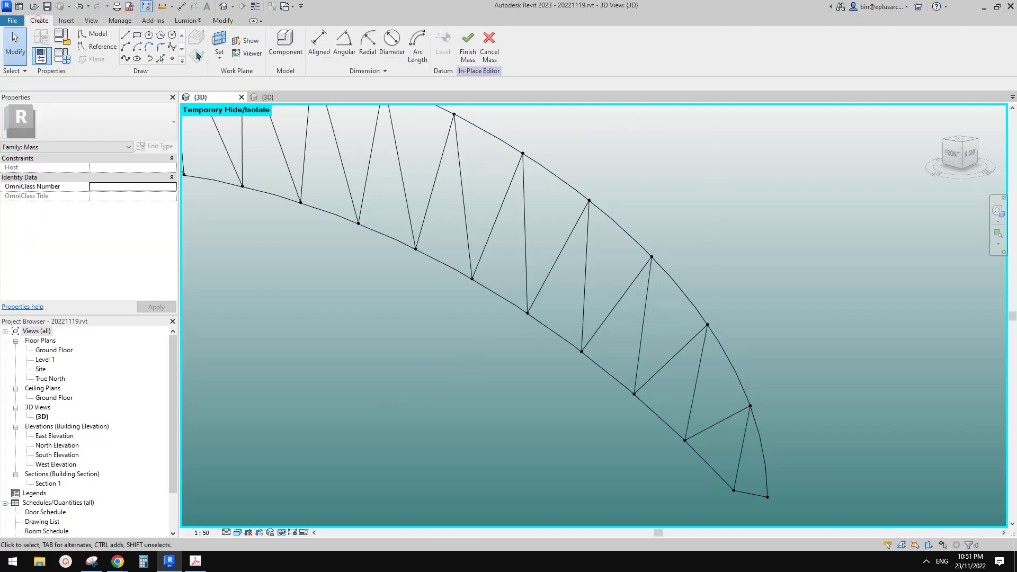
{"action": "left_click", "coordinate": [286, 45]}
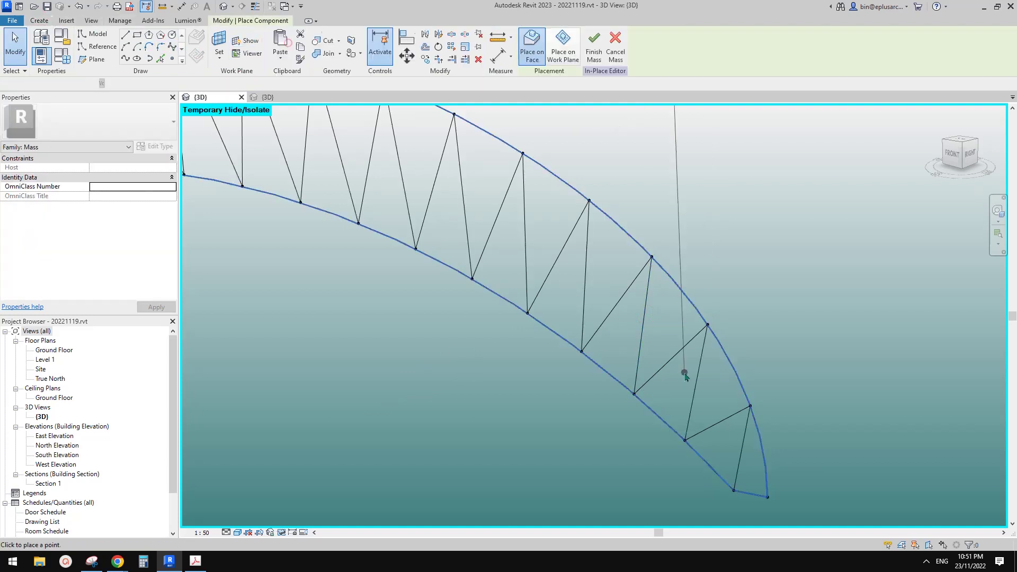
{"action": "left_click", "coordinate": [581, 351]}
{"action": "left_click", "coordinate": [707, 324]}
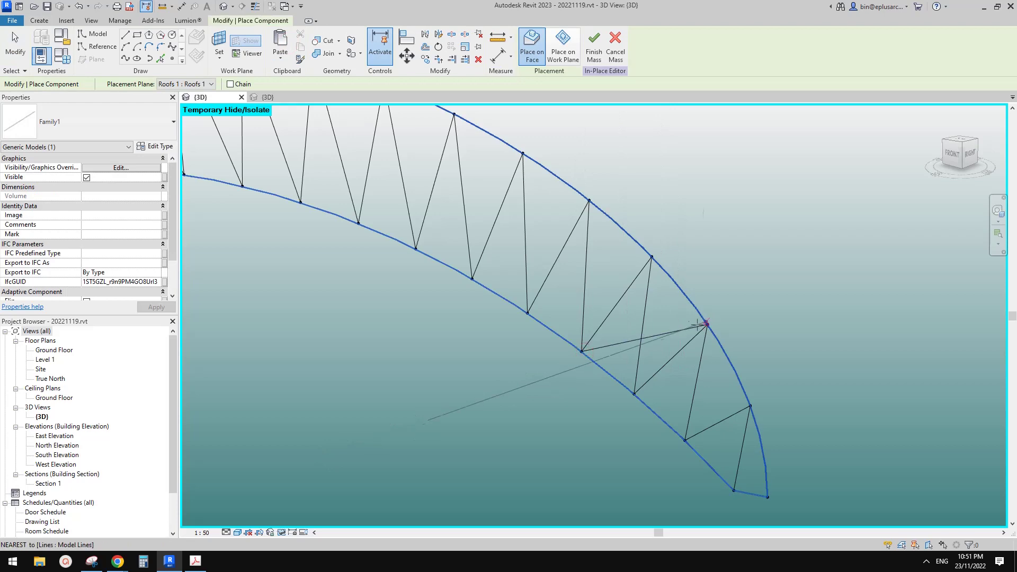
Step: Repeat the opposing Family1 diagonal along both divided arcs
{"action": "key", "text": "Escape"}
{"action": "left_click", "coordinate": [671, 335]}
{"action": "left_click", "coordinate": [452, 47]}
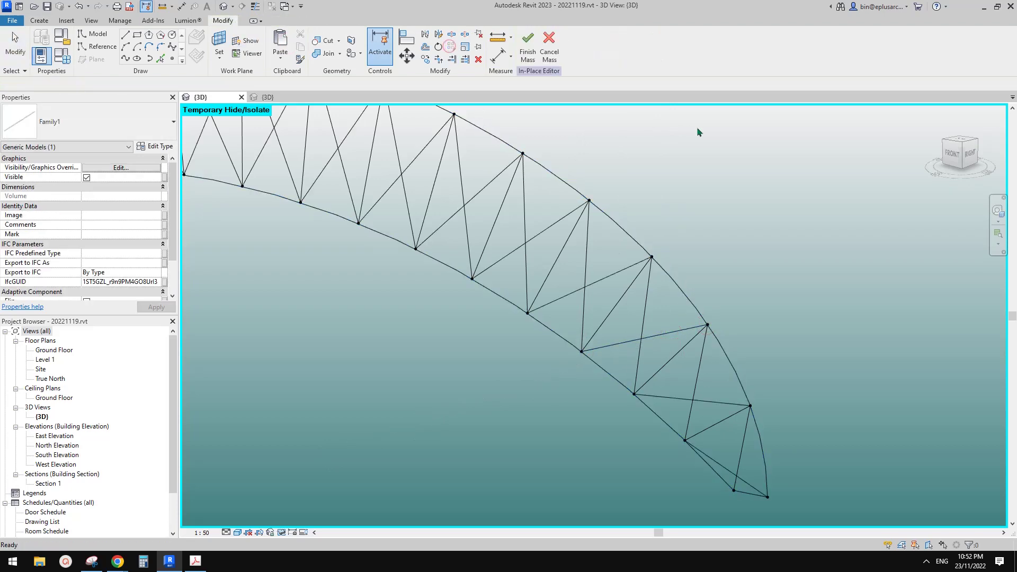
Step: Compare the complete web pattern along the arch with the steel-profile reference image in the Google Docs document in Chrome
{"action": "scroll", "coordinate": [699, 135], "scroll_direction": "down", "scroll_amount": 3}
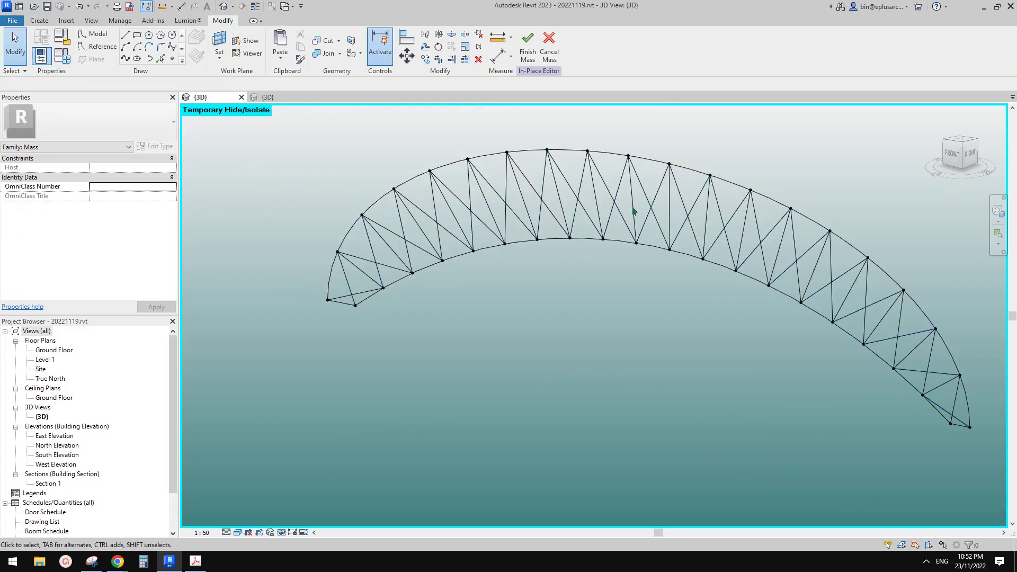
{"action": "middle_click_drag", "start_coordinate": [729, 247], "coordinate": [529, 242]}
{"action": "scroll", "coordinate": [529, 242], "scroll_direction": "down", "scroll_amount": 2}
{"action": "middle_click_drag", "start_coordinate": [694, 301], "coordinate": [507, 212]}
{"action": "scroll", "coordinate": [507, 212], "scroll_direction": "up", "scroll_amount": 2}
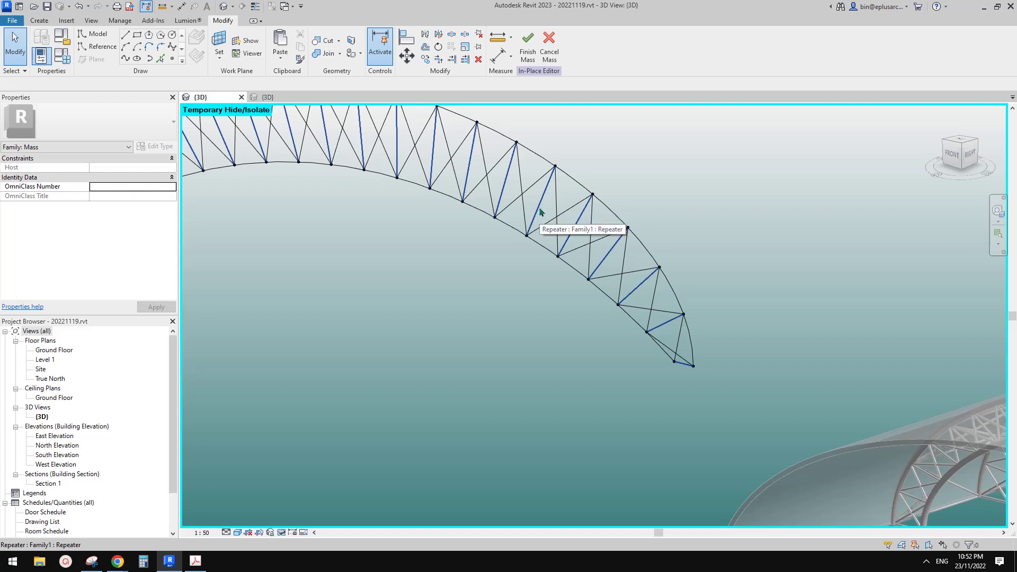
{"action": "scroll", "coordinate": [508, 293], "scroll_direction": "down", "scroll_amount": 1}
{"action": "middle_click_drag", "start_coordinate": [645, 327], "coordinate": [502, 293]}
{"action": "mouse_move", "coordinate": [122, 564]}
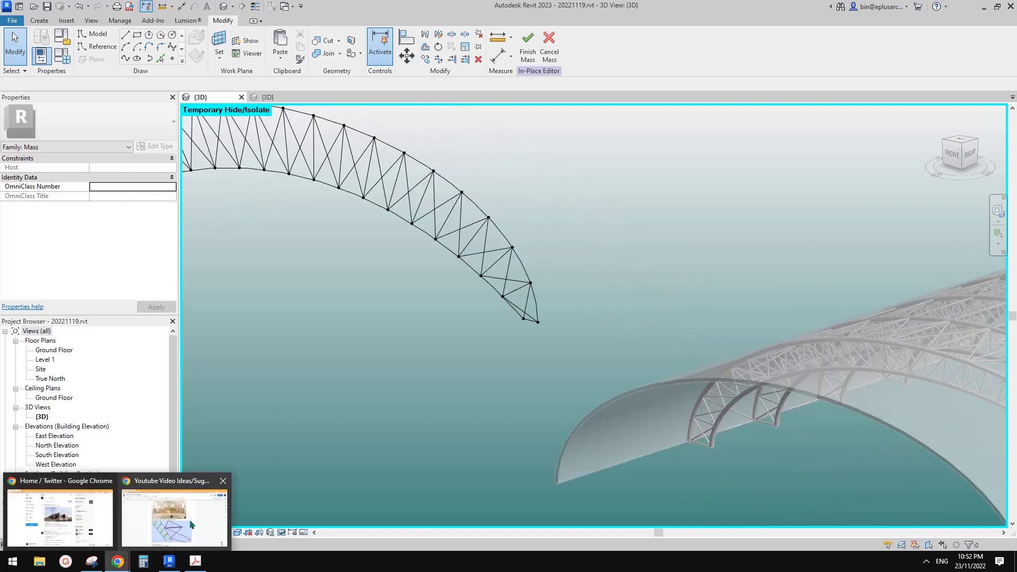
{"action": "left_click", "coordinate": [188, 518]}
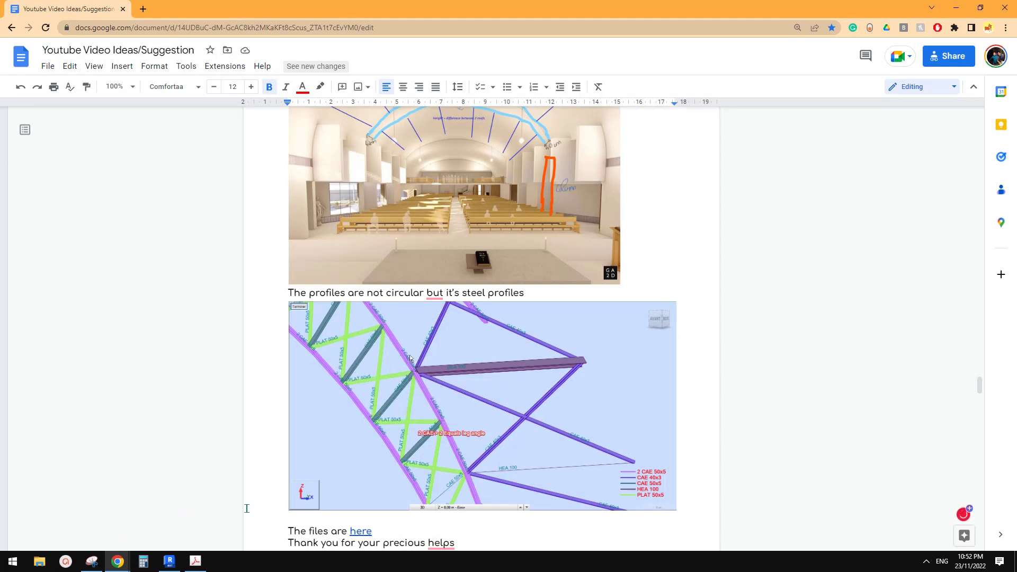
{"action": "left_click", "coordinate": [169, 561]}
{"action": "scroll", "coordinate": [553, 321], "scroll_direction": "up", "scroll_amount": 5}
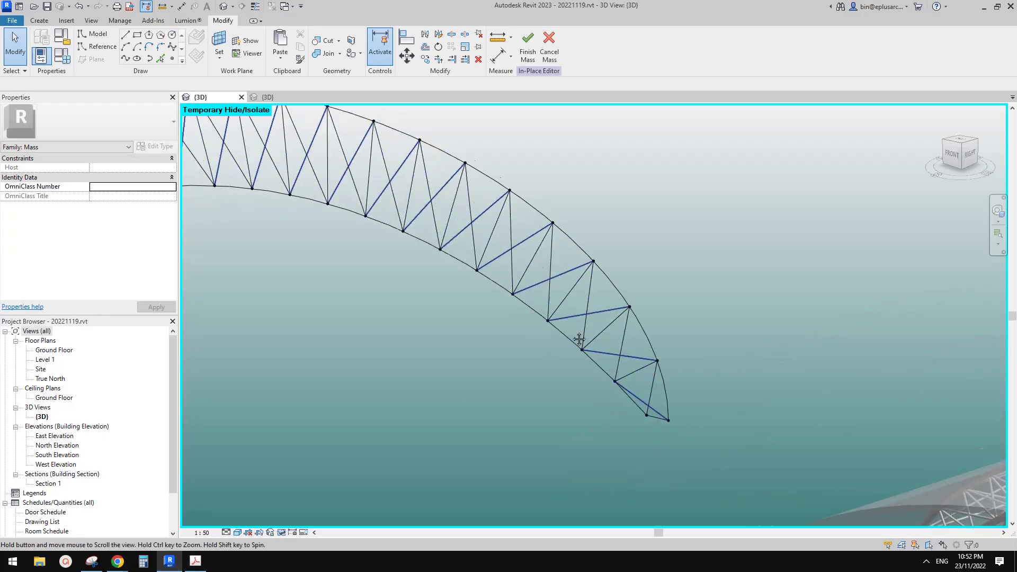
Step: Finish the in-place mass and reset the view's temporary hide/isolate
{"action": "left_click", "coordinate": [527, 55]}
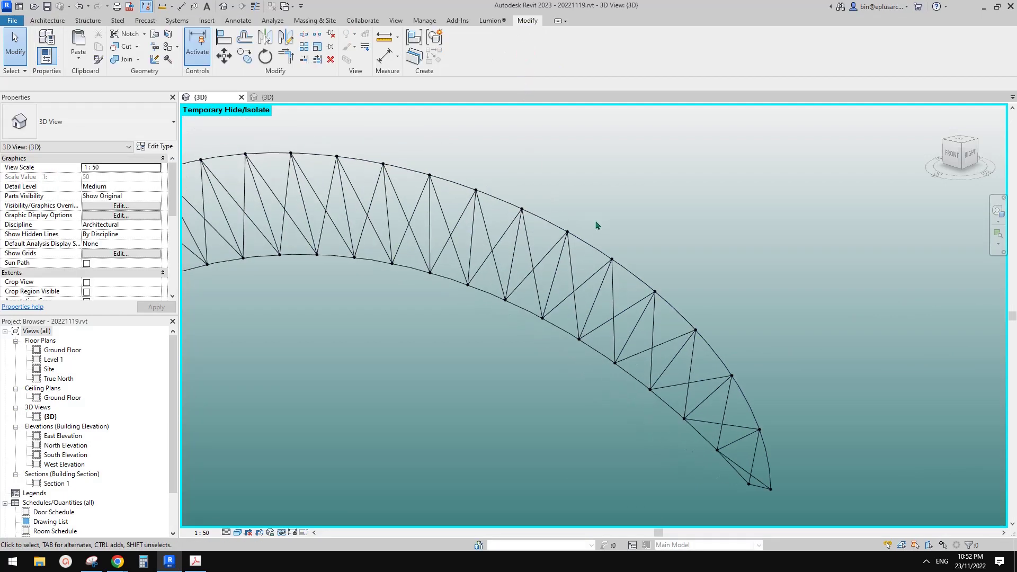
{"action": "key", "text": "h"}
{"action": "key", "text": "r"}
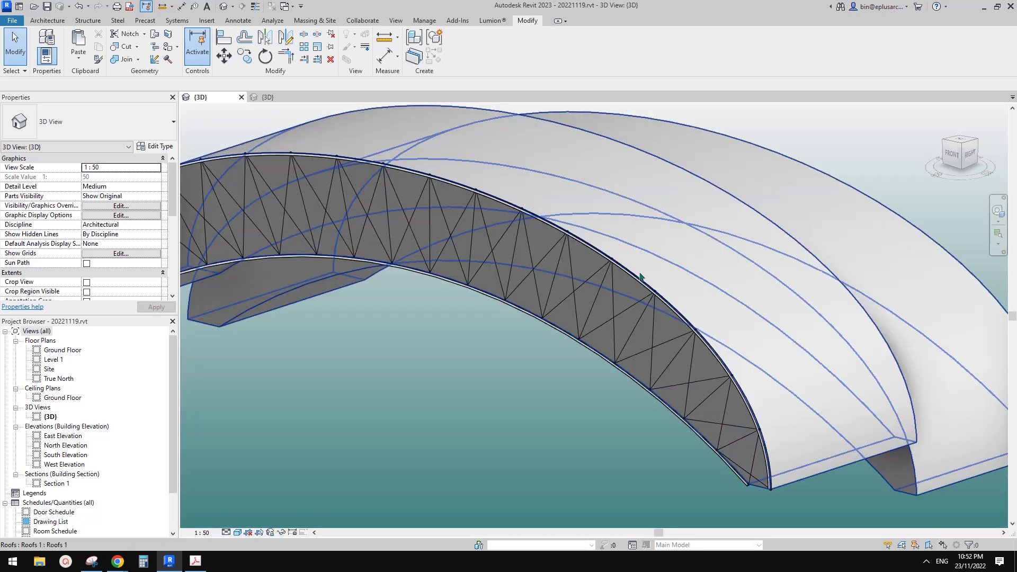
Step: Temporarily hide the stepped in-place roof form behind the truss
{"action": "scroll", "coordinate": [626, 284], "scroll_direction": "up", "scroll_amount": 2}
{"action": "left_click", "coordinate": [746, 264]}
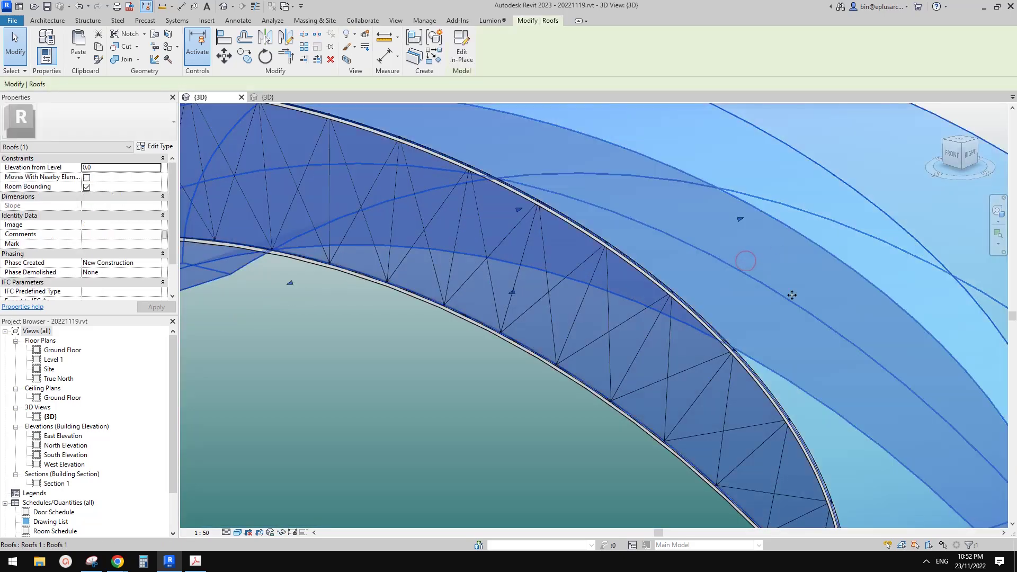
{"action": "key", "text": "h"}
{"action": "key", "text": "h"}
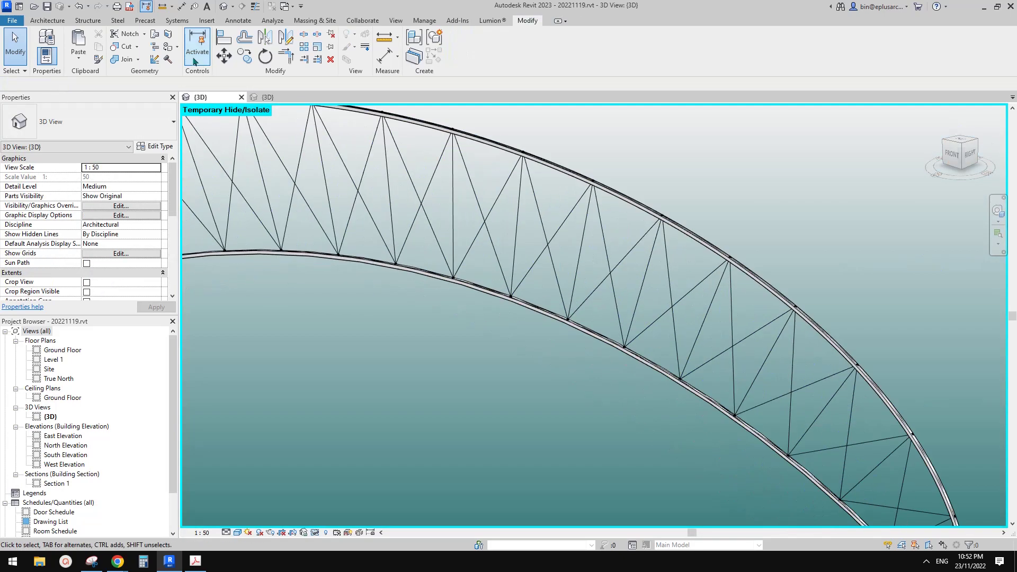
Step: Place 50x50x4.0SHS beams along the picked Family1 web lines in several neighbouring bays between the arch's crown and its descending end
{"action": "left_click", "coordinate": [78, 20]}
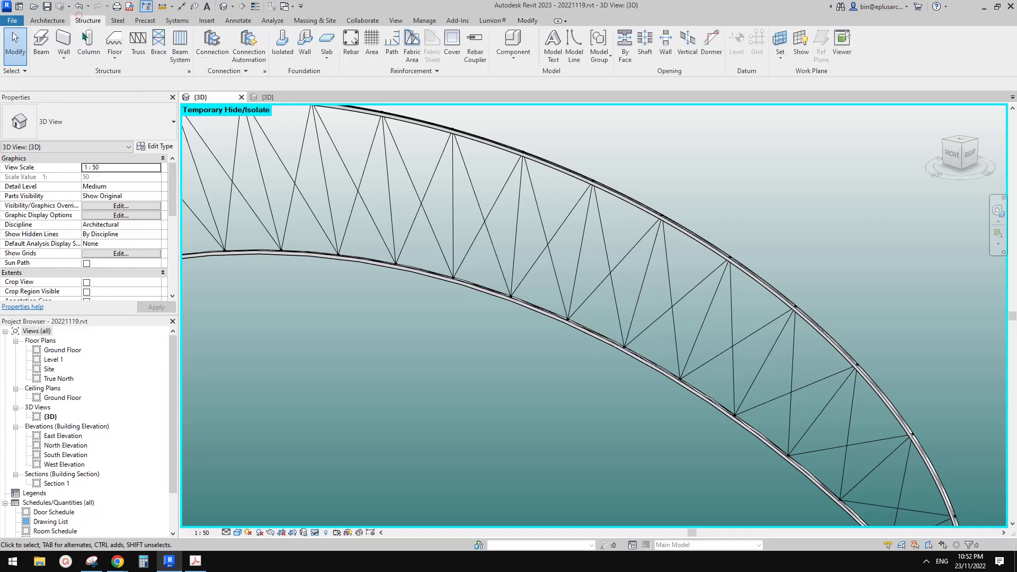
{"action": "left_click", "coordinate": [42, 47]}
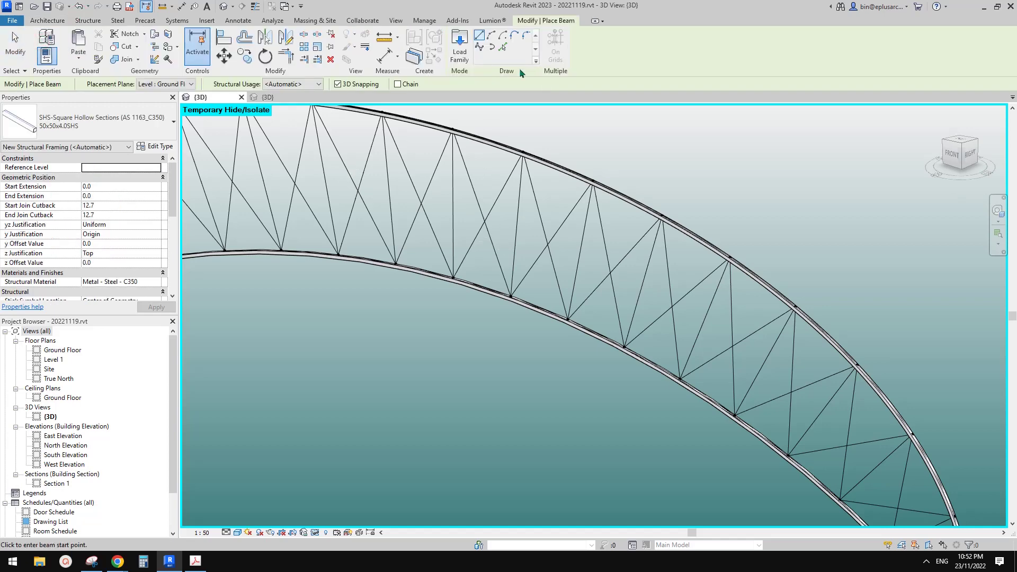
{"action": "left_click", "coordinate": [552, 260]}
{"action": "left_click", "coordinate": [560, 232]}
{"action": "left_click", "coordinate": [581, 233]}
{"action": "left_click", "coordinate": [604, 233]}
{"action": "left_click", "coordinate": [623, 261]}
{"action": "left_click", "coordinate": [668, 273]}
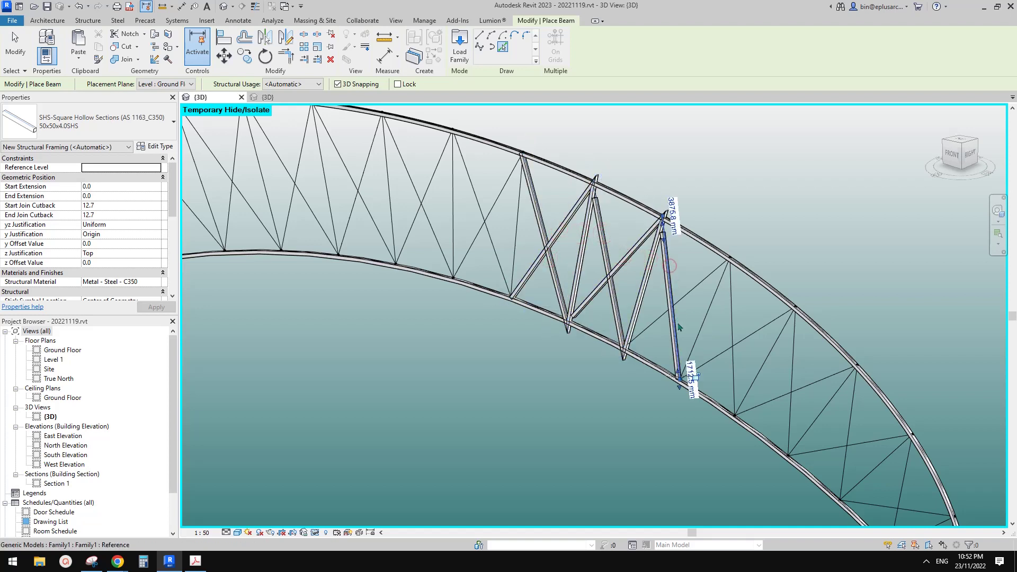
{"action": "left_click", "coordinate": [692, 291]}
{"action": "left_click", "coordinate": [713, 301]}
{"action": "left_click", "coordinate": [732, 306]}
{"action": "left_click", "coordinate": [759, 330]}
{"action": "scroll", "coordinate": [738, 343], "scroll_direction": "down", "scroll_amount": 1}
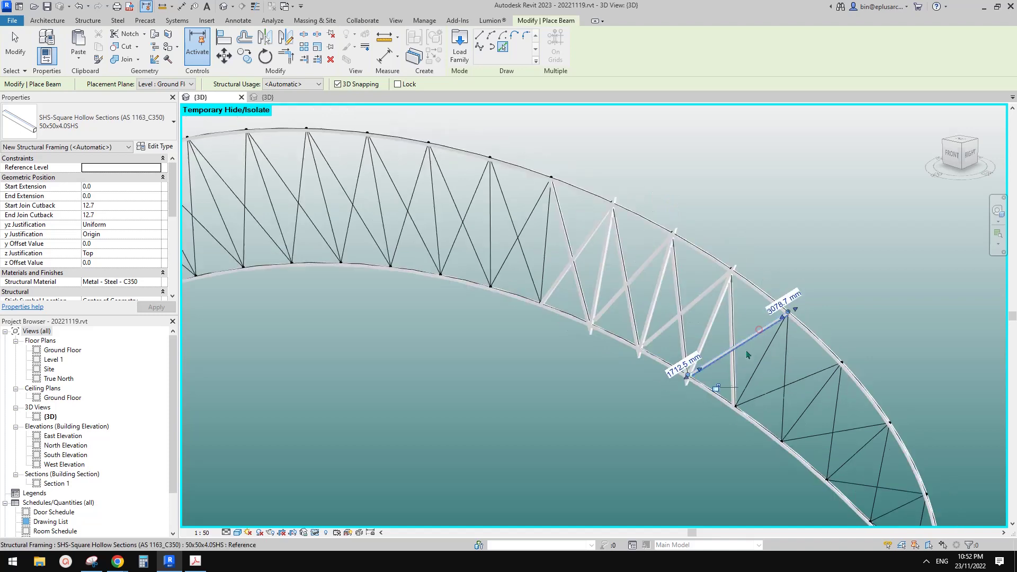
{"action": "mouse_move", "coordinate": [747, 354]}
{"action": "middle_mouse_down", "text": "shift"}
{"action": "mouse_move", "coordinate": [758, 329]}
{"action": "mouse_move", "coordinate": [731, 323]}
{"action": "mouse_move", "coordinate": [739, 347]}
{"action": "middle_mouse_up", "text": "shift"}
{"action": "key", "text": "Escape"}
{"action": "key", "text": "Escape"}
Step: Try to move the upper end of an inclined SHS web beam where it meets the top chord
{"action": "scroll", "coordinate": [614, 275], "scroll_direction": "up", "scroll_amount": 3}
{"action": "left_click", "coordinate": [669, 273]}
{"action": "scroll", "coordinate": [688, 335], "scroll_direction": "down", "scroll_amount": 2}
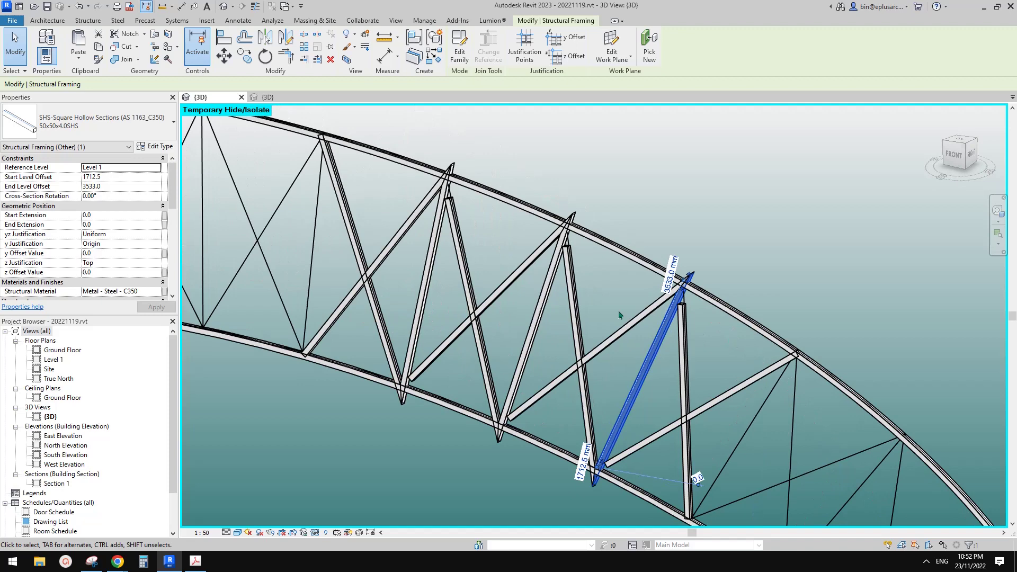
{"action": "left_click", "coordinate": [553, 262]}
{"action": "scroll", "coordinate": [572, 239], "scroll_direction": "up", "scroll_amount": 2}
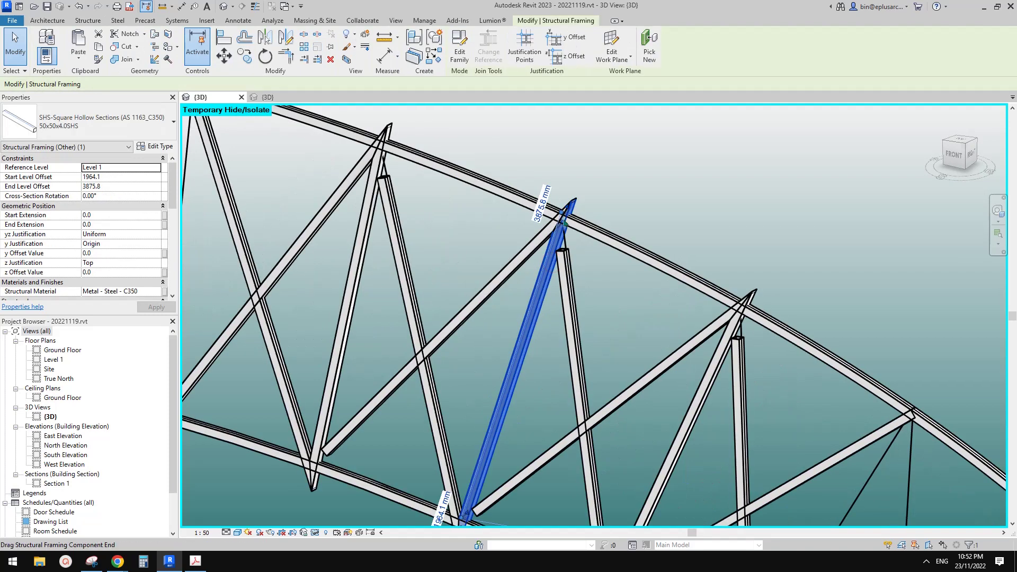
{"action": "mouse_move", "coordinate": [563, 223]}
{"action": "left_mouse_down"}
{"action": "mouse_move", "coordinate": [557, 241]}
{"action": "mouse_move", "coordinate": [566, 226]}
{"action": "mouse_move", "coordinate": [572, 233]}
{"action": "left_mouse_up"}
Step: Try to notch the curved top chord against the SHS diagonal that meets it
{"action": "left_click", "coordinate": [538, 239]}
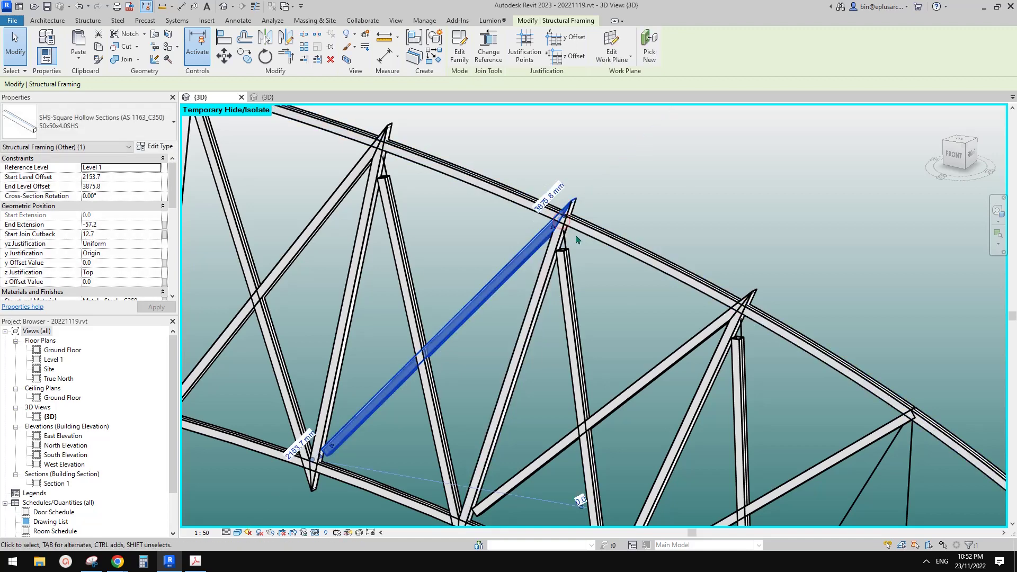
{"action": "left_click", "coordinate": [88, 22]}
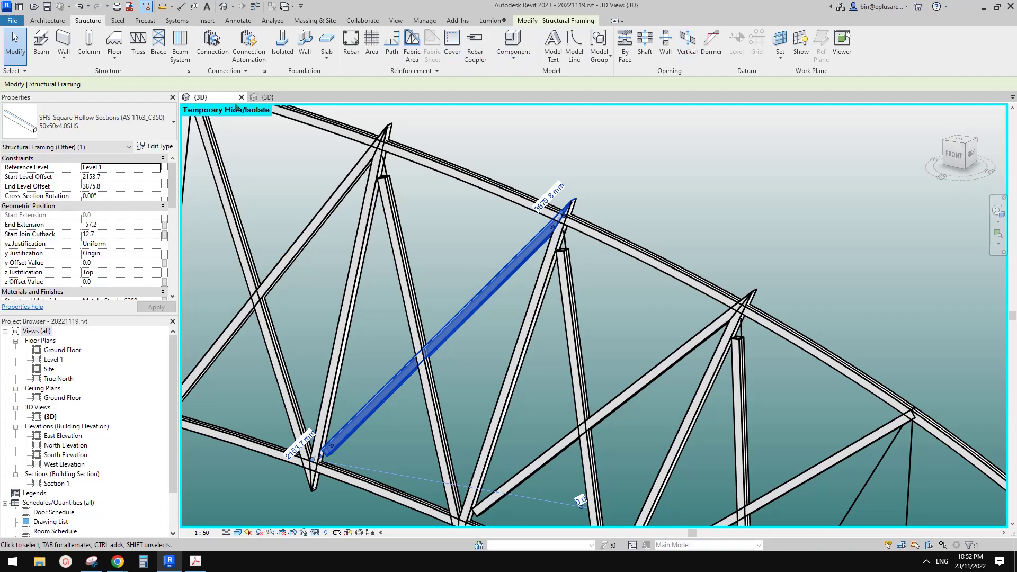
{"action": "left_click", "coordinate": [120, 22]}
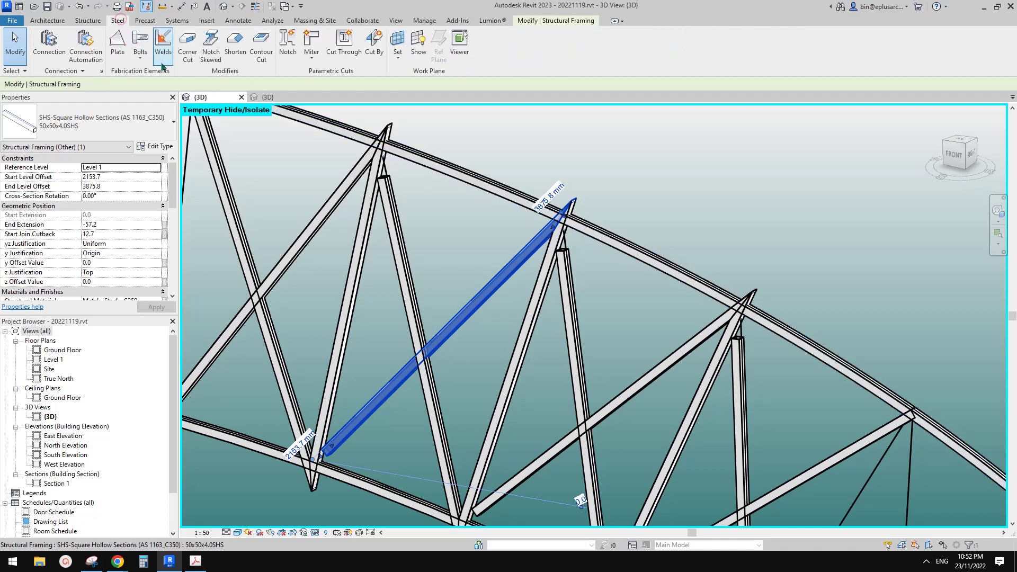
{"action": "scroll", "coordinate": [546, 259], "scroll_direction": "down", "scroll_amount": 3}
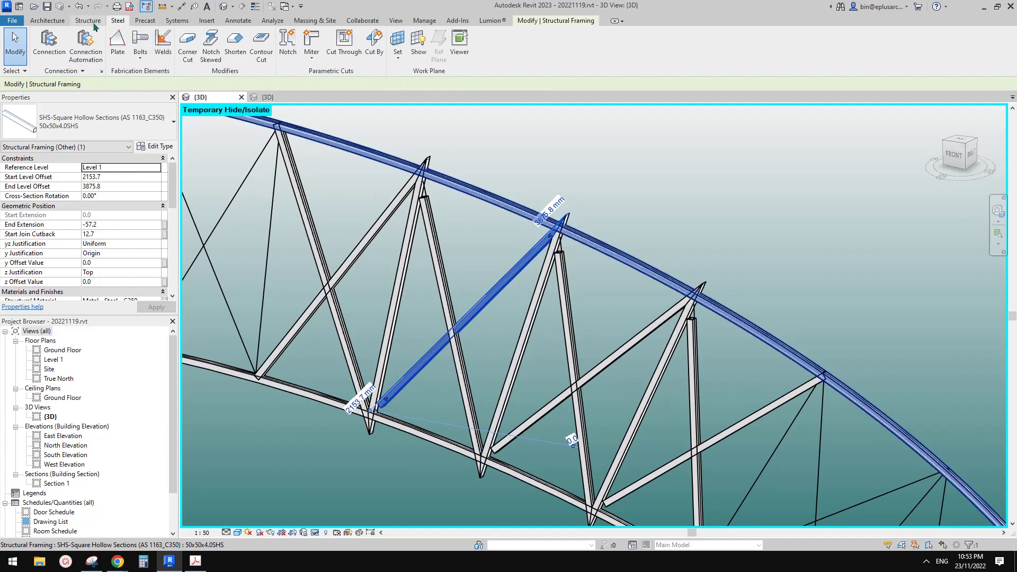
{"action": "left_click", "coordinate": [89, 21]}
{"action": "left_click", "coordinate": [513, 254]}
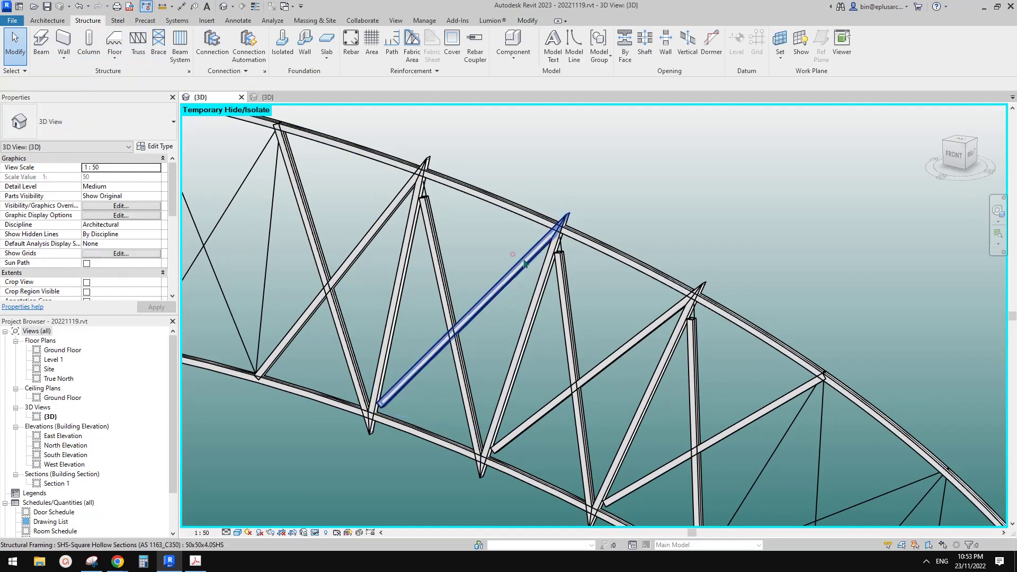
{"action": "left_click", "coordinate": [525, 263]}
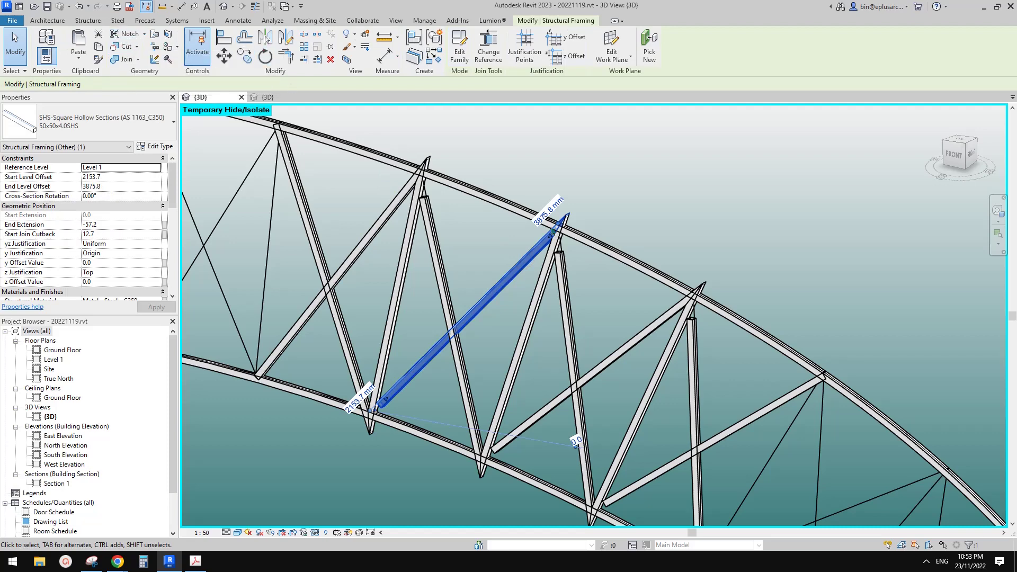
{"action": "key", "text": "Escape"}
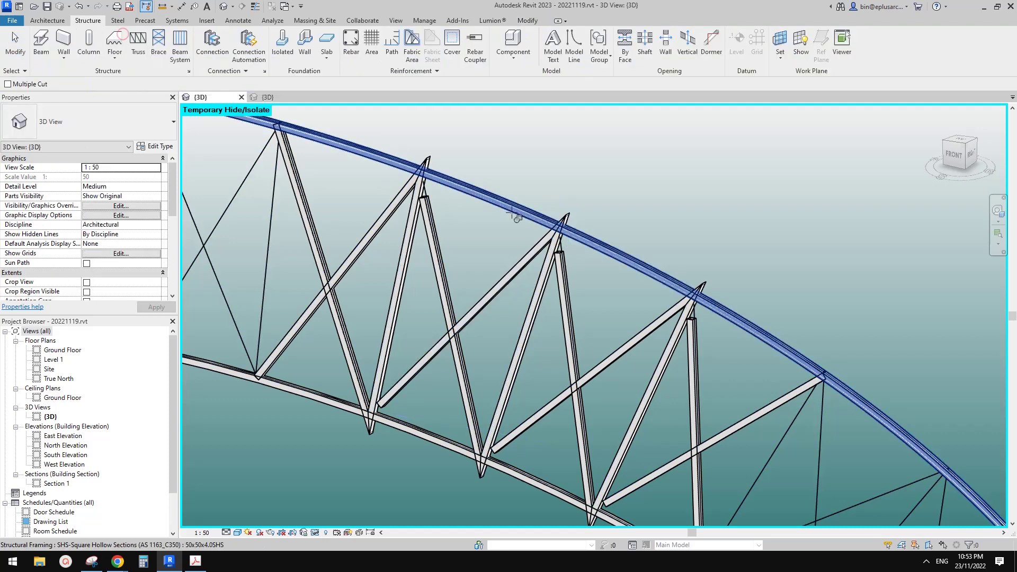
{"action": "left_click", "coordinate": [567, 254]}
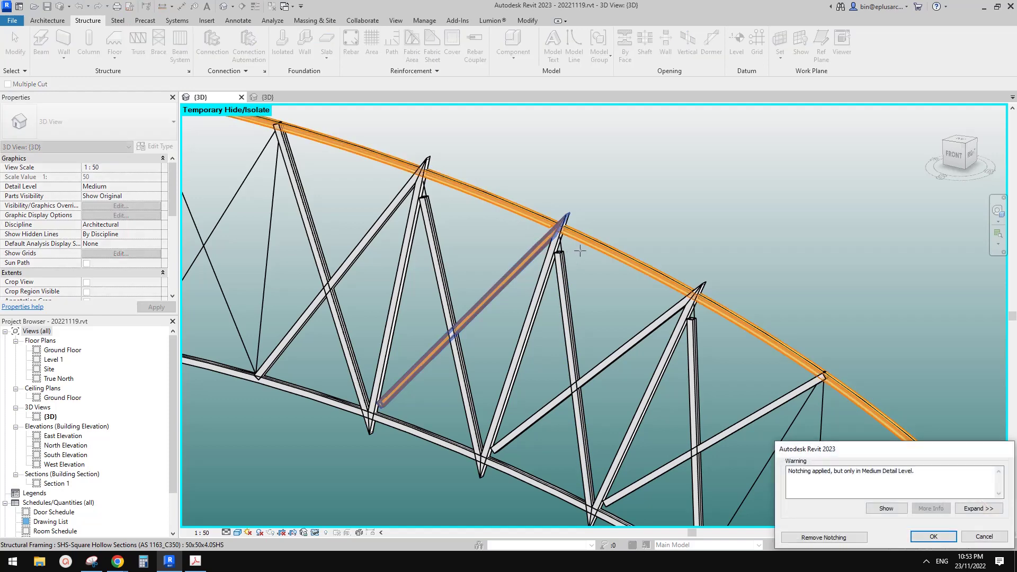
{"action": "left_click", "coordinate": [983, 537]}
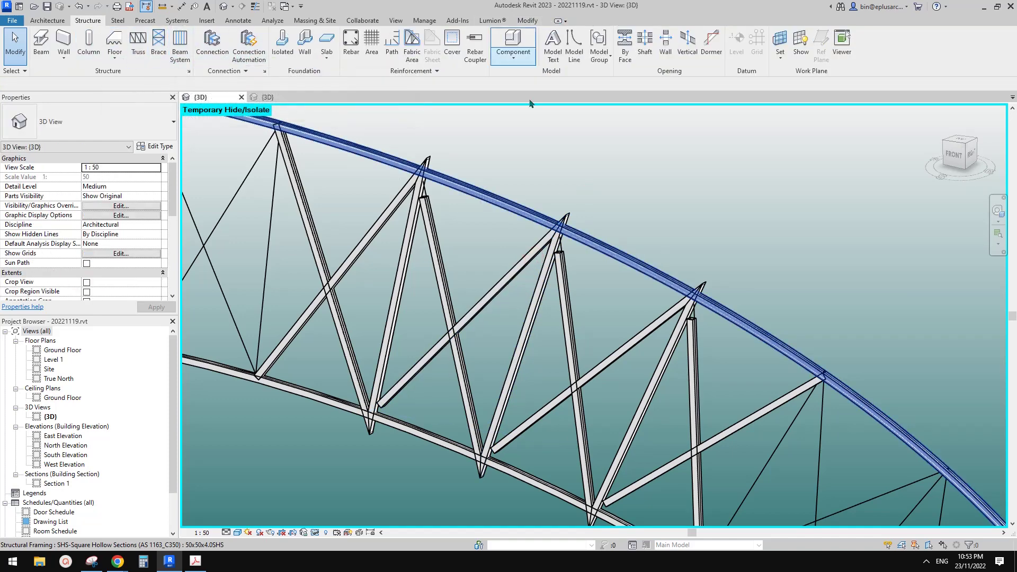
Step: Try to notch the same SHS diagonal against the curved top chord
{"action": "left_click", "coordinate": [531, 257]}
{"action": "left_click", "coordinate": [118, 38]}
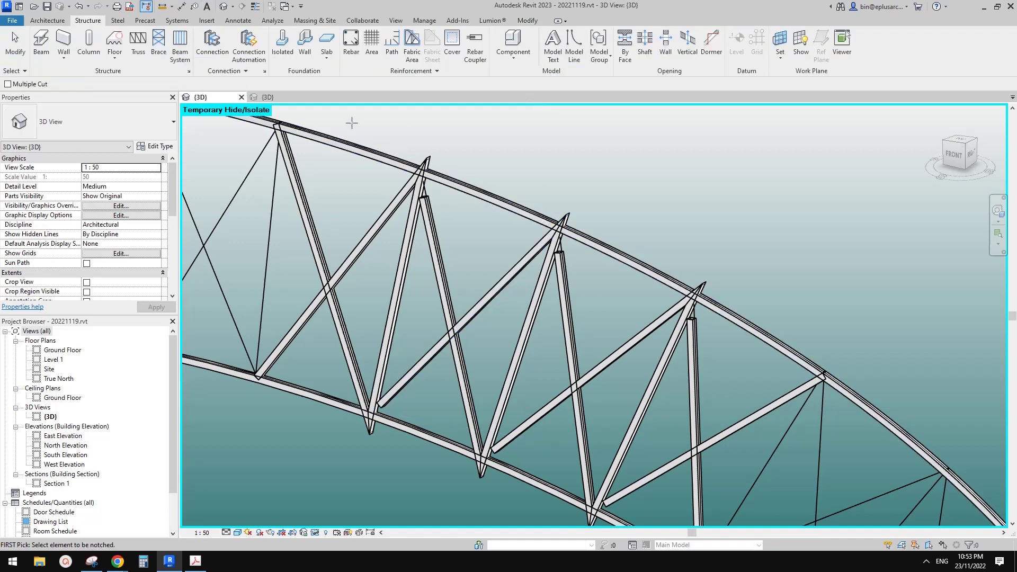
{"action": "left_click", "coordinate": [537, 254]}
{"action": "left_click", "coordinate": [545, 223]}
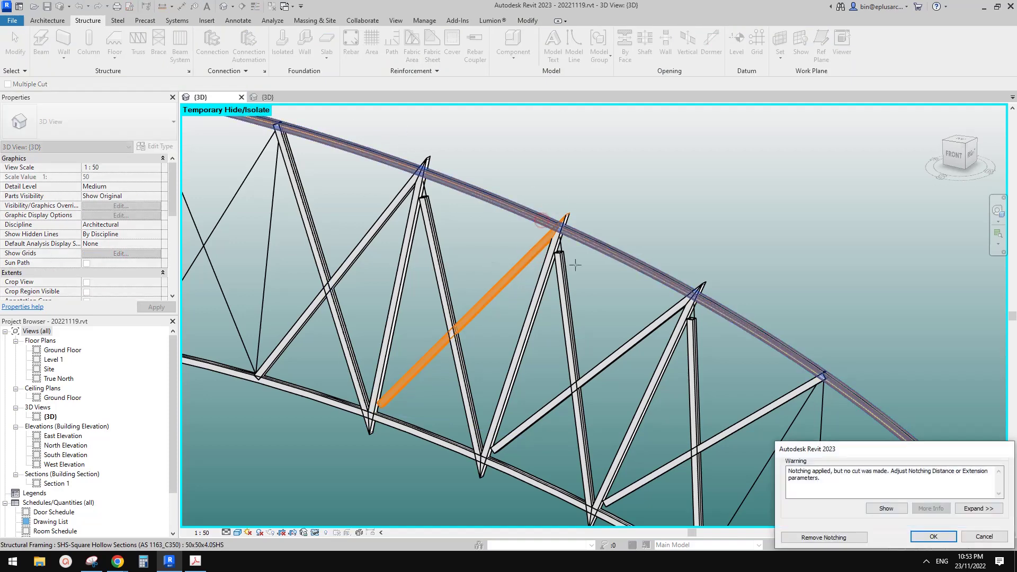
{"action": "key", "text": "Escape"}
Step: Examine the arched truss and its partly placed steel web from several angles, alongside the existing roof with trusses
{"action": "scroll", "coordinate": [582, 275], "scroll_direction": "down", "scroll_amount": 5}
{"action": "middle_click_drag", "start_coordinate": [605, 301], "coordinate": [651, 355], "text": "shift"}
{"action": "scroll", "coordinate": [638, 348], "scroll_direction": "up", "scroll_amount": 1}
{"action": "left_click", "coordinate": [650, 359]}
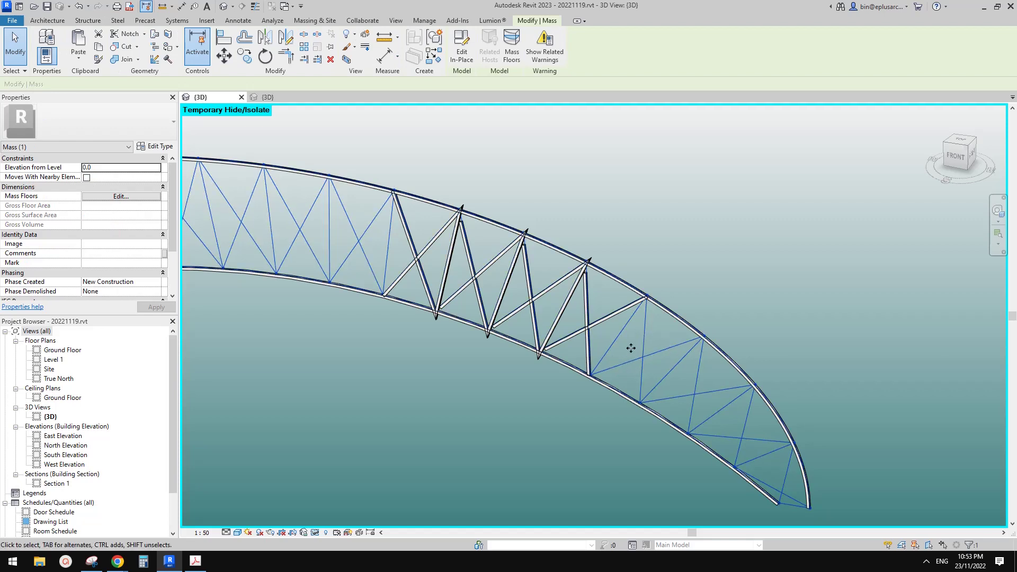
{"action": "scroll", "coordinate": [636, 361], "scroll_direction": "down", "scroll_amount": 5}
{"action": "middle_click_drag", "start_coordinate": [564, 302], "coordinate": [537, 305], "text": "shift"}
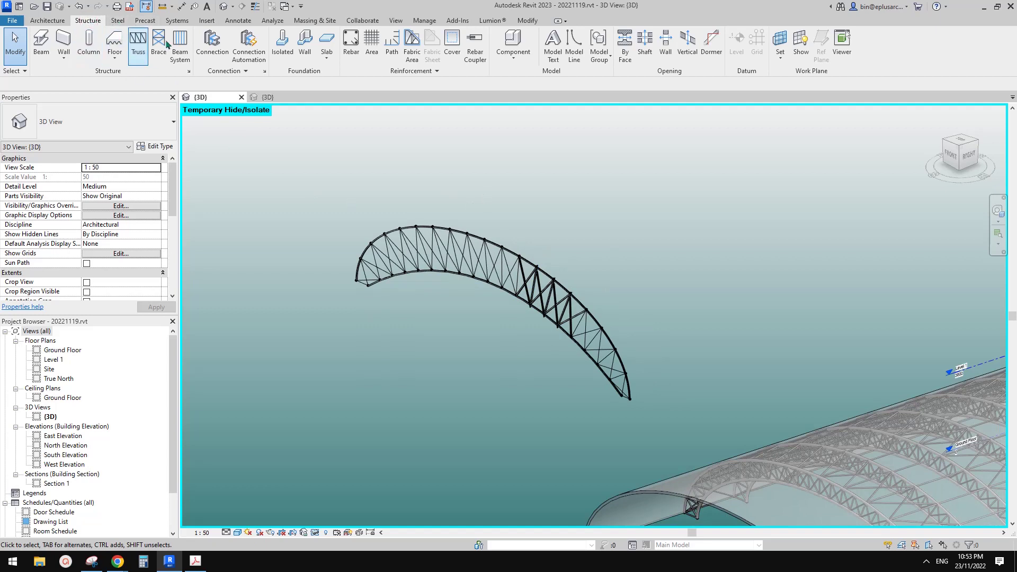
{"action": "middle_click_drag", "start_coordinate": [617, 336], "coordinate": [691, 394], "text": "shift"}
{"action": "left_click", "coordinate": [792, 399]}
{"action": "middle_click_drag", "start_coordinate": [792, 400], "coordinate": [582, 328], "text": "shift"}
{"action": "middle_click_drag", "start_coordinate": [497, 291], "coordinate": [540, 320], "text": "shift"}
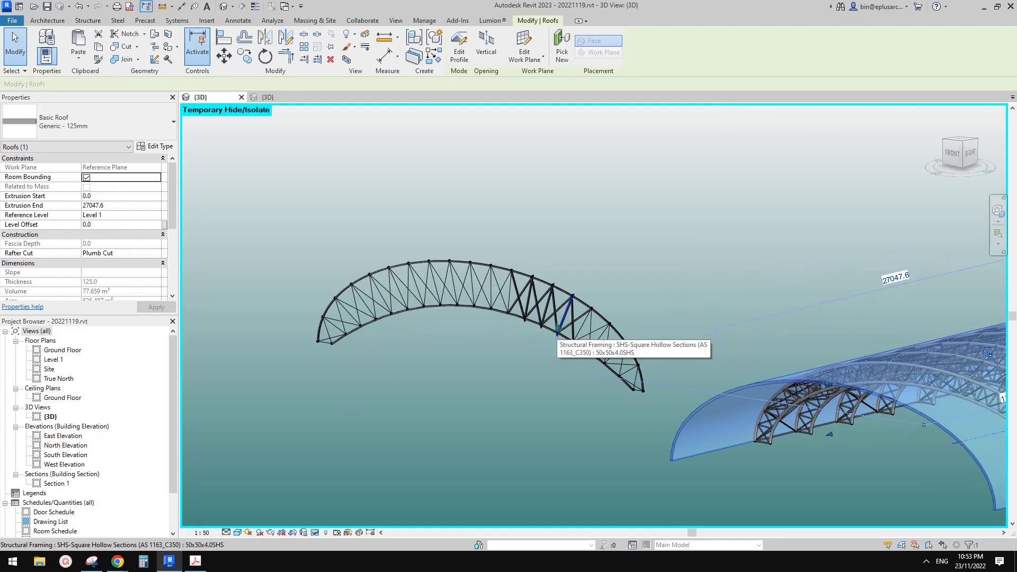
{"action": "middle_click_drag", "start_coordinate": [558, 329], "coordinate": [507, 324], "text": "shift"}
Step: Clear the selection and restore the temporarily hidden stepped roof form in the view
{"action": "left_click", "coordinate": [494, 313]}
{"action": "middle_click_drag", "start_coordinate": [461, 256], "coordinate": [520, 310]}
{"action": "key", "text": "h"}
{"action": "key", "text": "r"}
{"action": "scroll", "coordinate": [589, 269], "scroll_direction": "up", "scroll_amount": 2}
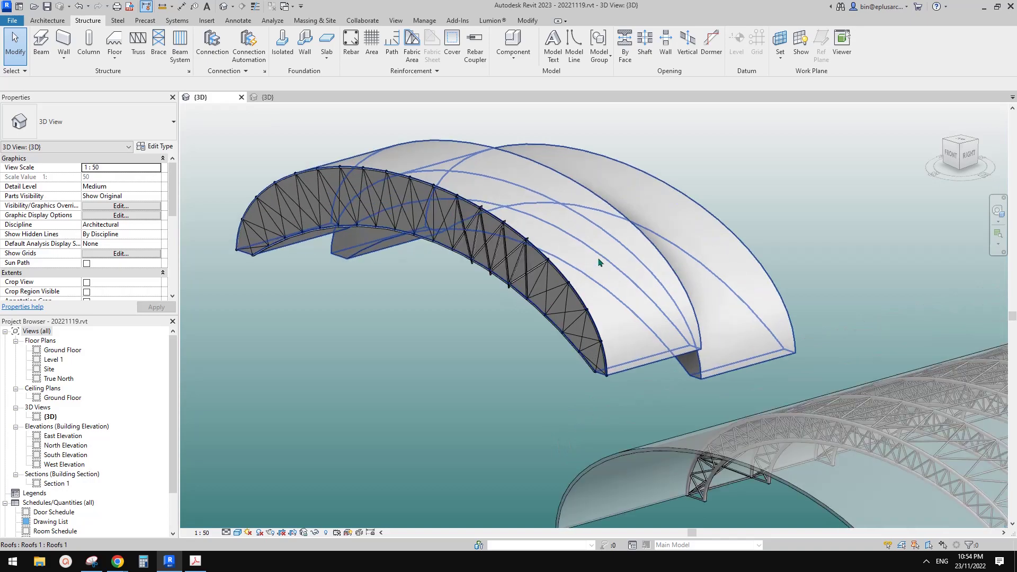
Step: Examine the stepped roof form's front truss face and underside from a low front angle
{"action": "scroll", "coordinate": [599, 254], "scroll_direction": "down", "scroll_amount": 3}
{"action": "scroll", "coordinate": [585, 233], "scroll_direction": "up", "scroll_amount": 1}
{"action": "middle_click_drag", "start_coordinate": [535, 268], "coordinate": [526, 290], "text": "shift"}
{"action": "scroll", "coordinate": [434, 360], "scroll_direction": "up", "scroll_amount": 2}
{"action": "middle_click_drag", "start_coordinate": [434, 360], "coordinate": [544, 275]}
{"action": "left_click", "coordinate": [517, 271]}
{"action": "key", "text": "Escape"}
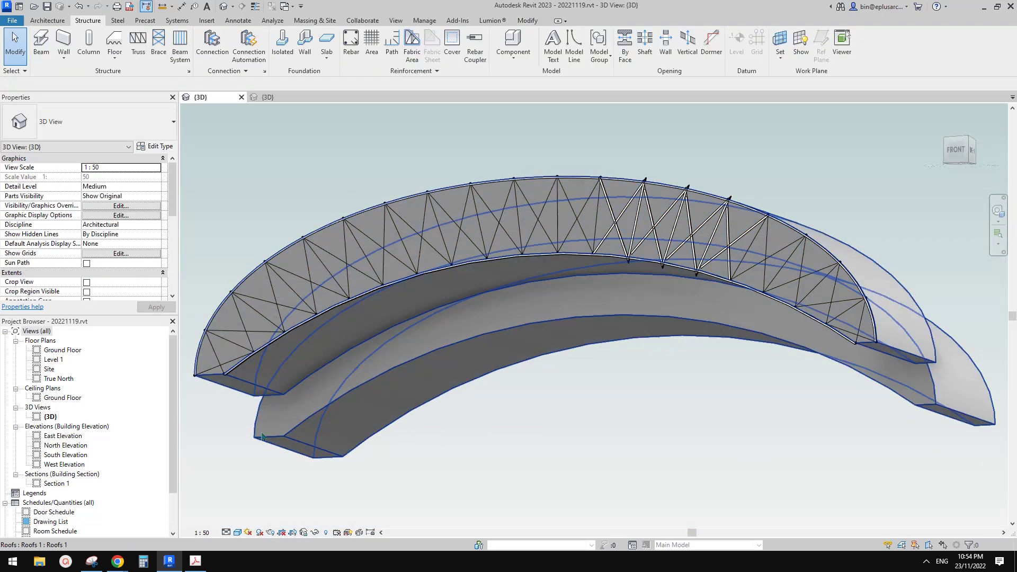
{"action": "middle_click_drag", "start_coordinate": [718, 293], "coordinate": [539, 279], "text": "shift"}
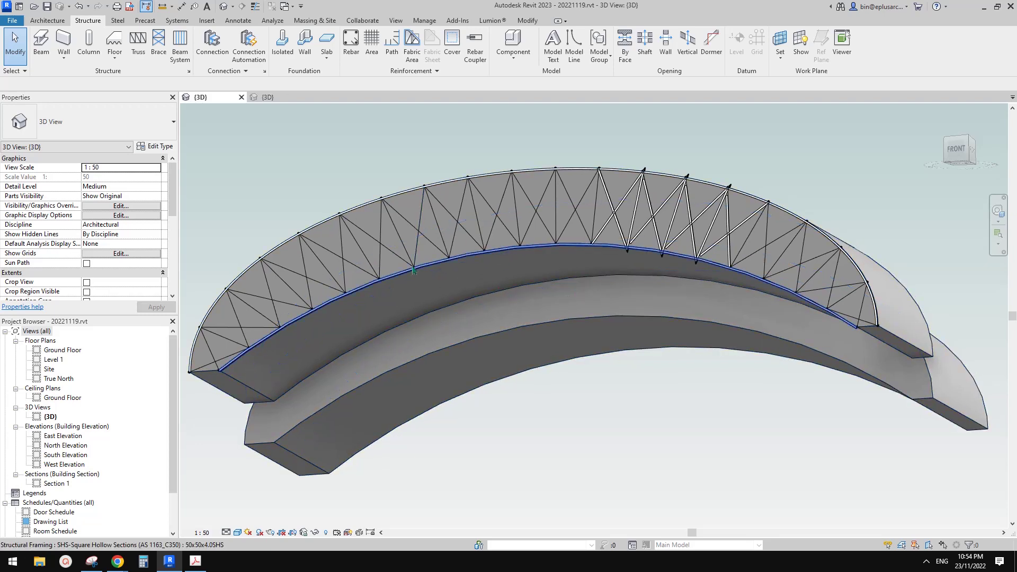
Step: Start a new in-place component in the Mass category, accepting the default name
{"action": "left_click", "coordinate": [46, 21]}
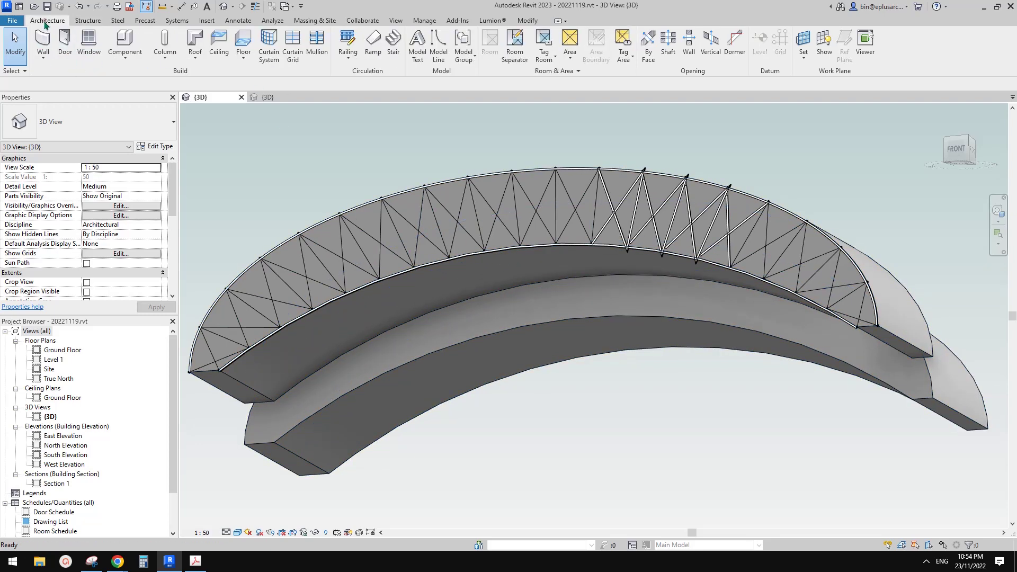
{"action": "left_click", "coordinate": [126, 62]}
{"action": "left_click", "coordinate": [114, 102]}
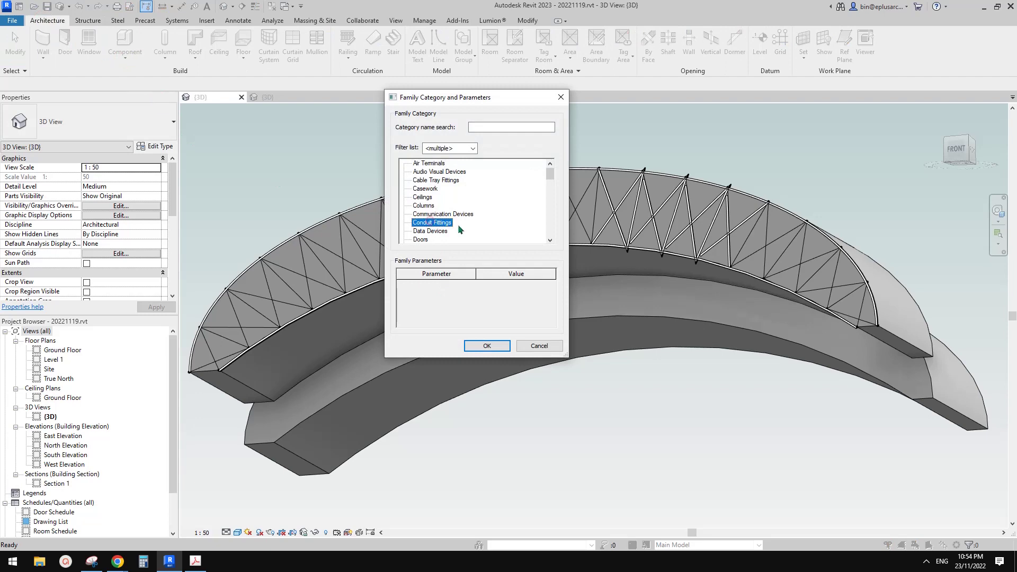
{"action": "key", "text": "m"}
{"action": "left_click", "coordinate": [482, 345]}
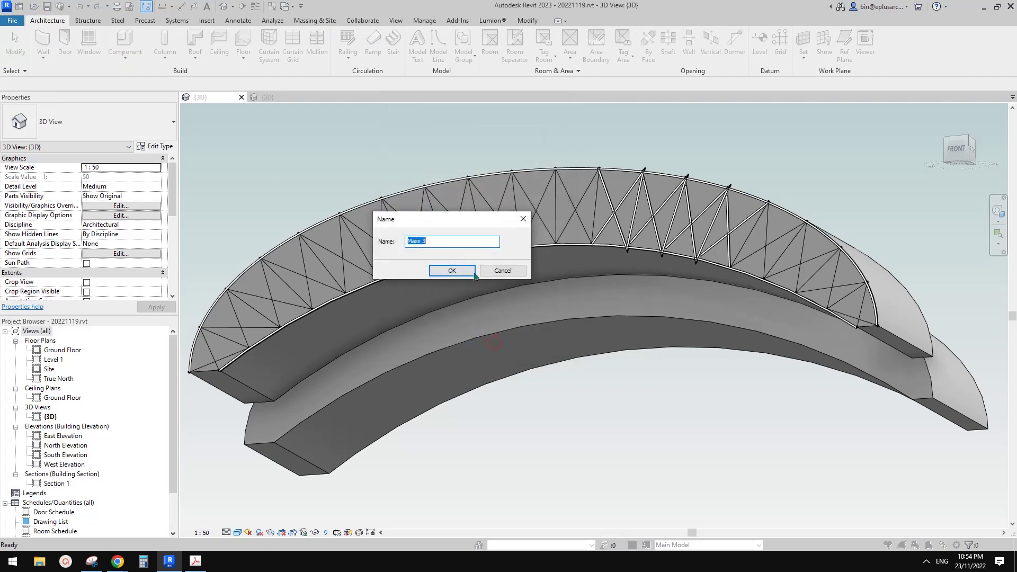
{"action": "left_click", "coordinate": [466, 269]}
Step: Set the lower step's front roof face as work plane and create model lines from its two curved edges
{"action": "left_click", "coordinate": [221, 39]}
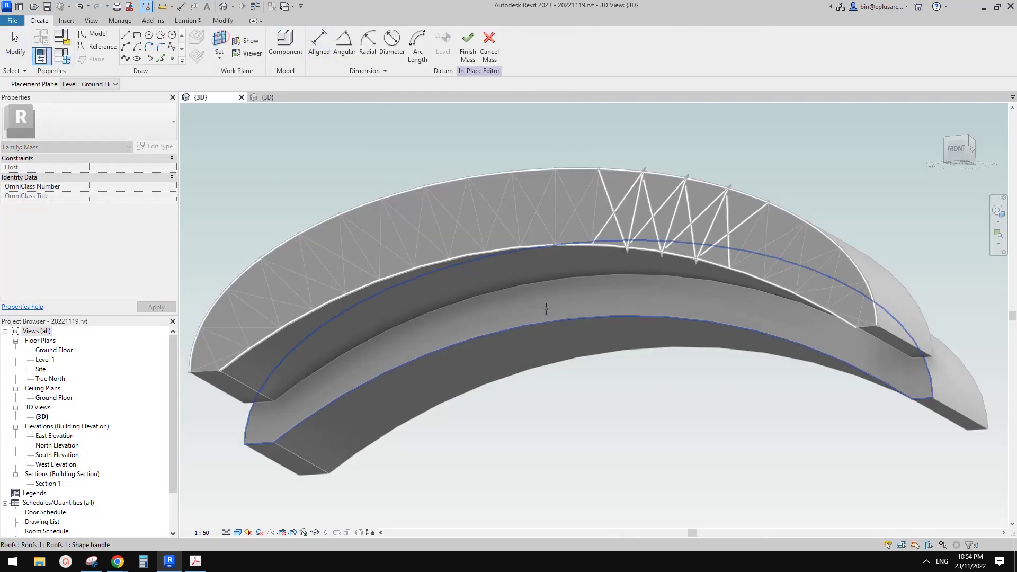
{"action": "left_click", "coordinate": [483, 315]}
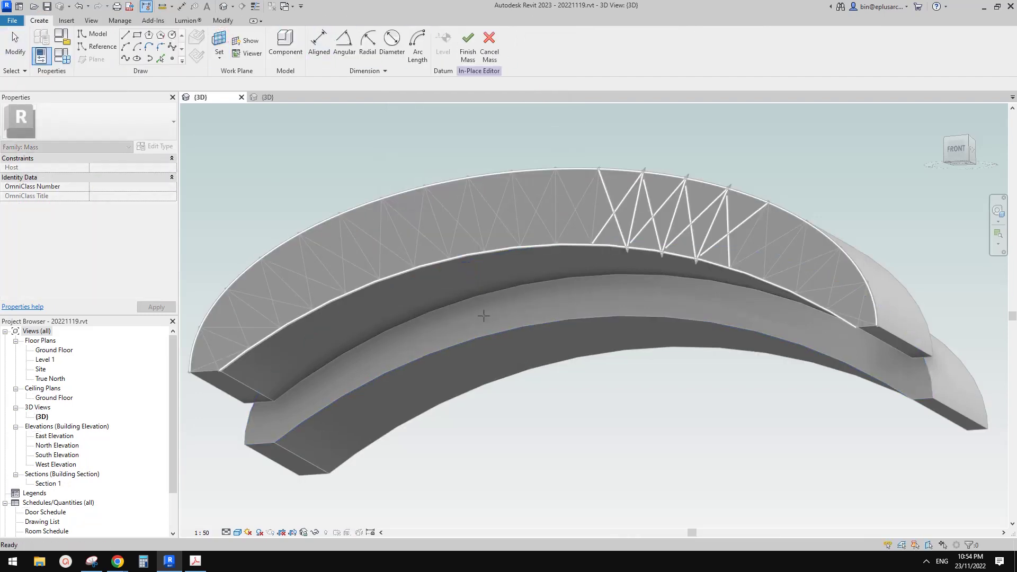
{"action": "left_click", "coordinate": [96, 34]}
{"action": "left_click", "coordinate": [160, 58]}
{"action": "left_click", "coordinate": [458, 342]}
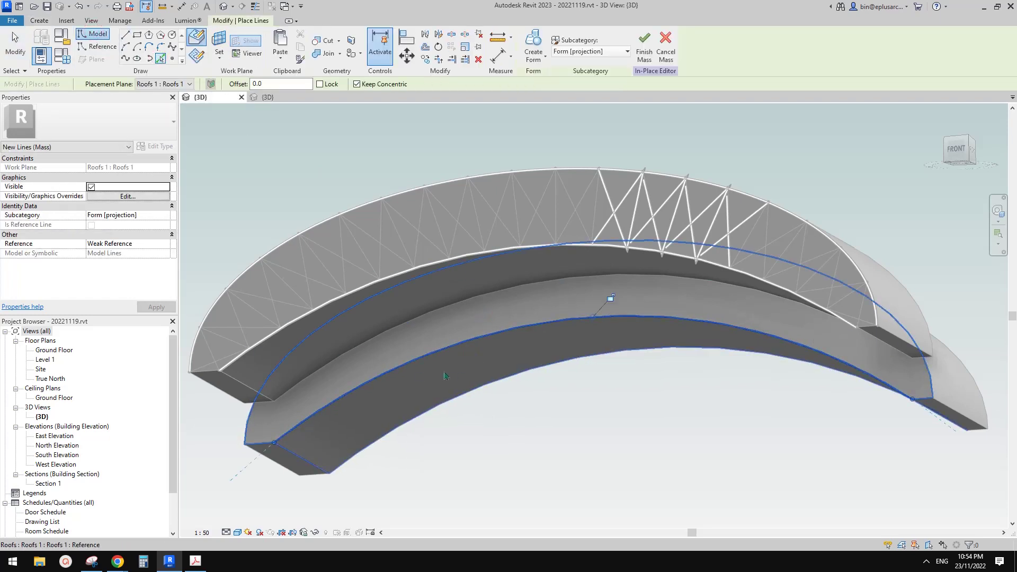
{"action": "left_click", "coordinate": [332, 356]}
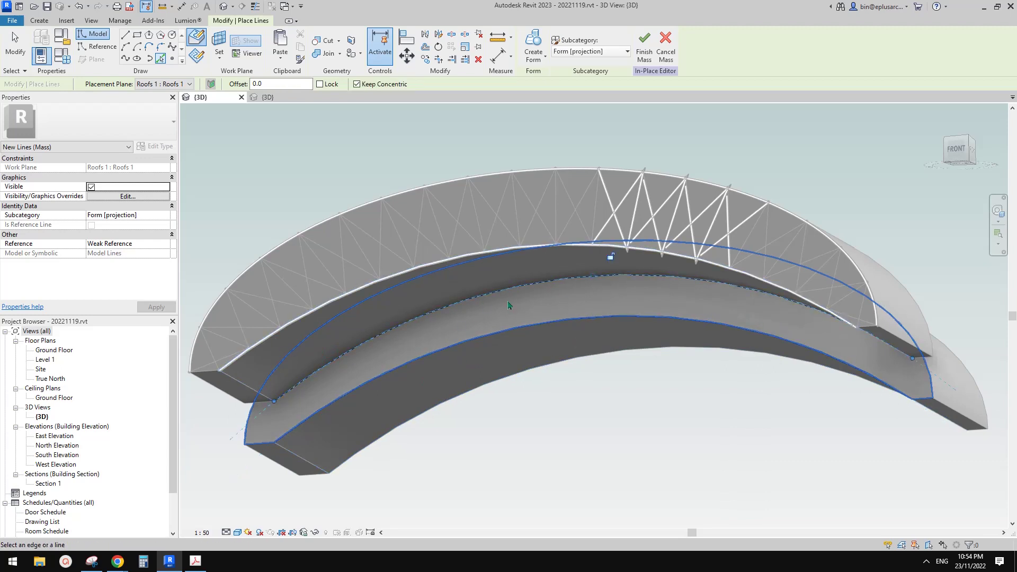
{"action": "key", "text": "Escape"}
{"action": "key", "text": "Escape"}
Step: Divide both curved lines on the lower step's front face into 20 nodes each
{"action": "left_click_drag", "start_coordinate": [572, 373], "coordinate": [548, 259]}
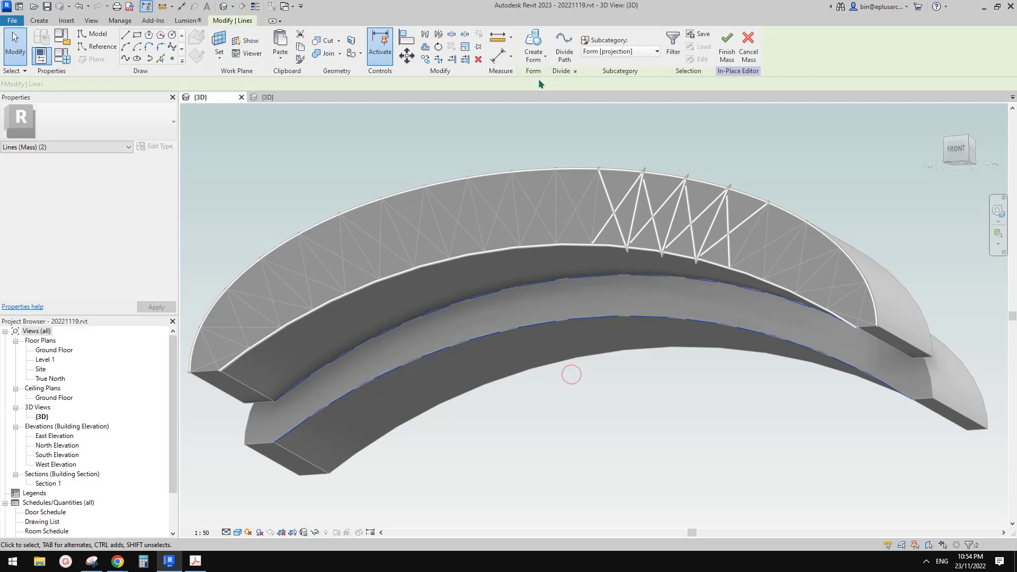
{"action": "left_click", "coordinate": [564, 50]}
{"action": "left_click", "coordinate": [111, 178]}
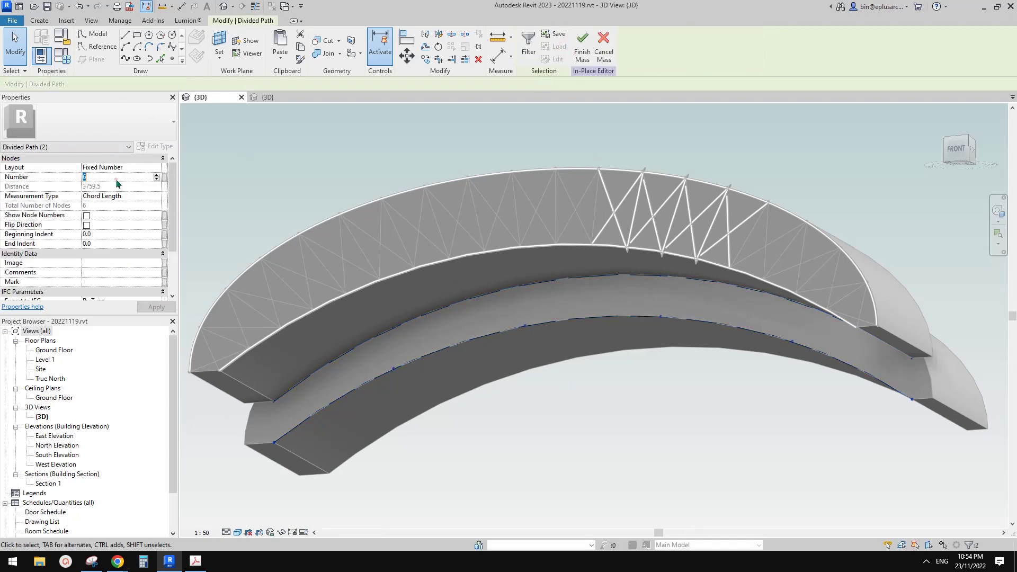
{"action": "type", "text": "20"}
Step: Turn on Show Node Numbers for the lower divided path and the upper divided path
{"action": "left_click", "coordinate": [631, 324]}
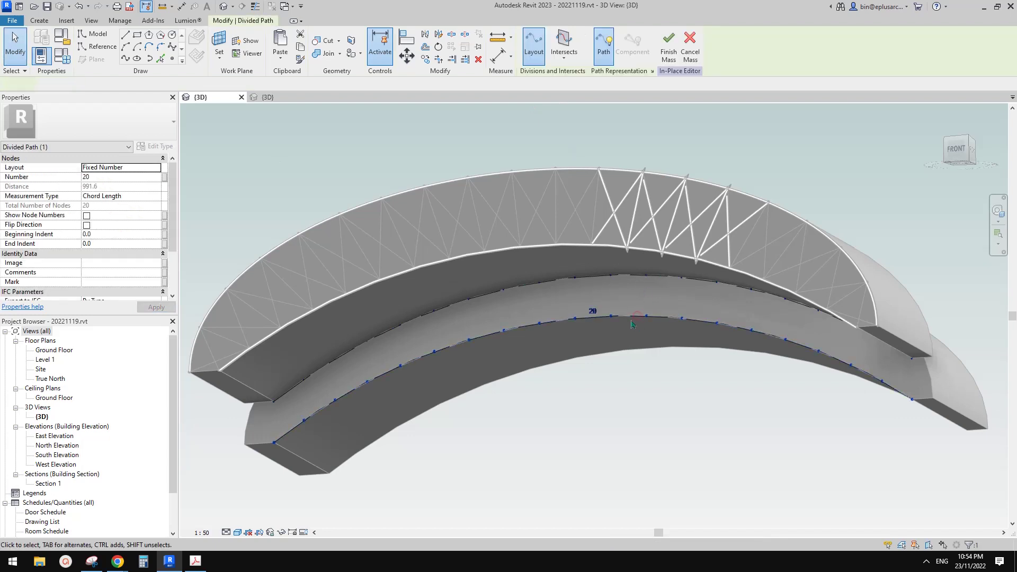
{"action": "left_click", "coordinate": [88, 216]}
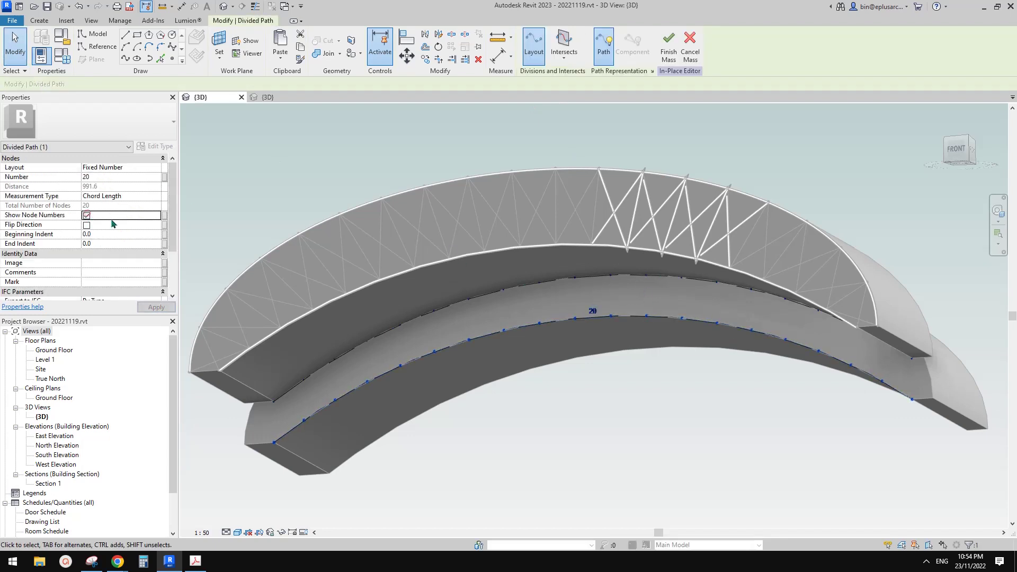
{"action": "left_click", "coordinate": [820, 415]}
{"action": "left_click", "coordinate": [750, 290]}
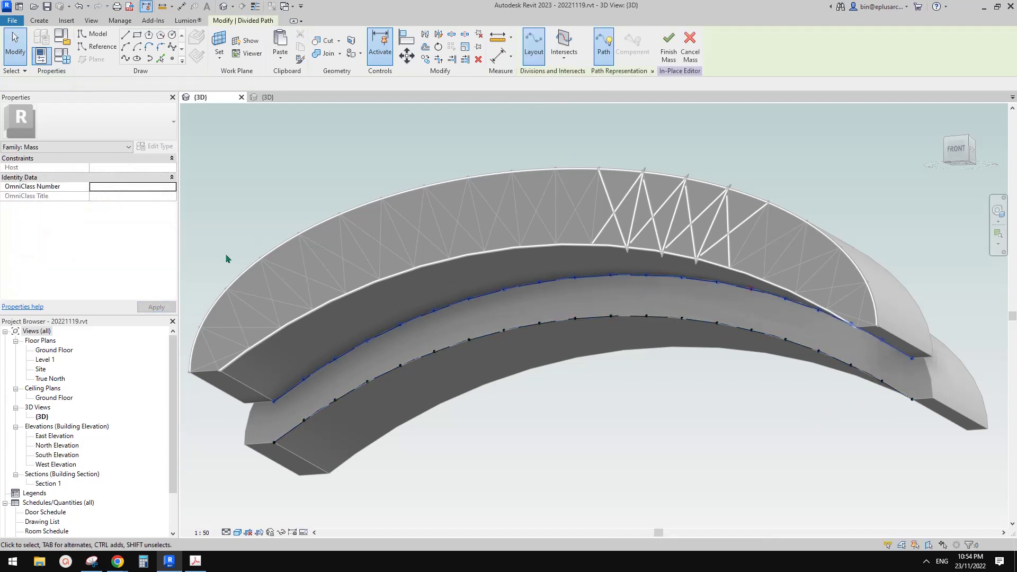
{"action": "left_click", "coordinate": [86, 215]}
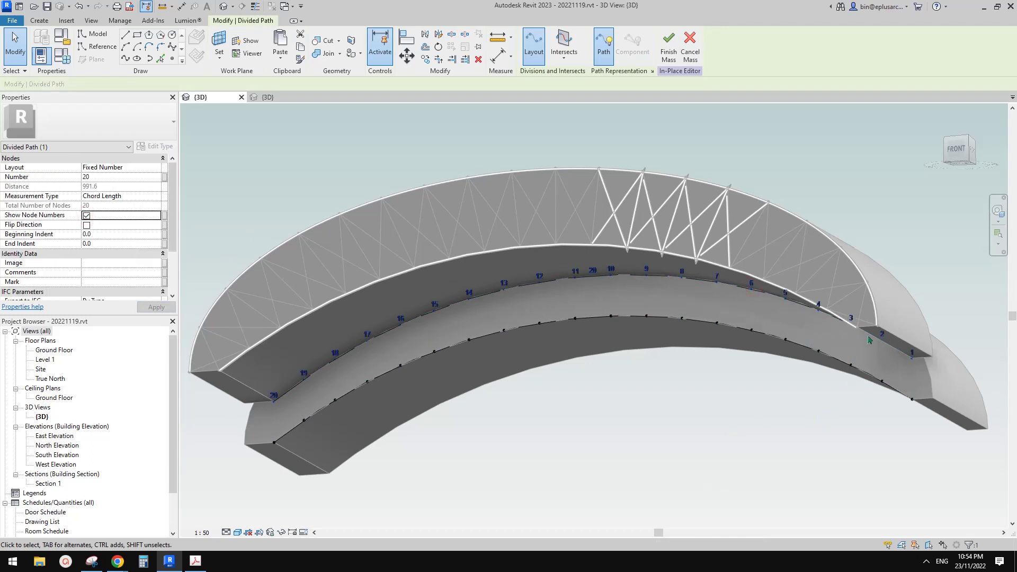
{"action": "key", "text": "Escape"}
Step: Place a Family1 line between matching nodes of the two divided paths and repeat it along their full length
{"action": "left_click", "coordinate": [38, 20]}
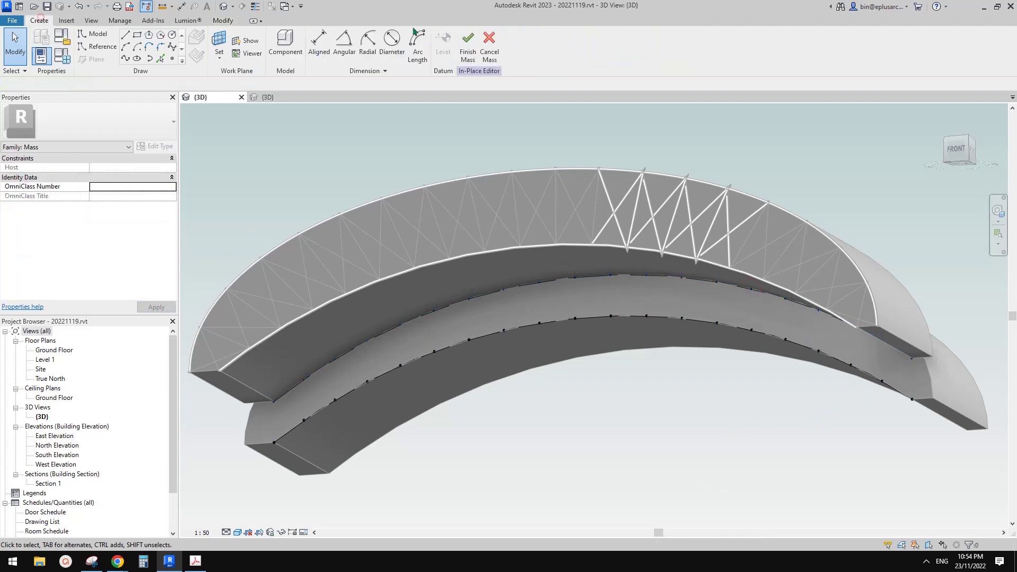
{"action": "left_click", "coordinate": [285, 48]}
{"action": "left_click", "coordinate": [576, 277]}
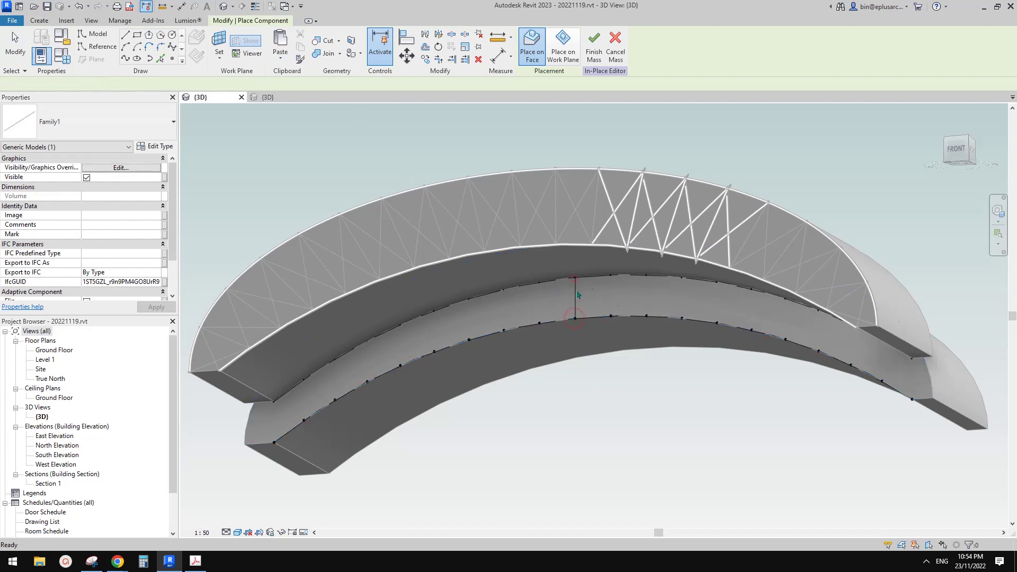
{"action": "key", "text": "Escape"}
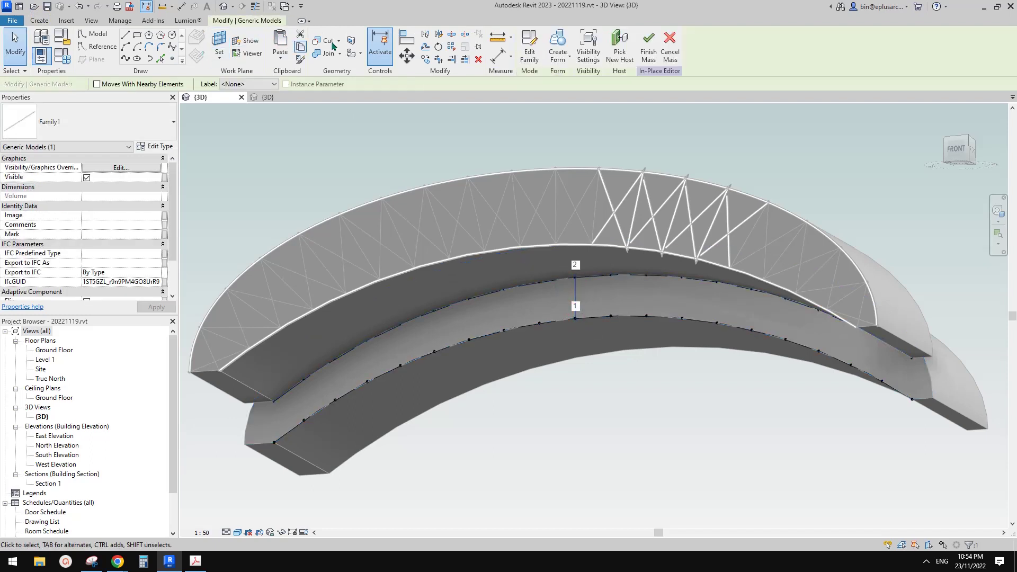
{"action": "left_click", "coordinate": [451, 47]}
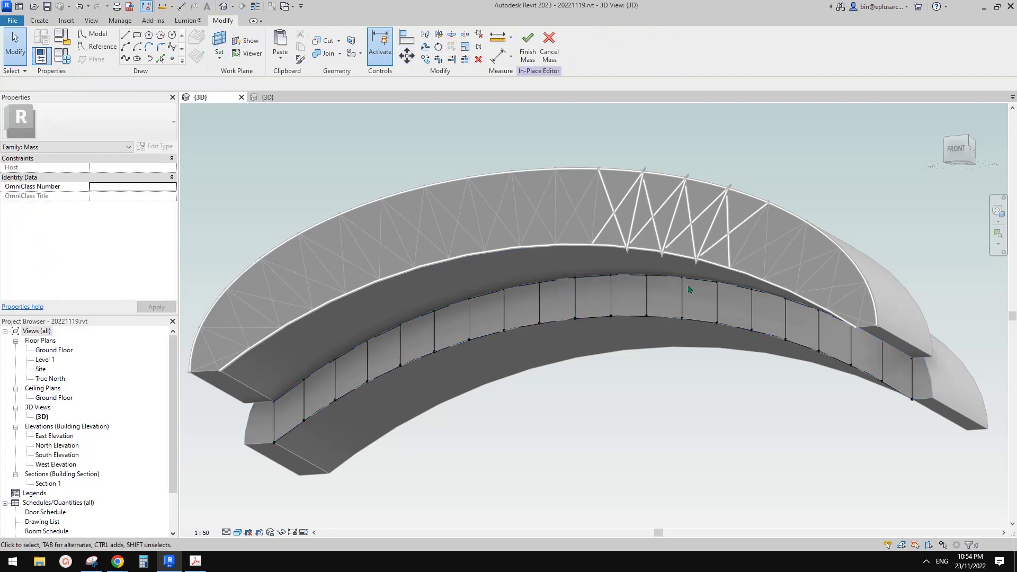
Step: Finish the in-place mass containing the vertical guide lines on the lower step
{"action": "middle_click_drag", "start_coordinate": [575, 313], "coordinate": [571, 312], "text": "shift"}
{"action": "scroll", "coordinate": [562, 290], "scroll_direction": "up", "scroll_amount": 2}
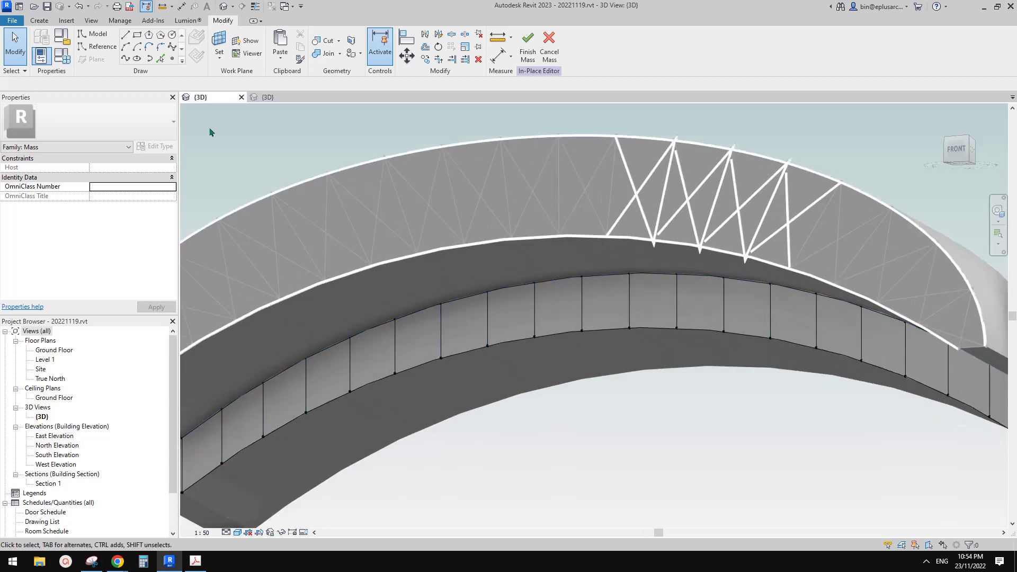
{"action": "left_click", "coordinate": [67, 23]}
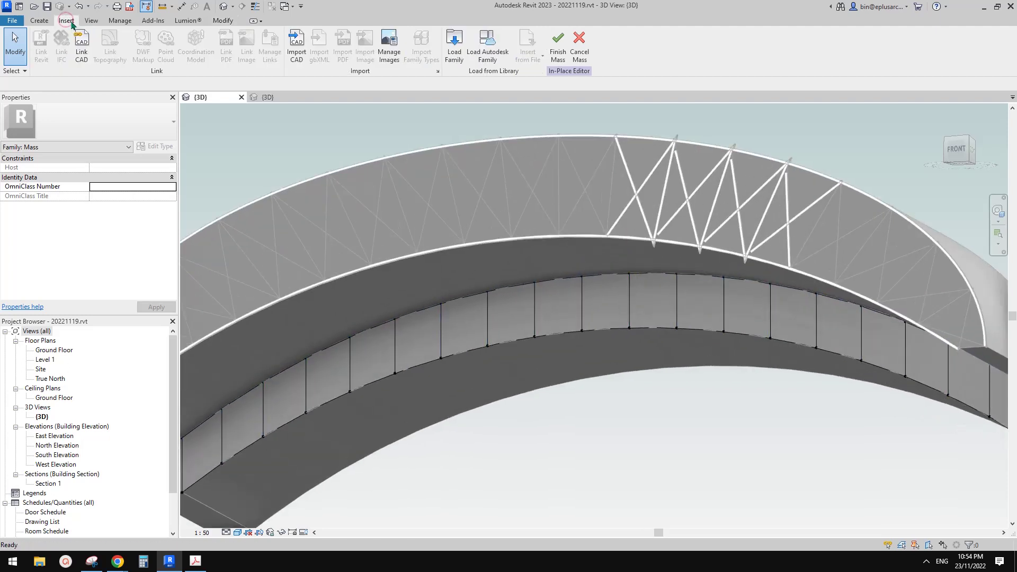
{"action": "left_click", "coordinate": [40, 21]}
{"action": "left_click", "coordinate": [466, 54]}
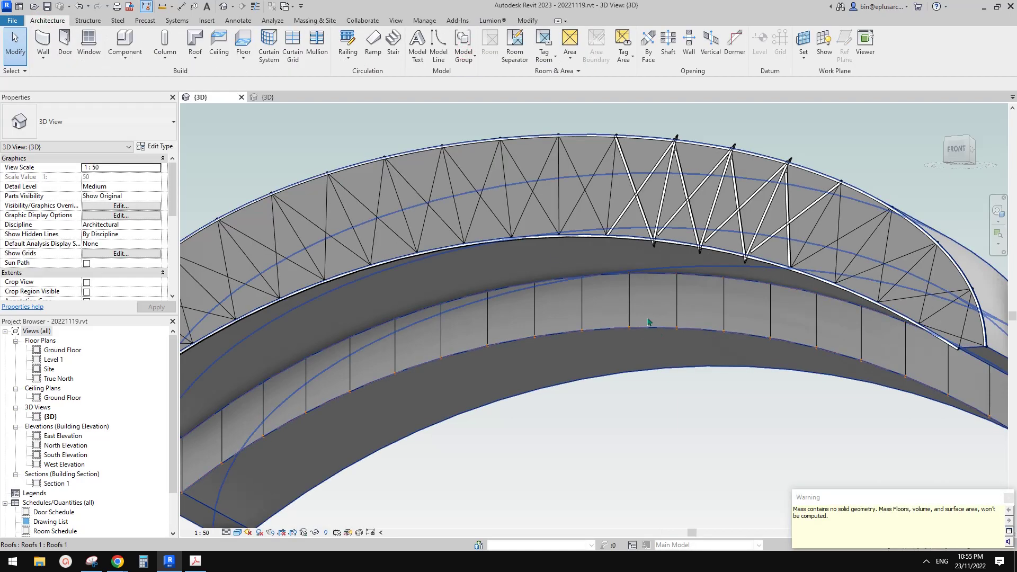
Step: Place 50x50x4.0SHS beams along the lower step's bottom and top curved guide lines as truss chords
{"action": "left_click", "coordinate": [87, 20]}
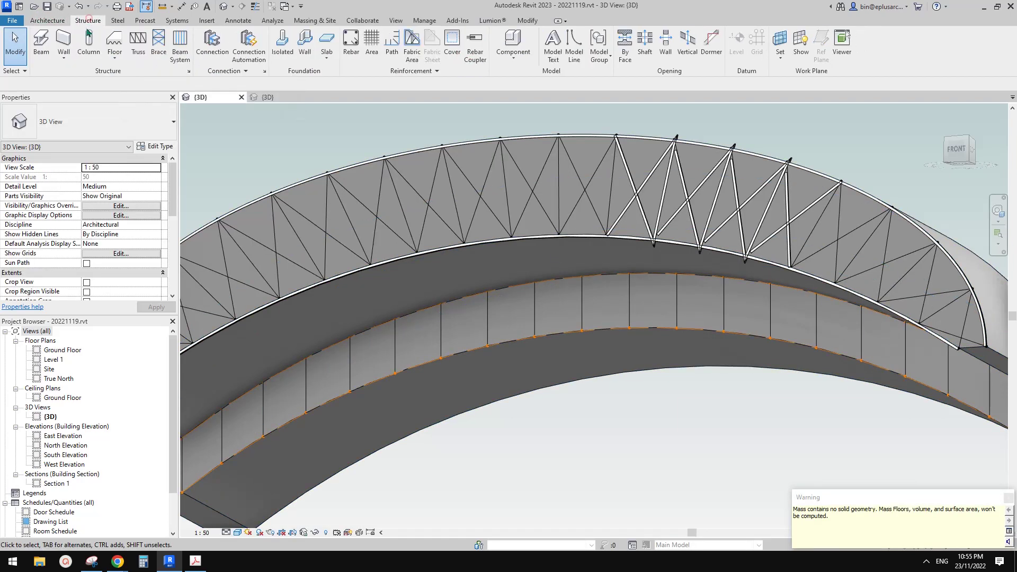
{"action": "left_click", "coordinate": [41, 46]}
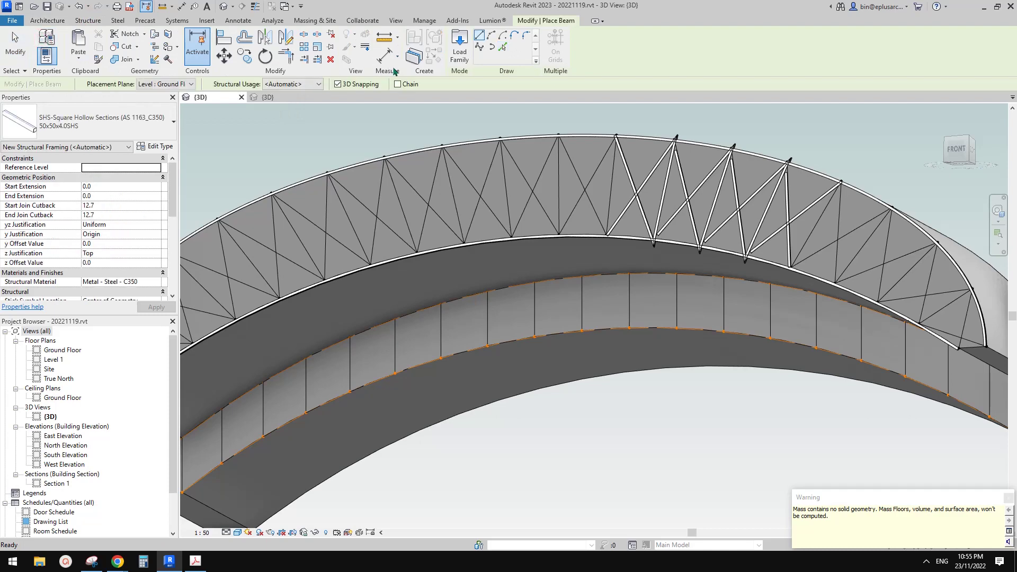
{"action": "left_click", "coordinate": [605, 329]}
{"action": "left_click", "coordinate": [602, 276]}
Step: Place 50x50x4.0SHS beams on four adjacent vertical guide lines near the middle of the lower truss
{"action": "middle_click_drag", "start_coordinate": [583, 317], "coordinate": [606, 310]}
{"action": "left_click", "coordinate": [604, 298]}
{"action": "left_click", "coordinate": [554, 296]}
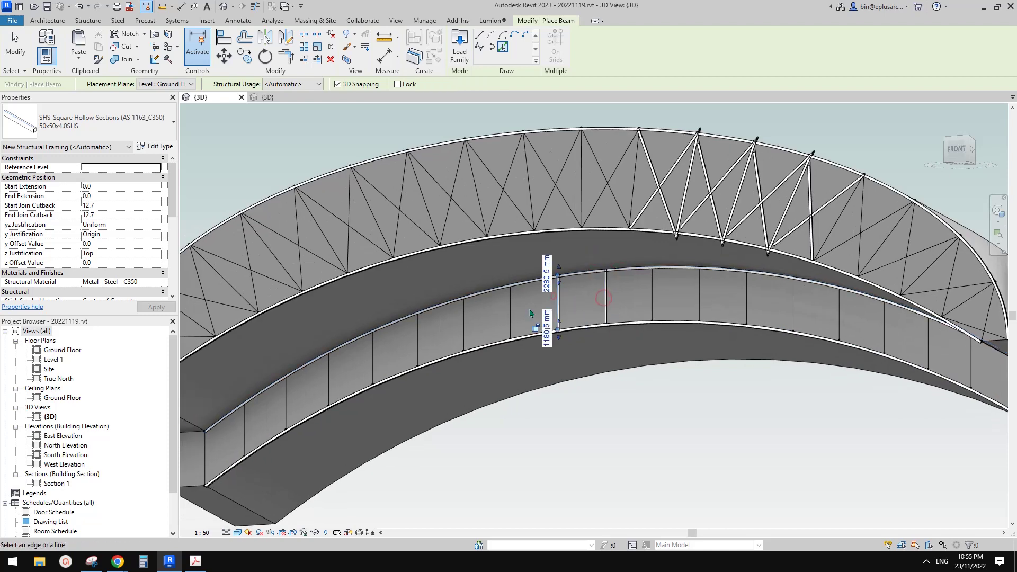
{"action": "left_click", "coordinate": [510, 313]}
{"action": "left_click", "coordinate": [652, 307]}
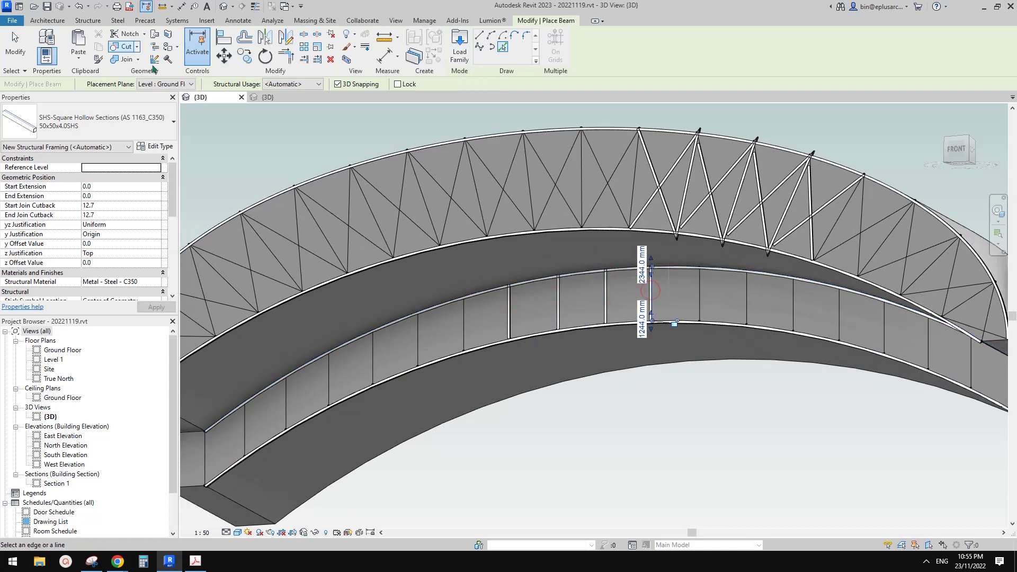
{"action": "left_click", "coordinate": [85, 23]}
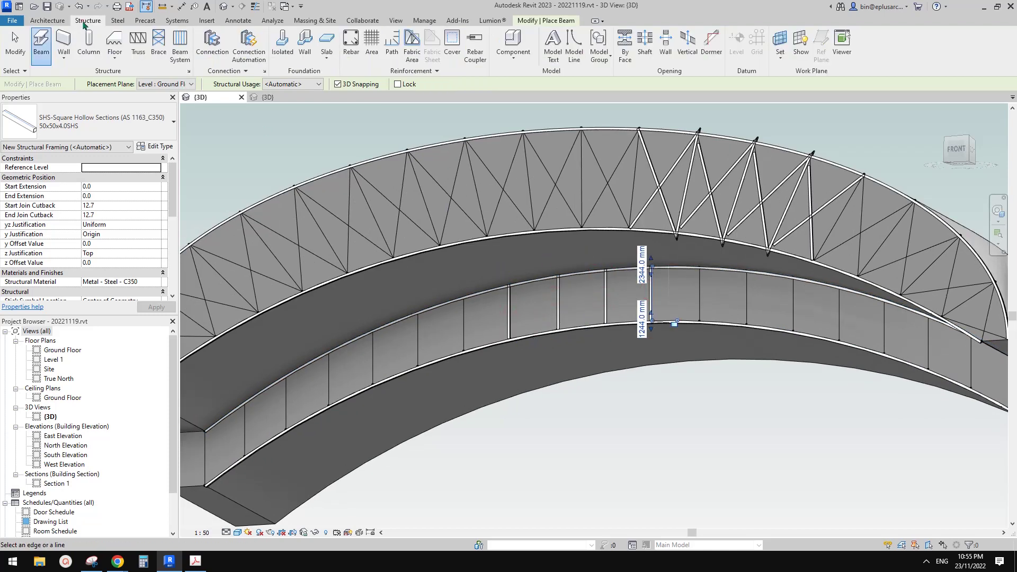
{"action": "left_click", "coordinate": [46, 43]}
{"action": "middle_click_drag", "start_coordinate": [604, 310], "coordinate": [535, 310], "text": "shift"}
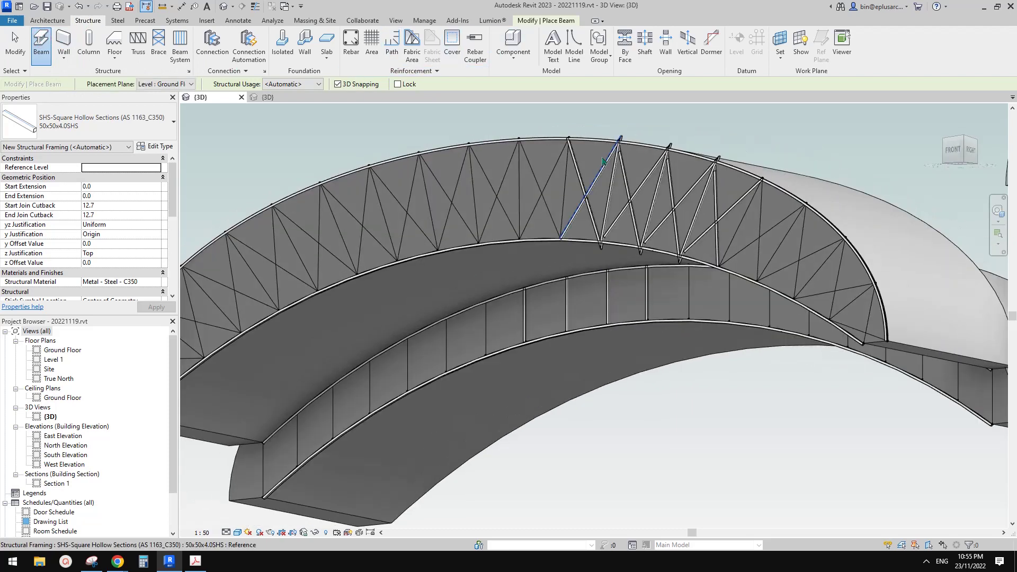
{"action": "key", "text": "Escape"}
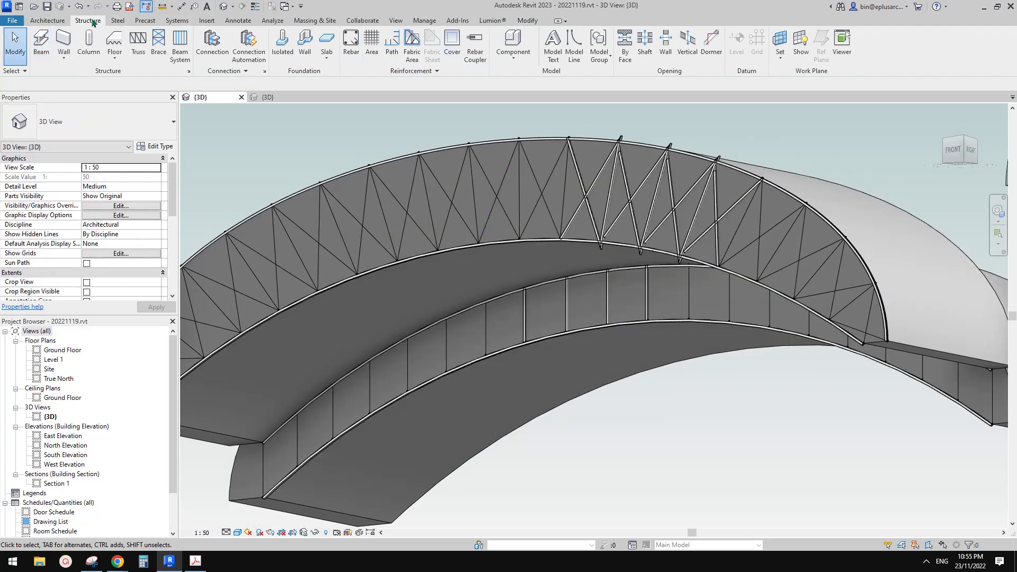
Step: Draw two crossing 50x50x4.0SHS diagonals between opposite chord nodes in the middle bay of the lower truss's four verticals
{"action": "left_click", "coordinate": [47, 21]}
{"action": "left_click", "coordinate": [86, 20]}
{"action": "left_click", "coordinate": [41, 43]}
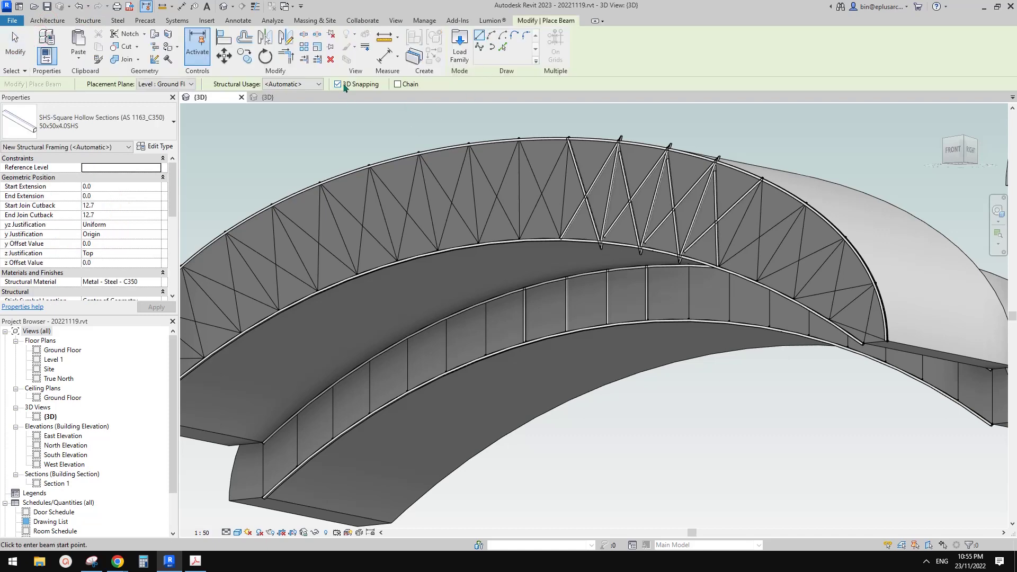
{"action": "scroll", "coordinate": [526, 272], "scroll_direction": "up", "scroll_amount": 4}
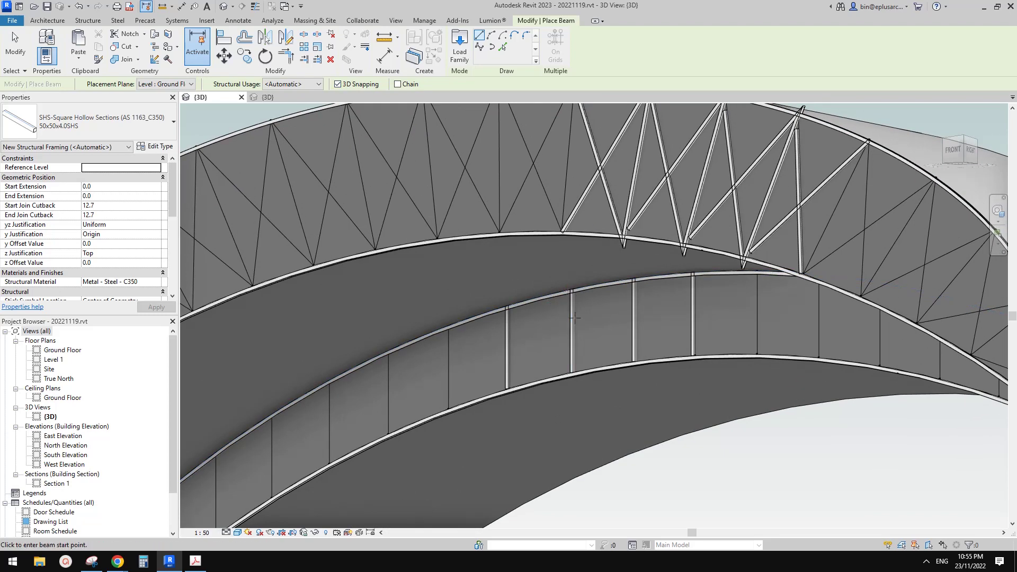
{"action": "left_click", "coordinate": [573, 291]}
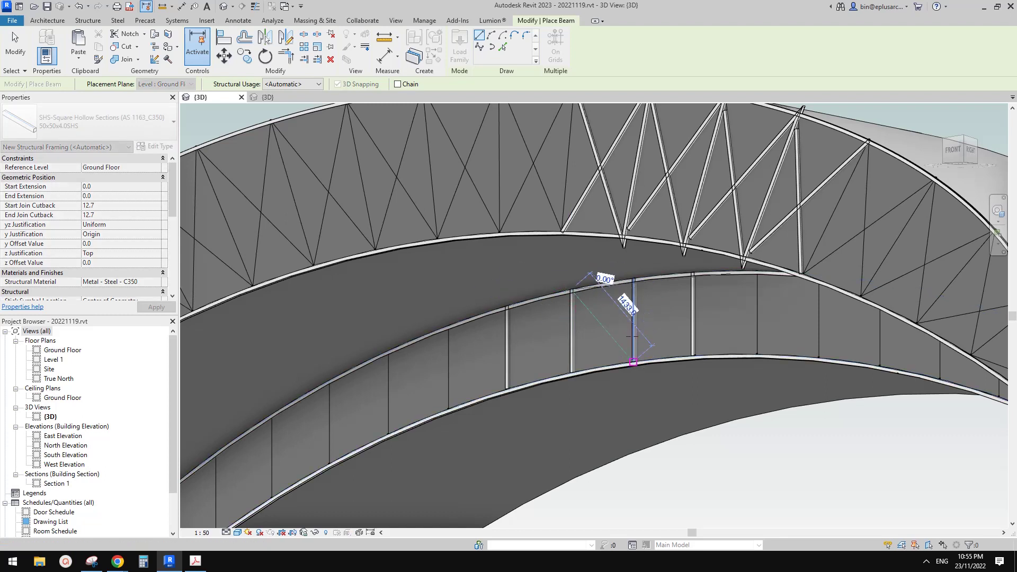
{"action": "left_click", "coordinate": [632, 335]}
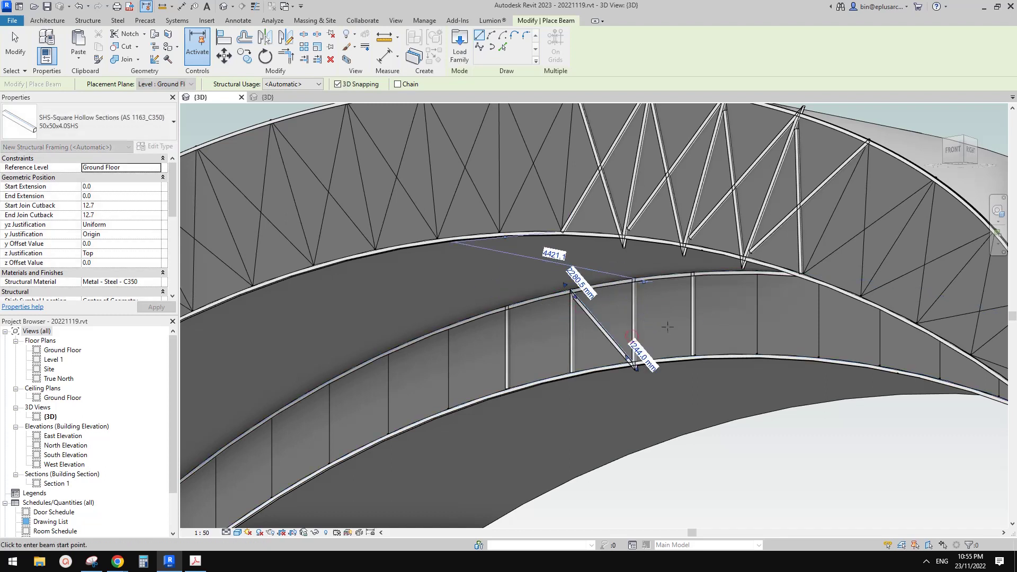
{"action": "left_click", "coordinate": [573, 355]}
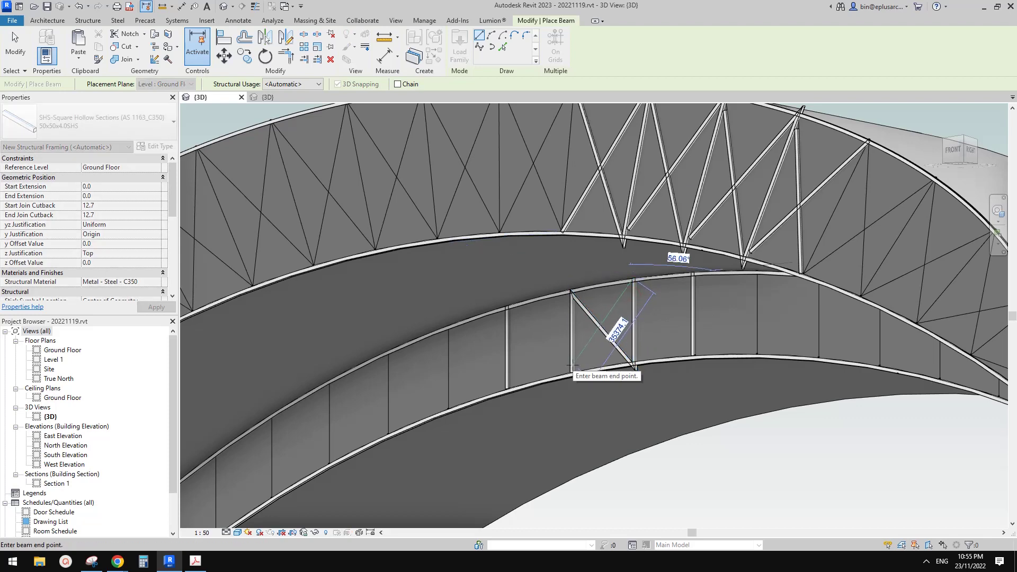
{"action": "left_click", "coordinate": [634, 281]}
{"action": "scroll", "coordinate": [568, 291], "scroll_direction": "down", "scroll_amount": 2}
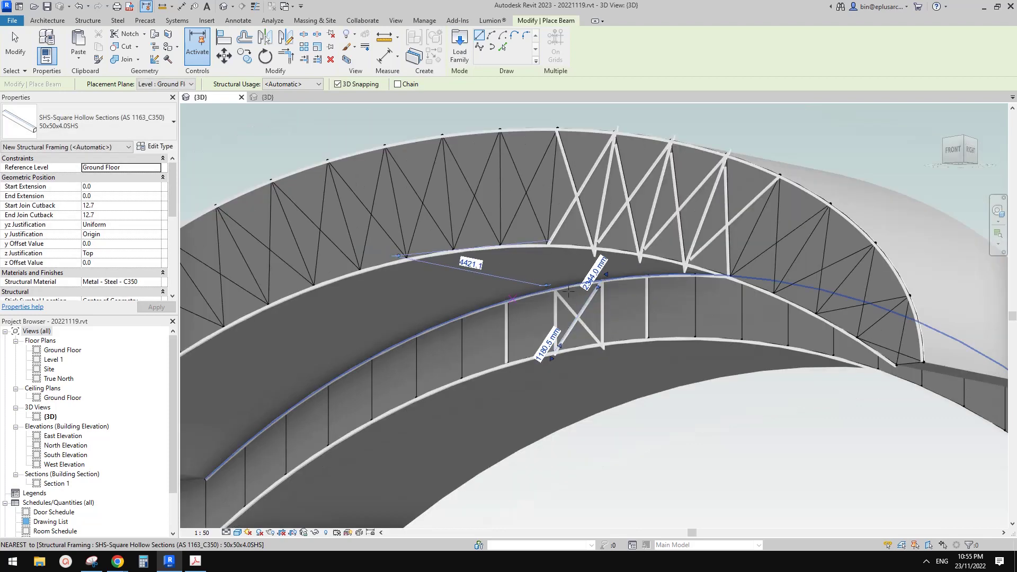
{"action": "scroll", "coordinate": [568, 291], "scroll_direction": "up", "scroll_amount": 3}
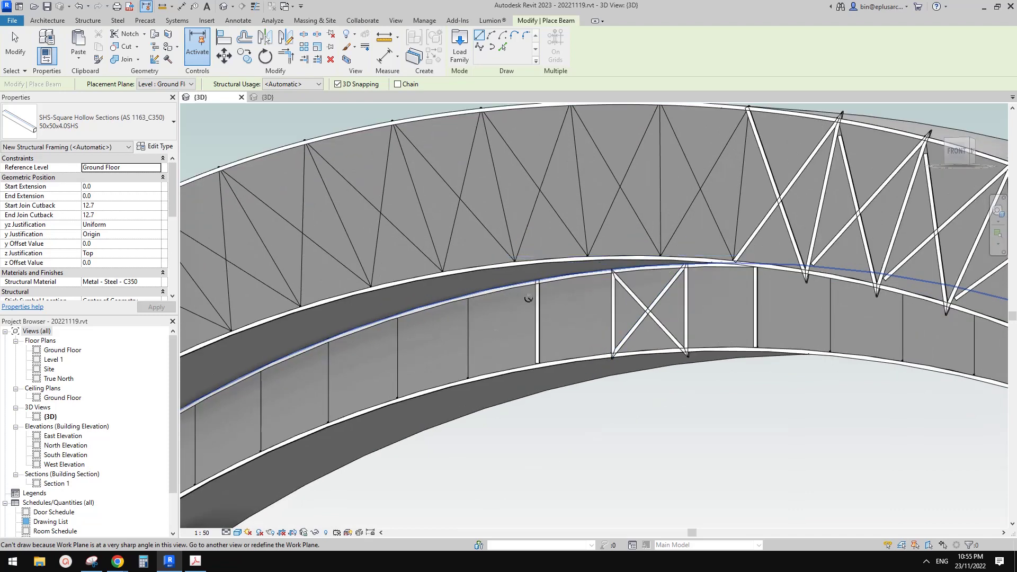
{"action": "key", "text": "Escape"}
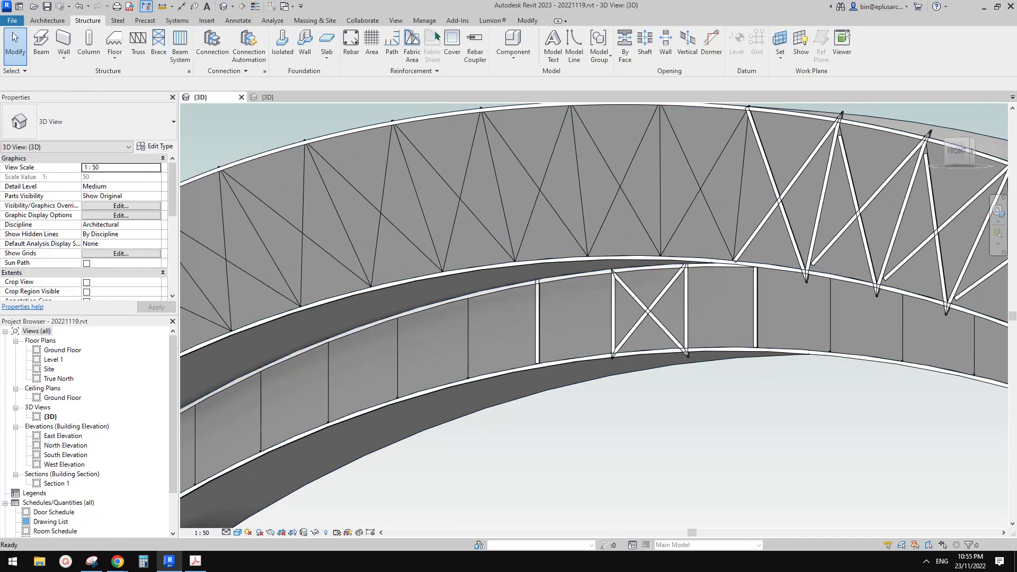
Step: Place 50x50x4.0SHS beams on the four vertical guide lines following the existing verticals towards the lower truss's left end
{"action": "left_click", "coordinate": [531, 24]}
{"action": "left_click", "coordinate": [89, 20]}
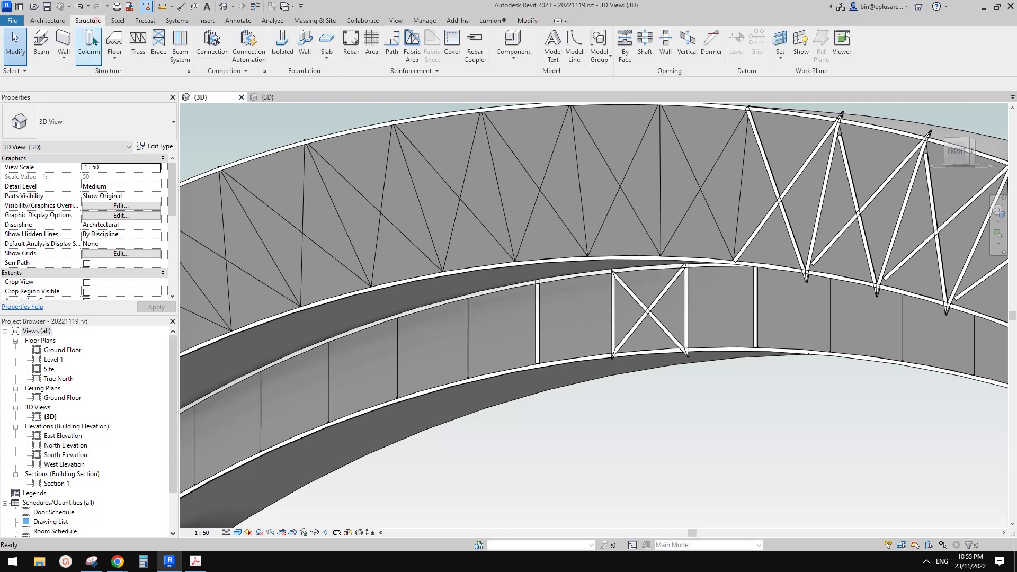
{"action": "left_click", "coordinate": [42, 41]}
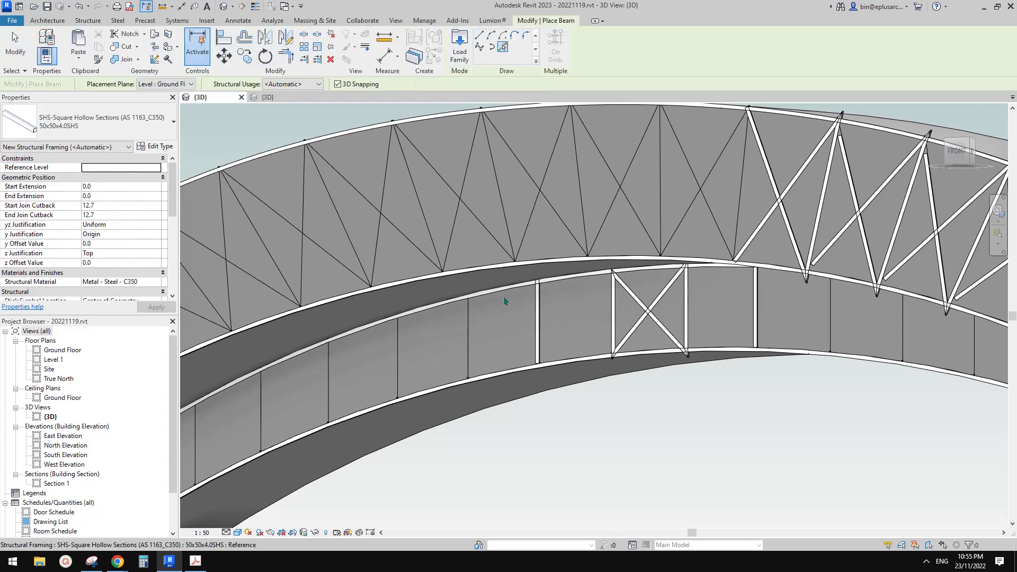
{"action": "left_click", "coordinate": [470, 338]}
{"action": "left_click", "coordinate": [399, 350]}
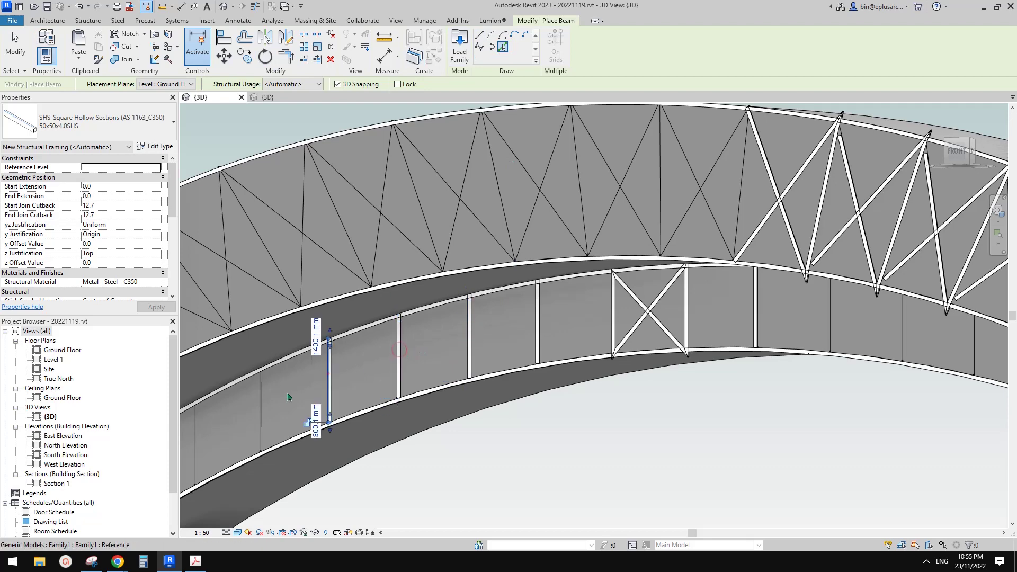
{"action": "left_click", "coordinate": [261, 406]}
{"action": "key", "text": "Escape"}
{"action": "key", "text": "Escape"}
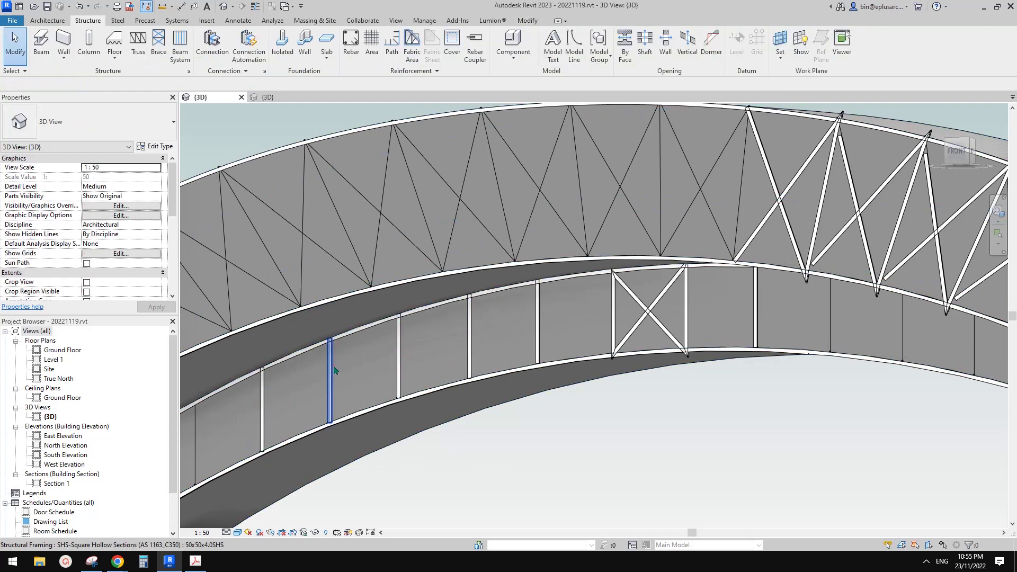
Step: Draw two crossing 50x50x4.0SHS diagonals between opposite chord nodes in the middle bay of the four newly placed verticals
{"action": "left_click", "coordinate": [334, 368]}
{"action": "middle_click_drag", "start_coordinate": [334, 368], "coordinate": [397, 365]}
{"action": "scroll", "coordinate": [377, 364], "scroll_direction": "up", "scroll_amount": 1}
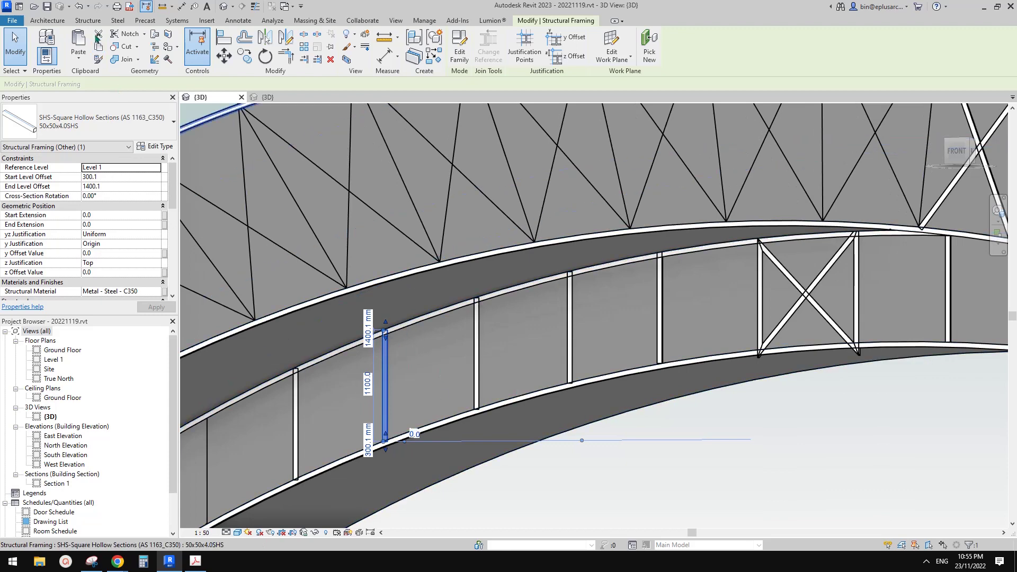
{"action": "left_click", "coordinate": [87, 21]}
{"action": "left_click", "coordinate": [41, 42]}
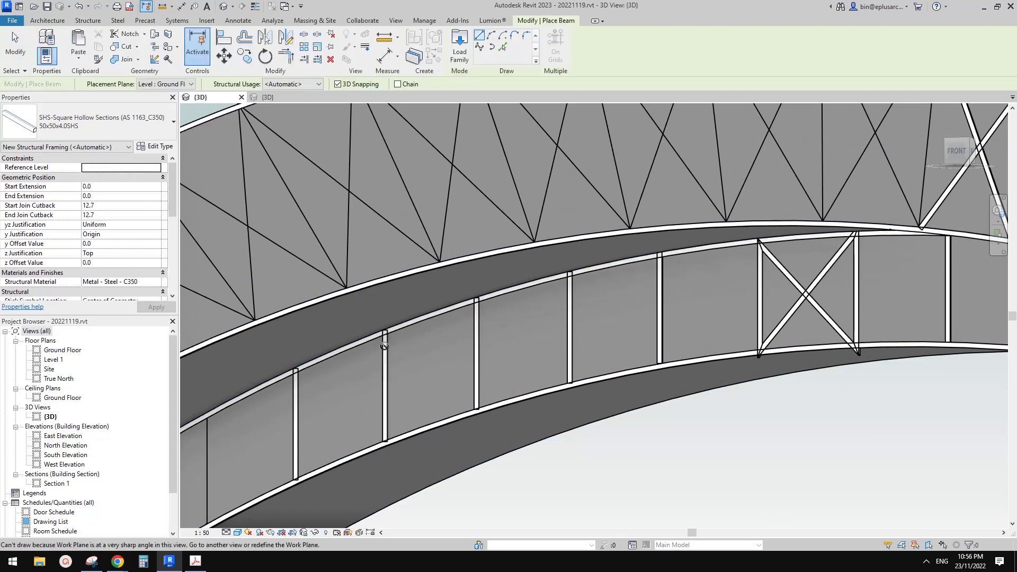
{"action": "scroll", "coordinate": [423, 339], "scroll_direction": "down", "scroll_amount": 1}
{"action": "middle_click_drag", "start_coordinate": [423, 339], "coordinate": [412, 358], "text": "shift"}
{"action": "left_click", "coordinate": [412, 358]}
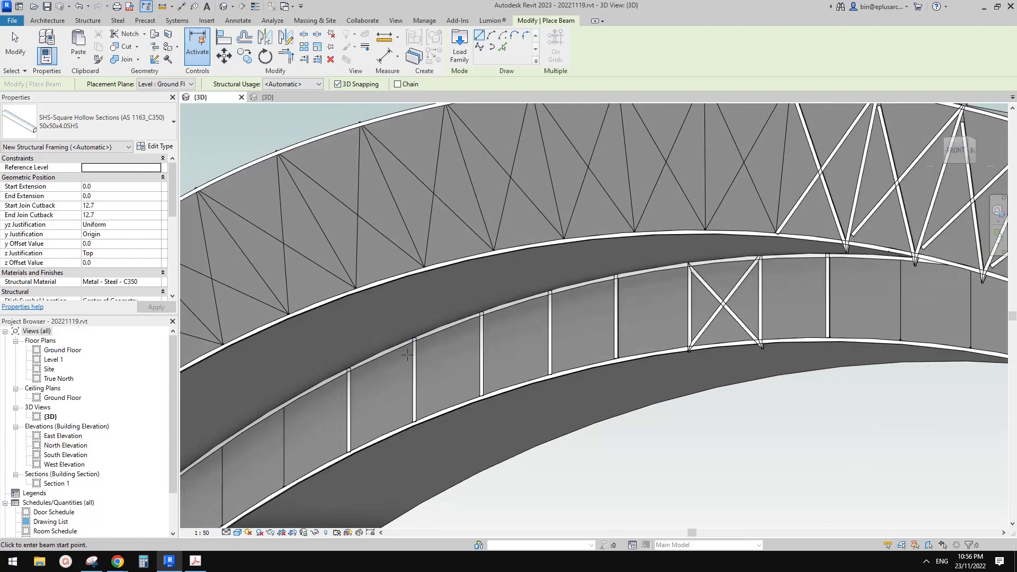
{"action": "left_click", "coordinate": [480, 396]}
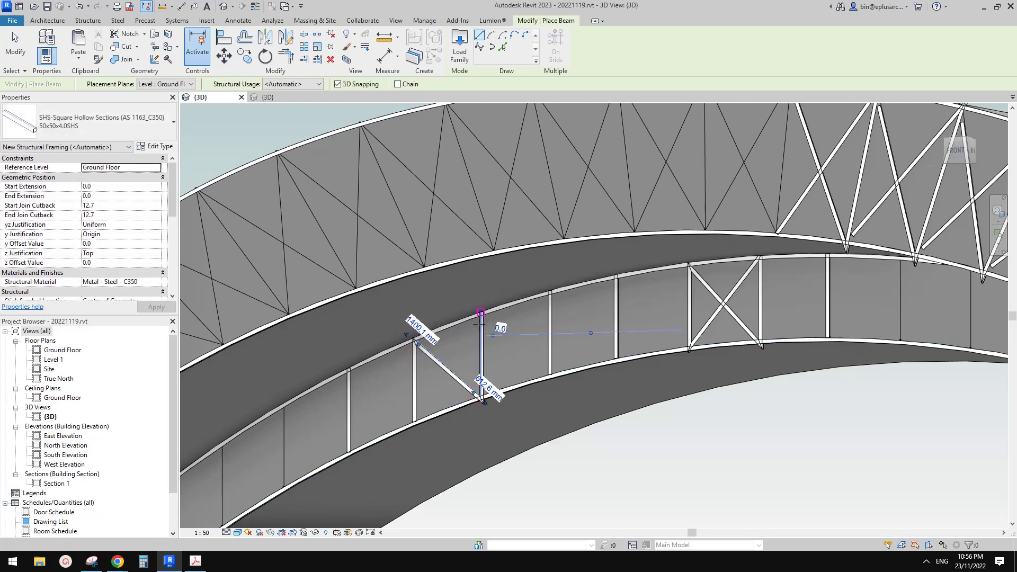
{"action": "left_click", "coordinate": [481, 314]}
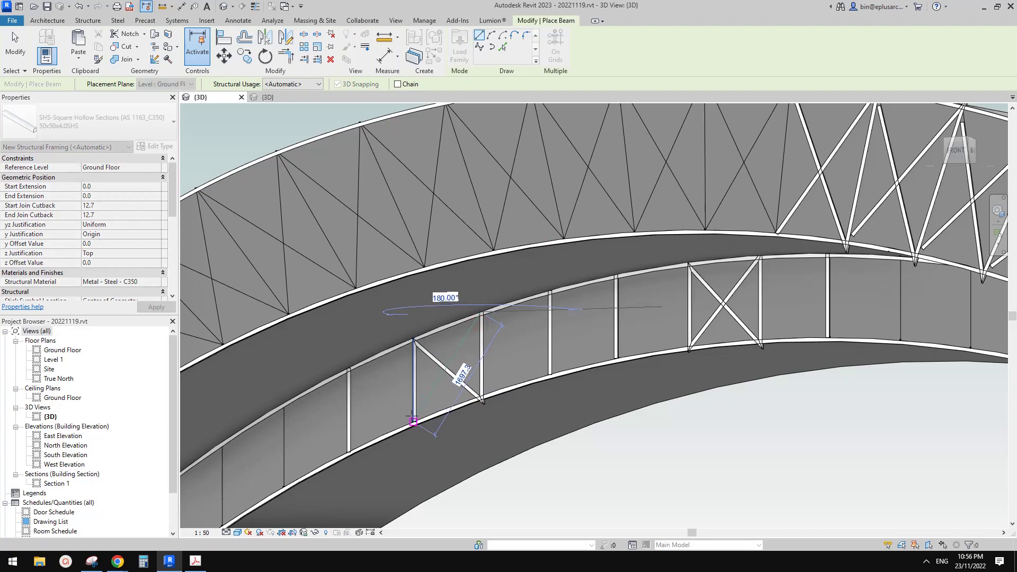
{"action": "left_click", "coordinate": [413, 421]}
{"action": "key", "text": "Escape"}
{"action": "key", "text": "Escape"}
Step: Temporarily hide the stepped roof mass in the 3D view, leaving the upper and lower trusses exposed
{"action": "scroll", "coordinate": [544, 303], "scroll_direction": "down", "scroll_amount": 3}
{"action": "scroll", "coordinate": [585, 327], "scroll_direction": "down", "scroll_amount": 2}
{"action": "middle_click_drag", "start_coordinate": [585, 328], "coordinate": [468, 194], "text": "shift"}
{"action": "scroll", "coordinate": [693, 288], "scroll_direction": "up", "scroll_amount": 1}
{"action": "left_click", "coordinate": [720, 264]}
{"action": "key", "text": "h"}
{"action": "key", "text": "h"}
{"action": "scroll", "coordinate": [554, 298], "scroll_direction": "down", "scroll_amount": 4}
{"action": "scroll", "coordinate": [524, 307], "scroll_direction": "up", "scroll_amount": 4}
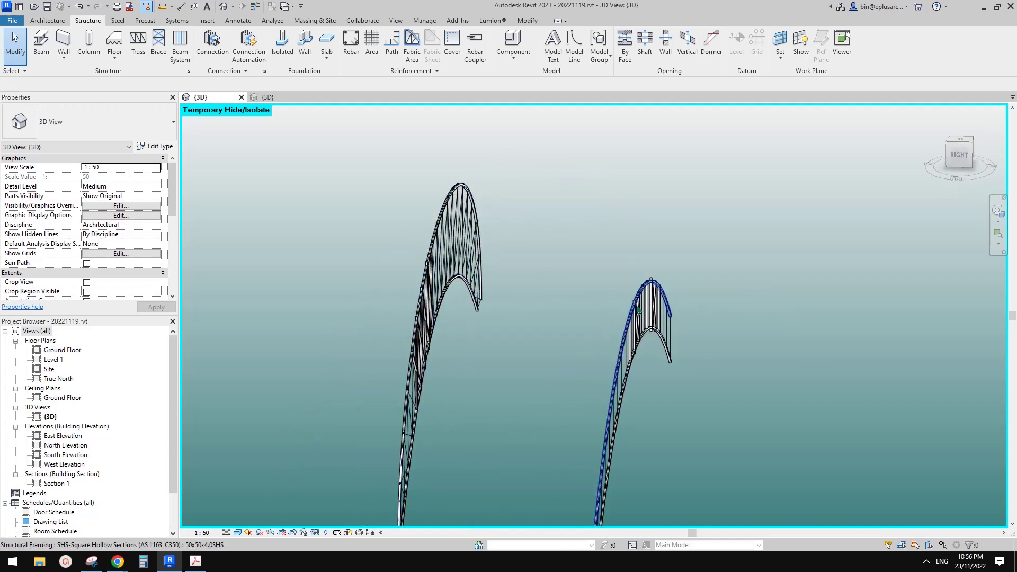
{"action": "middle_click_drag", "start_coordinate": [621, 291], "coordinate": [434, 226], "text": "shift"}
{"action": "key", "text": "Escape"}
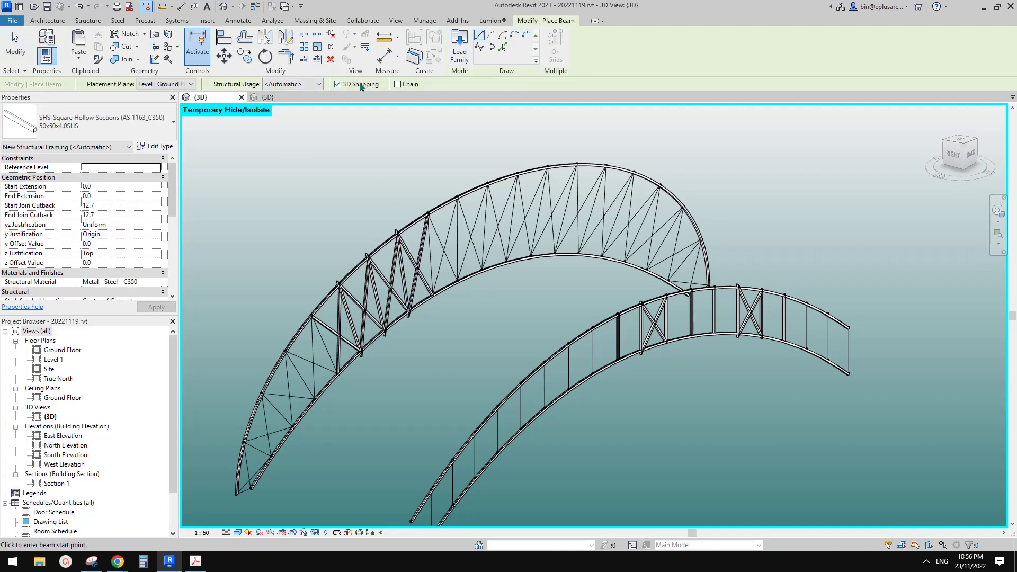
Step: Draw two side-by-side 50x50x4.0SHS beams linking adjacent top-chord nodes of the upper truss to matching top-chord nodes of the lower truss
{"action": "left_click", "coordinate": [396, 234]}
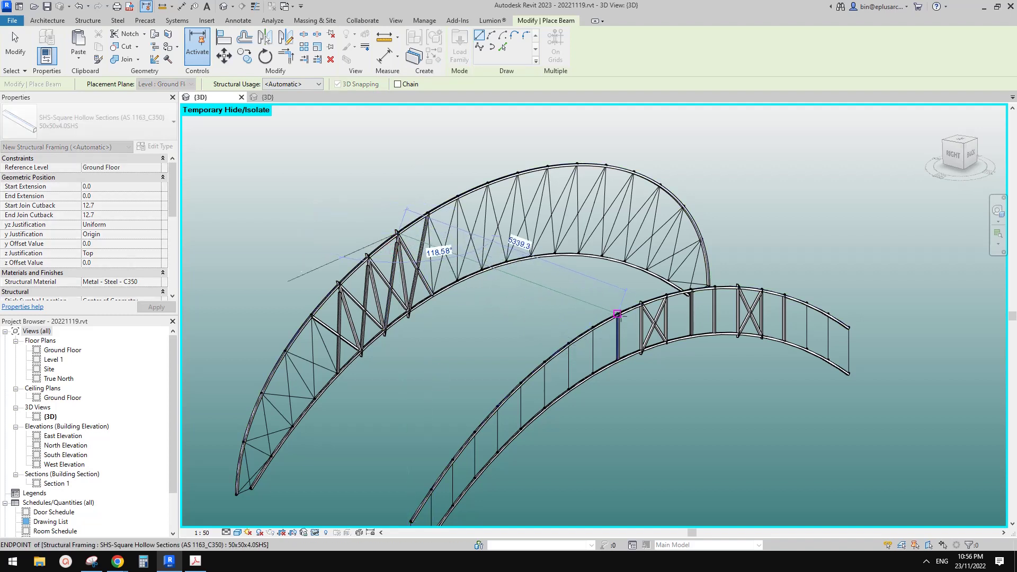
{"action": "left_click", "coordinate": [634, 289]}
{"action": "left_click", "coordinate": [429, 215]}
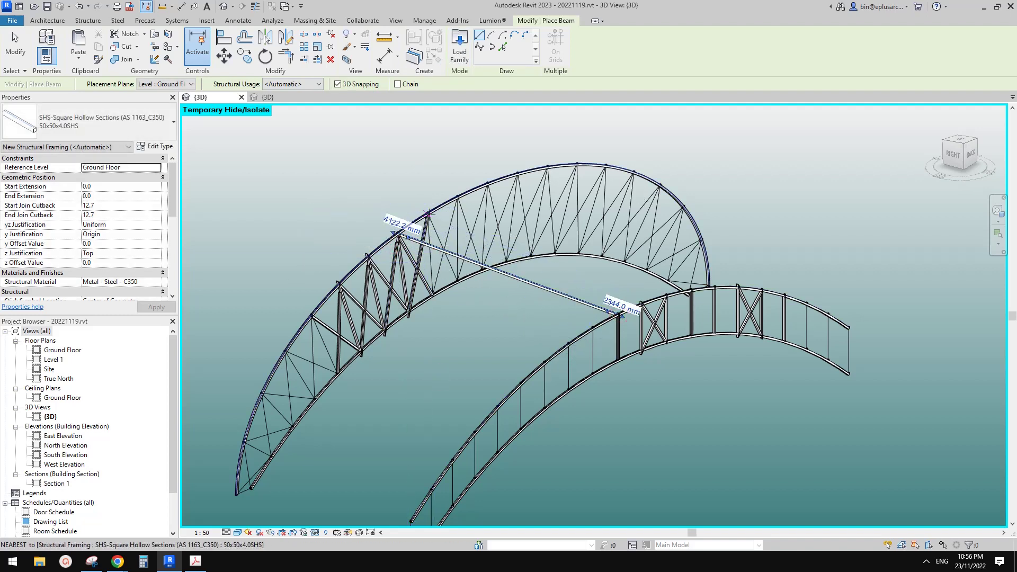
{"action": "key", "text": "Escape"}
{"action": "left_click", "coordinate": [427, 213]}
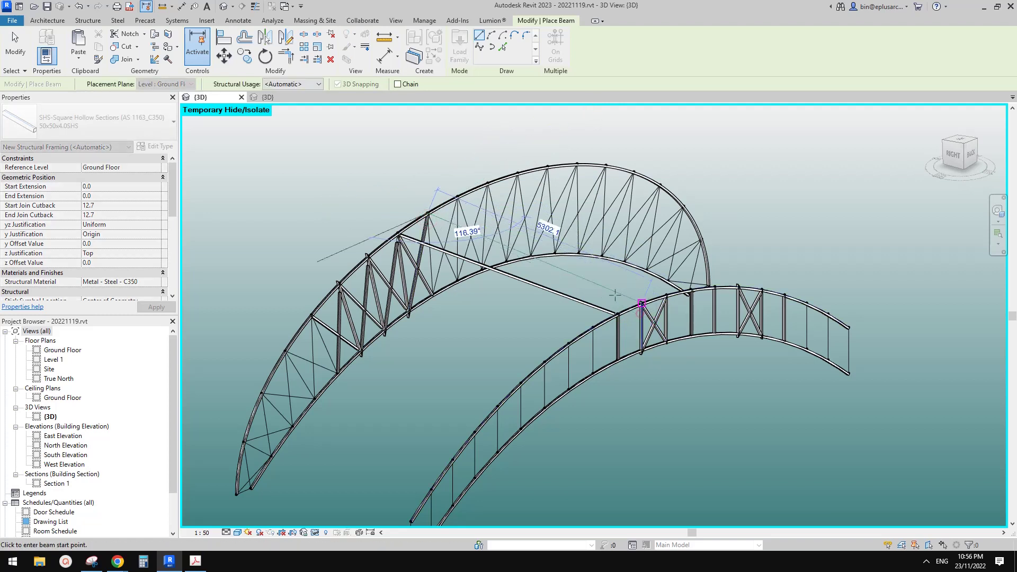
{"action": "left_click", "coordinate": [641, 303]}
Step: Cross-brace the bay between the two linking beams with two 50x50x4.0SHS diagonals joining opposite nodes
{"action": "left_click", "coordinate": [429, 215]}
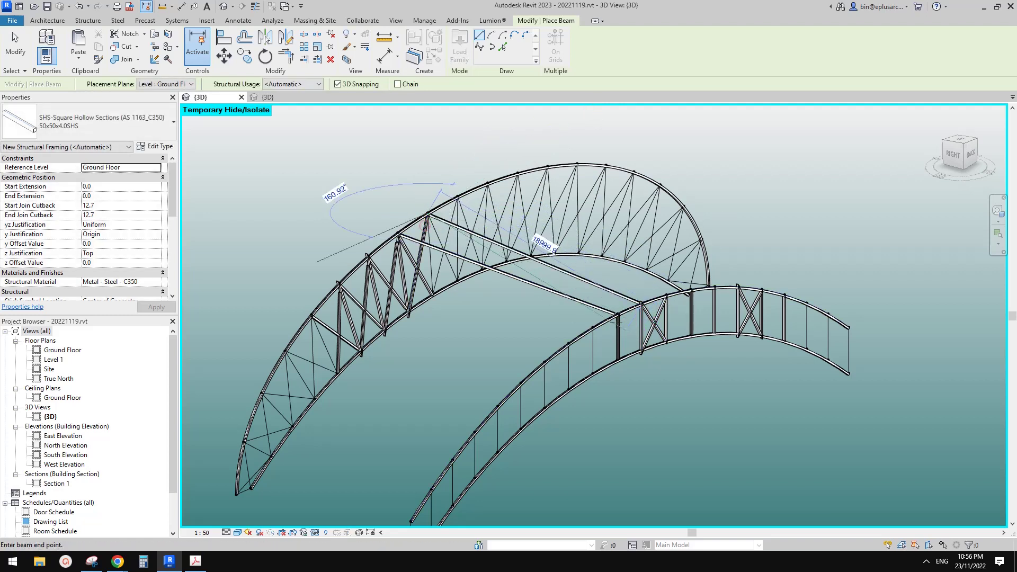
{"action": "left_click", "coordinate": [616, 317]}
{"action": "left_click", "coordinate": [399, 235]}
{"action": "left_click", "coordinate": [439, 219]}
{"action": "left_click", "coordinate": [642, 303]}
Step: Add a slanted 50x50x4.0SHS beam on each outer side of the braced bay, linking the trusses' neighbouring top-chord nodes
{"action": "left_click", "coordinate": [667, 295]}
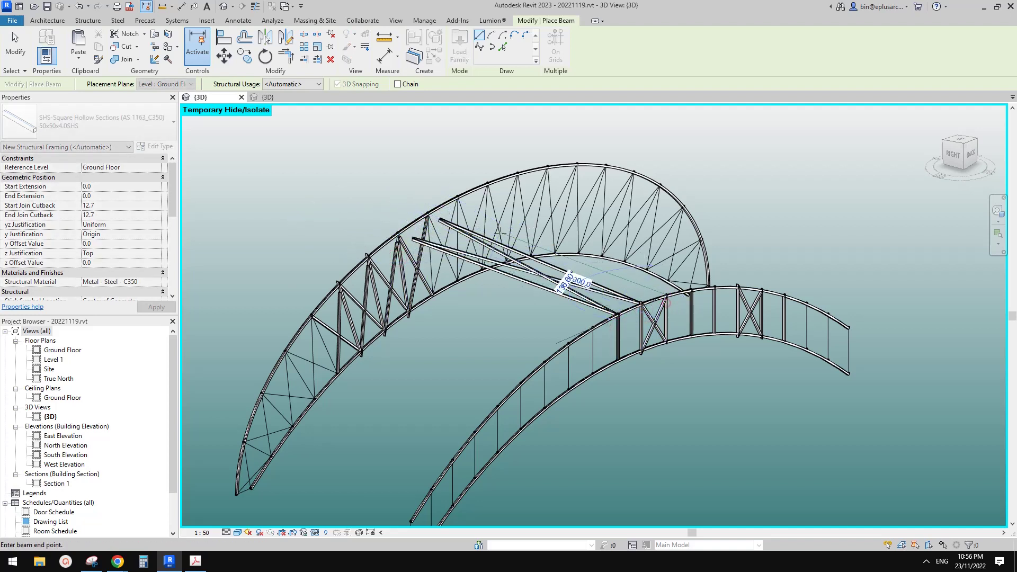
{"action": "left_click", "coordinate": [512, 220]}
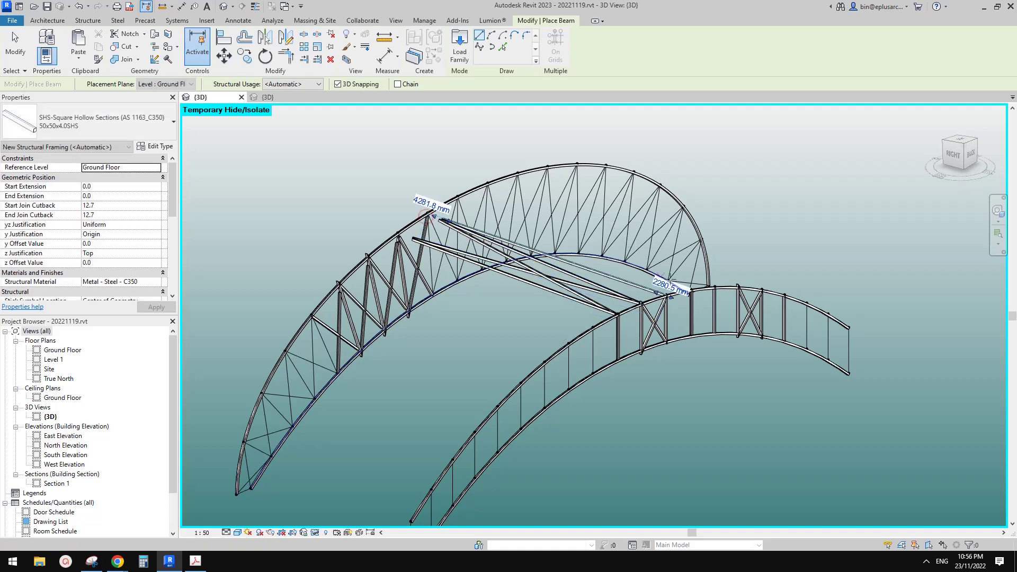
{"action": "middle_click_drag", "start_coordinate": [511, 220], "coordinate": [430, 296], "text": "shift"}
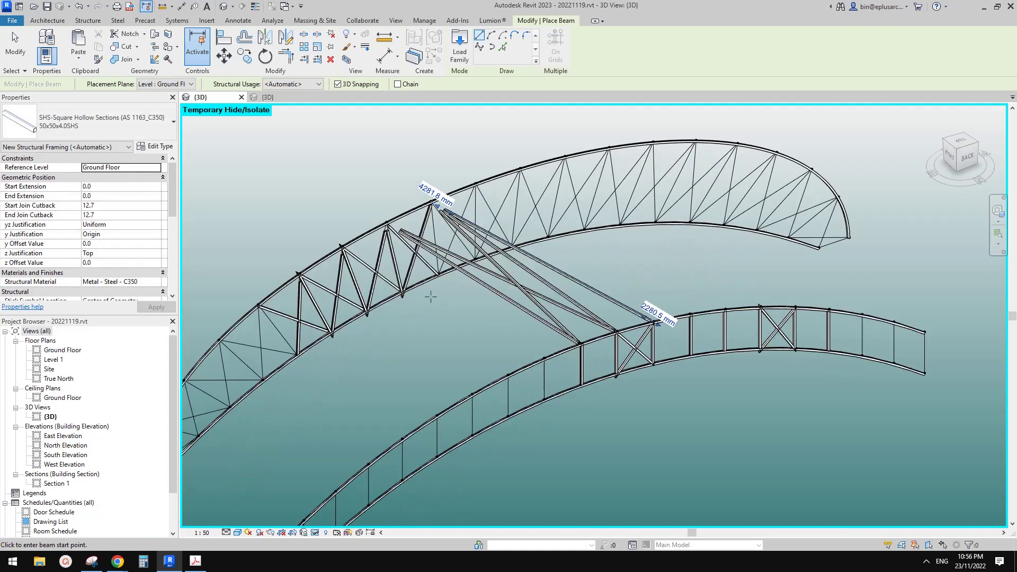
{"action": "left_click", "coordinate": [342, 246]}
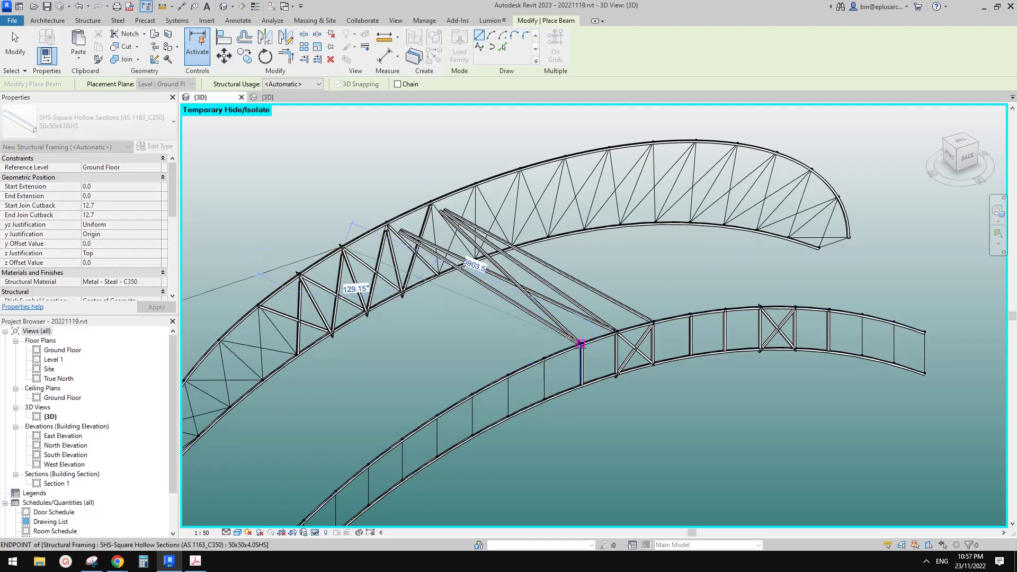
{"action": "left_click", "coordinate": [580, 343]}
{"action": "key", "text": "Escape"}
{"action": "key", "text": "Escape"}
Step: Reset the temporary hide so the stepped roof mass shows again around the trusses
{"action": "middle_click_drag", "start_coordinate": [580, 344], "coordinate": [444, 334], "text": "shift"}
{"action": "middle_click_drag", "start_coordinate": [500, 314], "coordinate": [591, 304], "text": "shift"}
{"action": "key", "text": "r"}
{"action": "middle_click_drag", "start_coordinate": [540, 259], "coordinate": [591, 276], "text": "shift"}
{"action": "middle_click_drag", "start_coordinate": [528, 402], "coordinate": [655, 408], "text": "shift"}
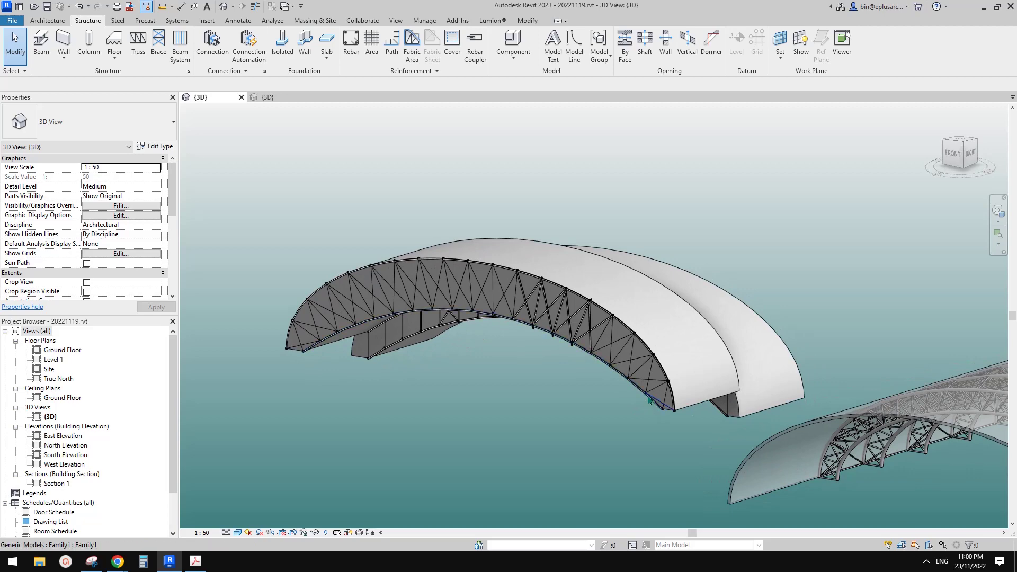